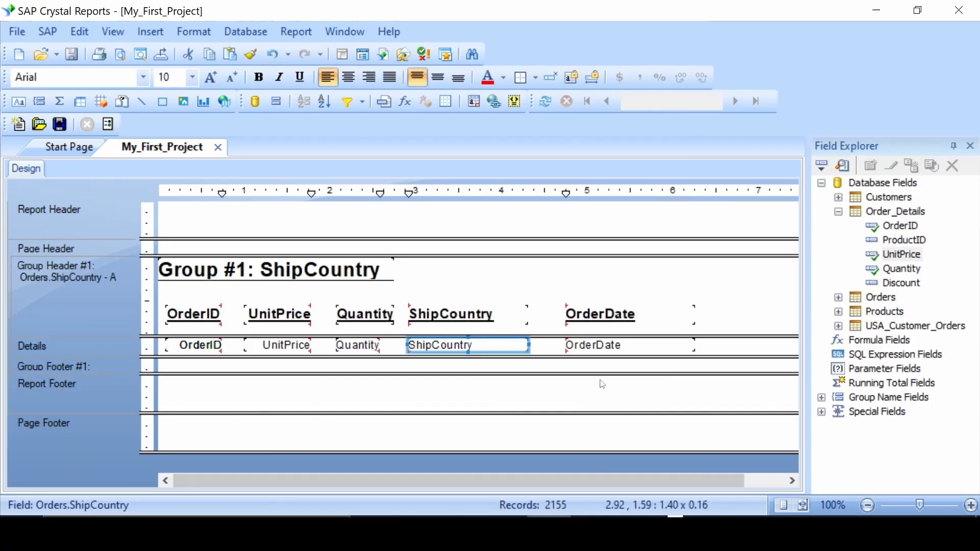
- View the date and time format styles available for the OrderDate field in the Details section, leaving its format as is
{"action": "right_click", "coordinate": [591, 345]}
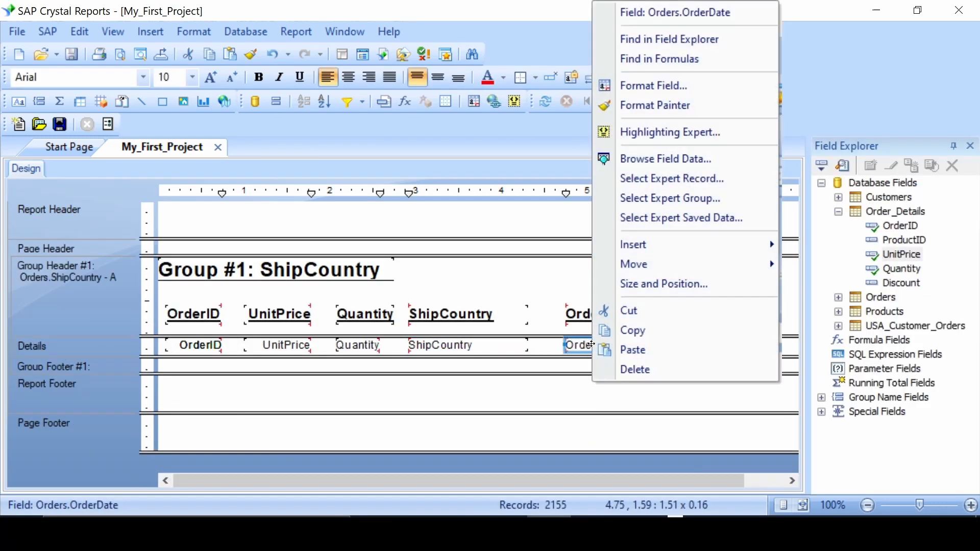
{"action": "left_click", "coordinate": [663, 85]}
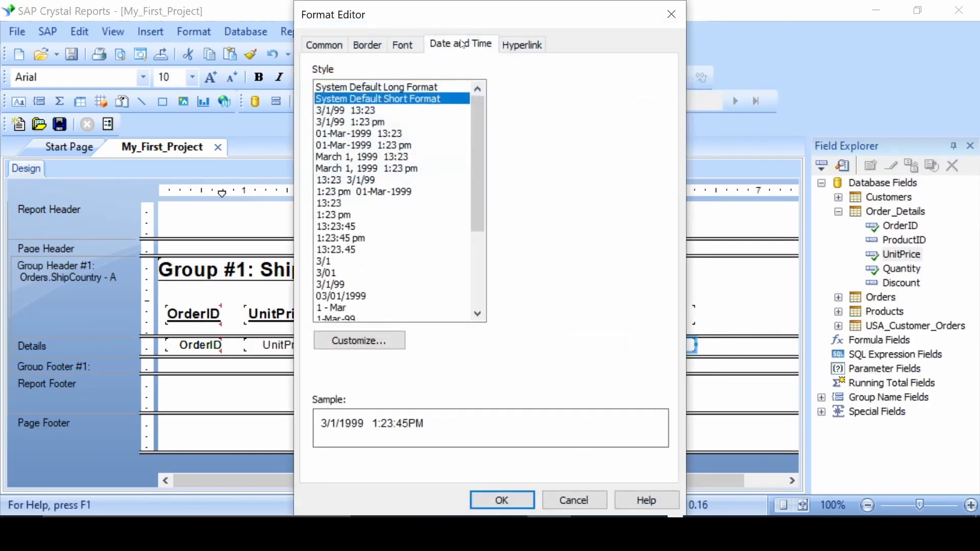
{"action": "left_click", "coordinate": [671, 15]}
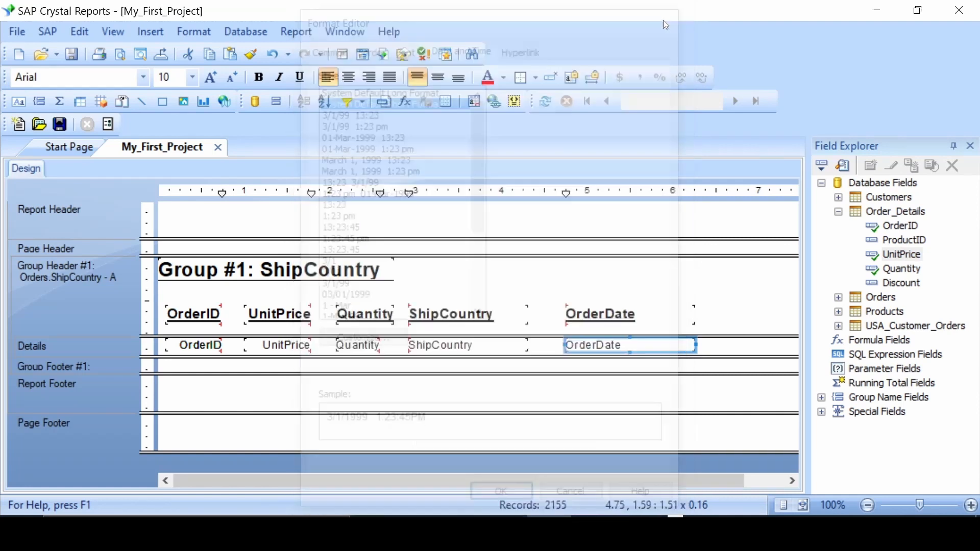
- Try the Fixed currency symbol on the Details section's UnitPrice field and return it to Floating
{"action": "right_click", "coordinate": [185, 341]}
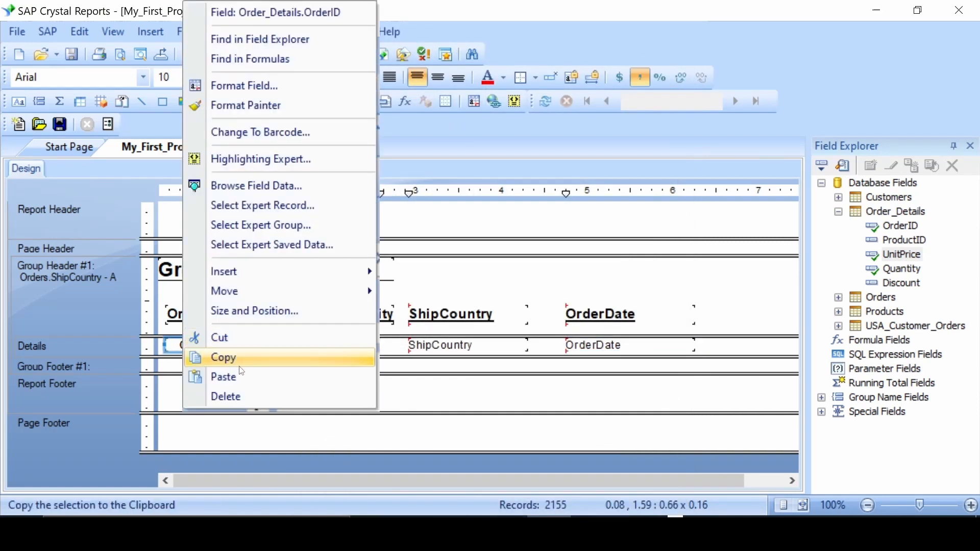
{"action": "left_click", "coordinate": [225, 357]}
{"action": "right_click", "coordinate": [272, 345]}
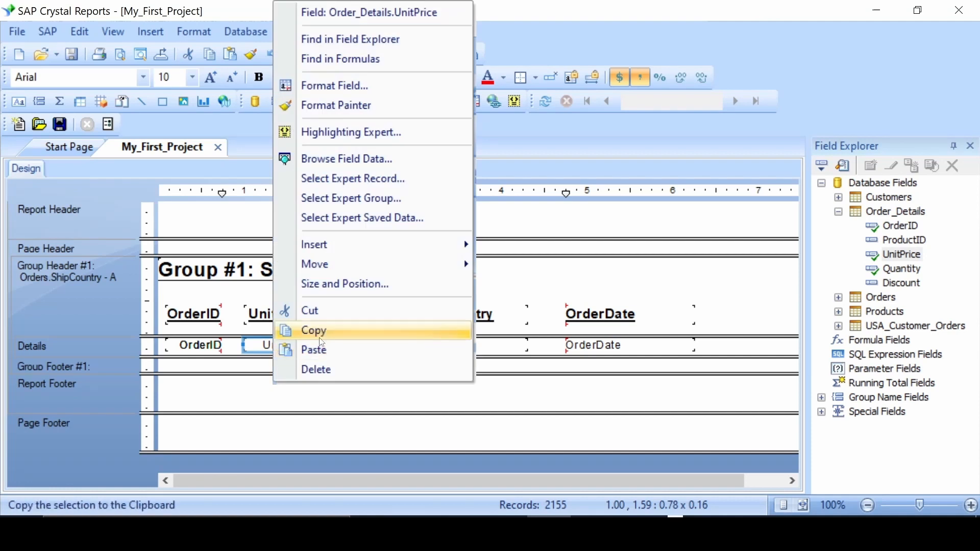
{"action": "left_click", "coordinate": [363, 88]}
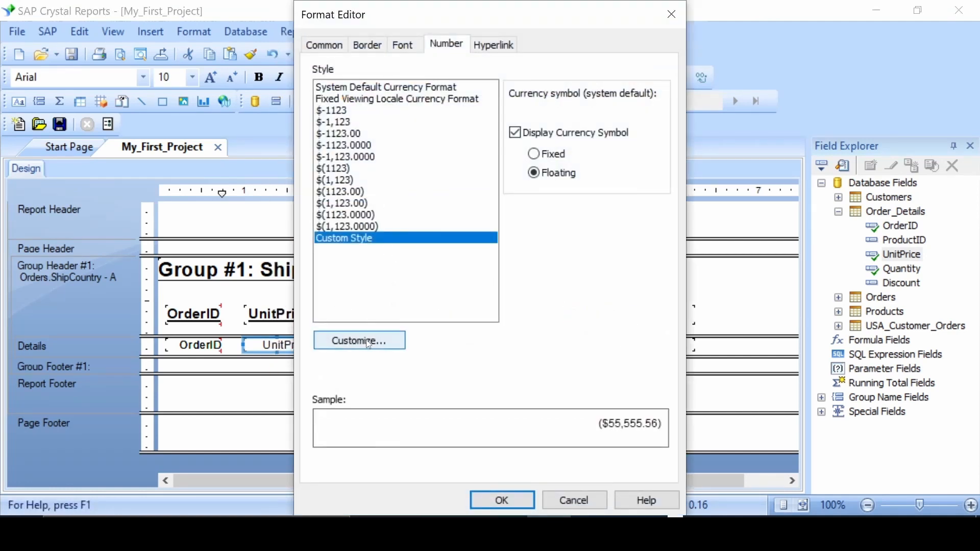
{"action": "left_click", "coordinate": [542, 158]}
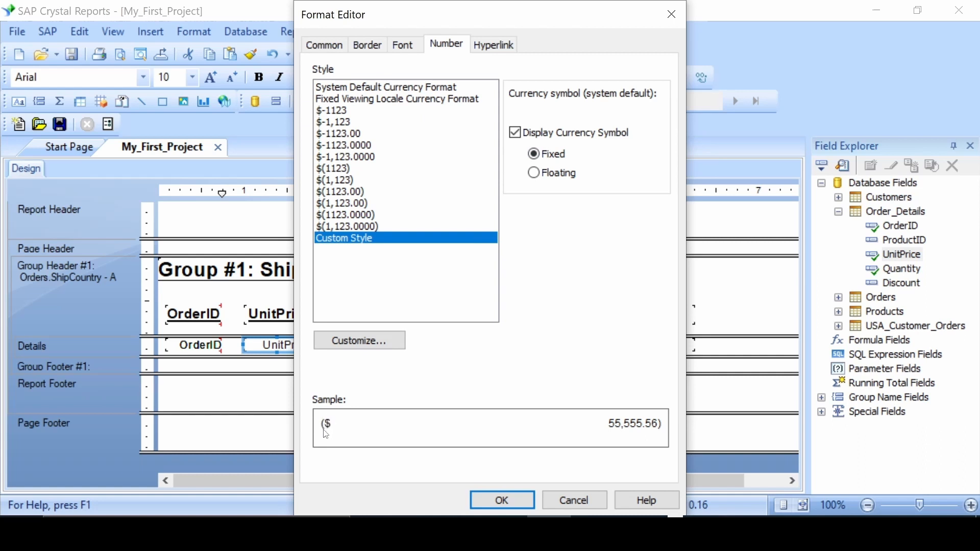
{"action": "left_click", "coordinate": [561, 183]}
{"action": "left_click", "coordinate": [555, 156]}
{"action": "left_click", "coordinate": [556, 174]}
- Try the -123 negative format in the UnitPrice field's custom number style and return it to (123)
{"action": "left_click", "coordinate": [359, 344]}
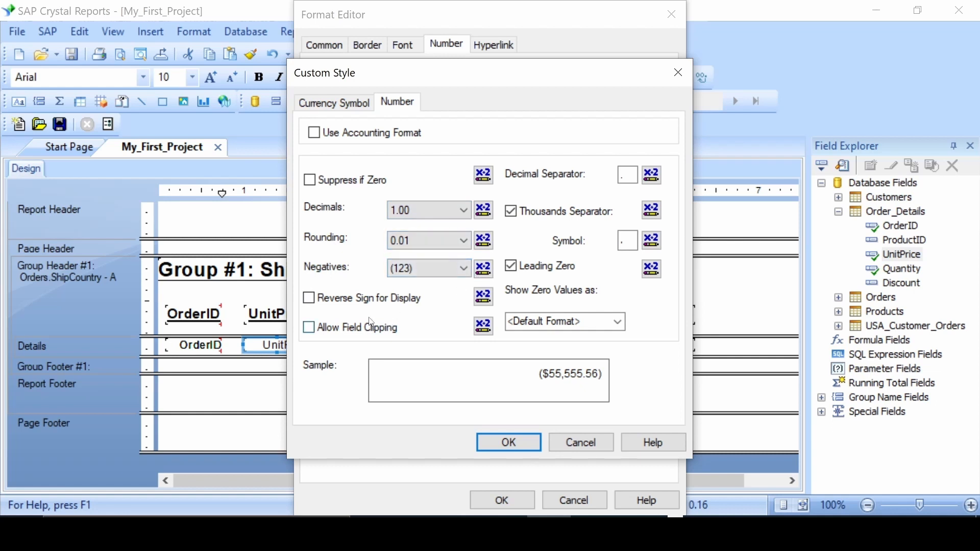
{"action": "left_click", "coordinate": [423, 276]}
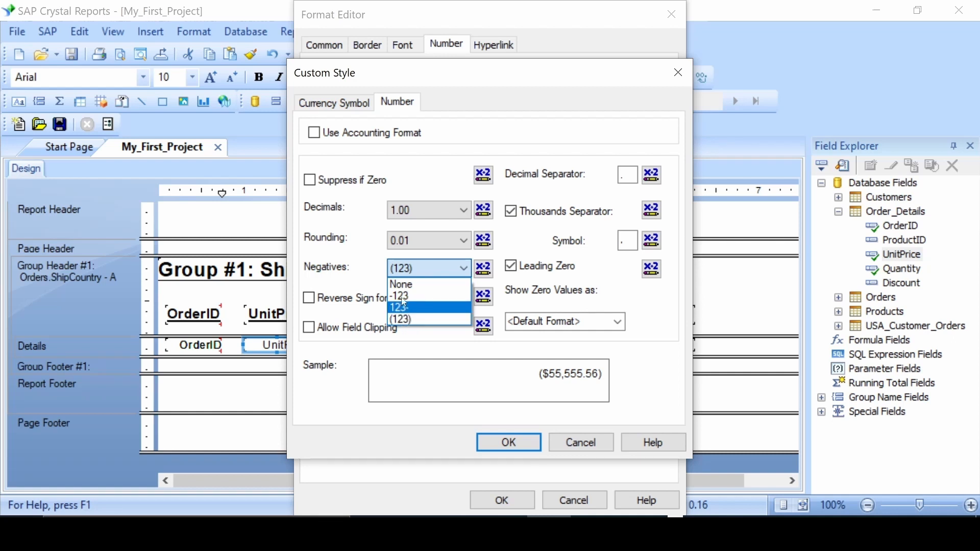
{"action": "left_click", "coordinate": [441, 274]}
{"action": "left_click", "coordinate": [439, 274]}
{"action": "left_click", "coordinate": [428, 296]}
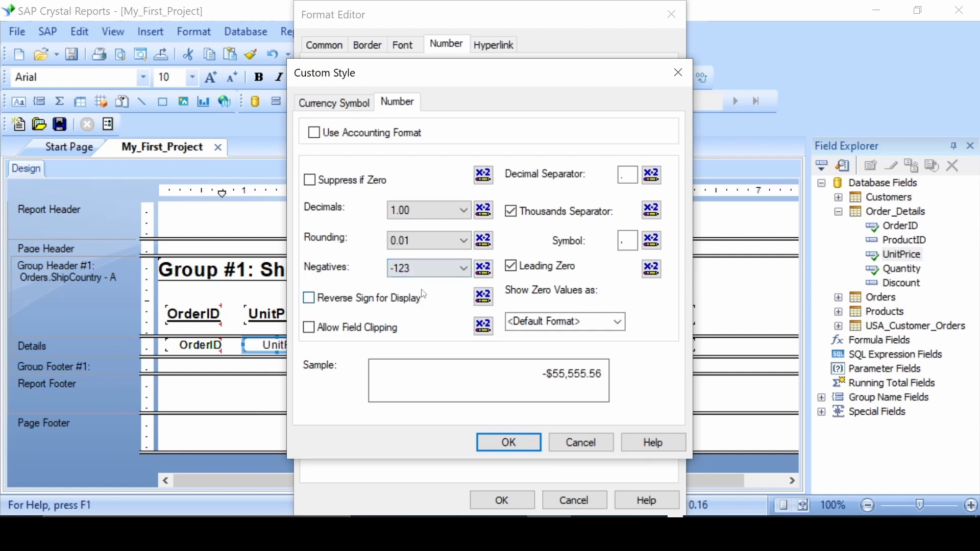
{"action": "left_click", "coordinate": [431, 266]}
{"action": "left_click", "coordinate": [460, 319]}
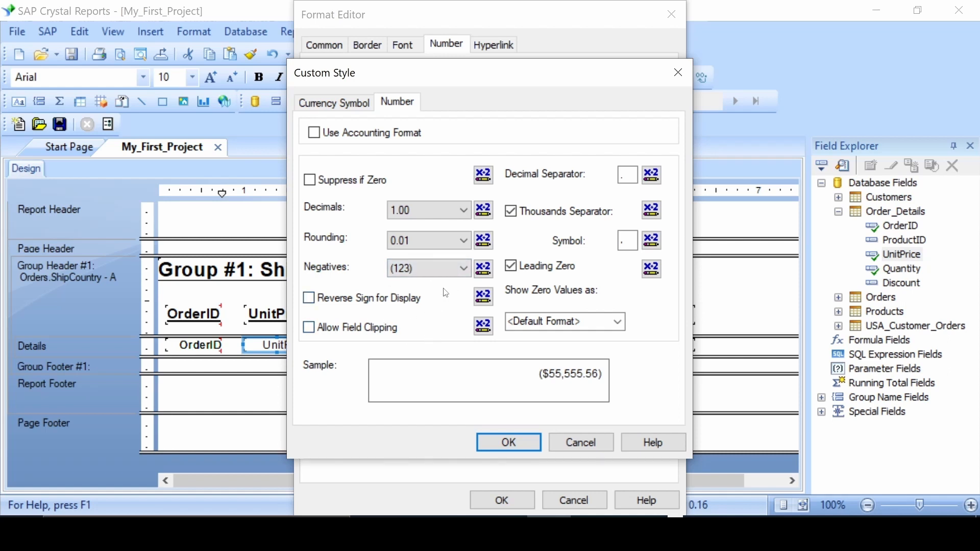
- Try Reverse Sign for Display and turn on Use Accounting Format in the UnitPrice custom style
{"action": "left_click", "coordinate": [327, 304]}
{"action": "left_click", "coordinate": [327, 304]}
{"action": "left_click", "coordinate": [315, 132]}
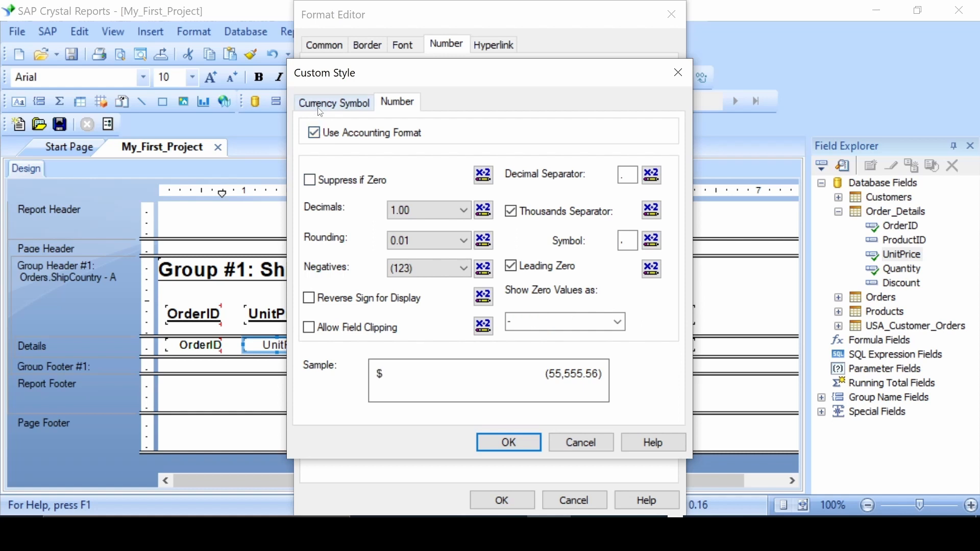
- Try the Fixed and Floating placements and view the position choices for UnitPrice's currency symbol, and cancel the field formatting
{"action": "left_click", "coordinate": [321, 109]}
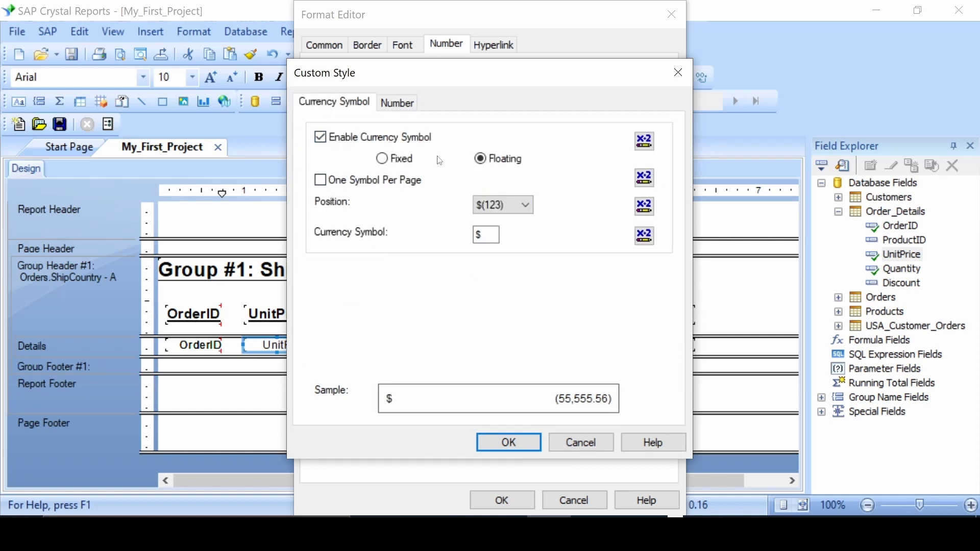
{"action": "double_click", "coordinate": [486, 236]}
{"action": "key", "text": "BackSpace"}
{"action": "left_click", "coordinate": [388, 161]}
{"action": "left_click", "coordinate": [479, 160]}
{"action": "left_click", "coordinate": [515, 204]}
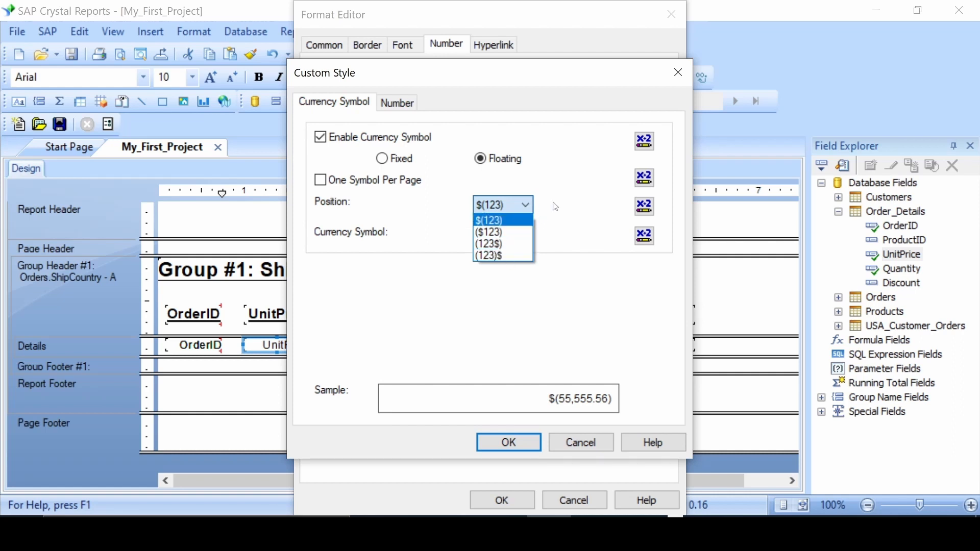
{"action": "left_click", "coordinate": [522, 199]}
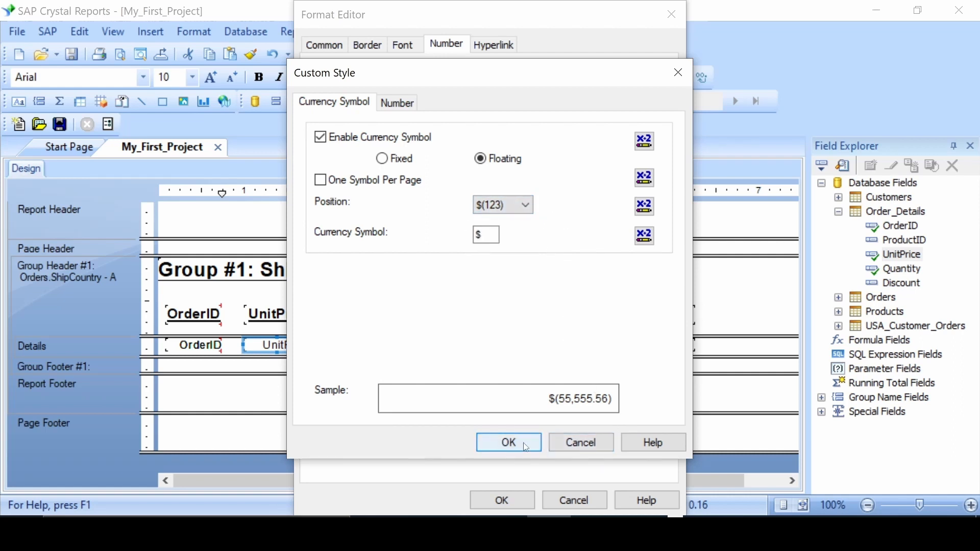
{"action": "left_click", "coordinate": [581, 444]}
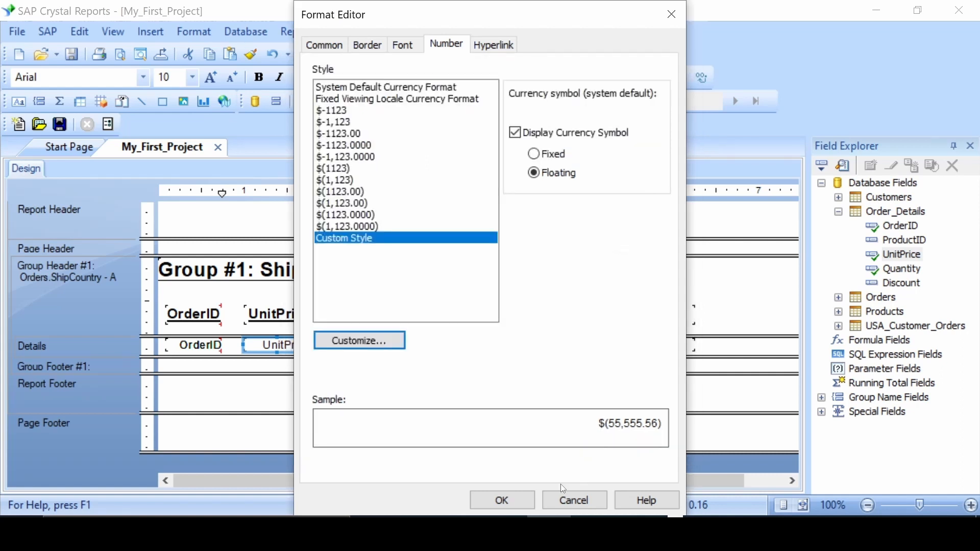
{"action": "left_click", "coordinate": [571, 502]}
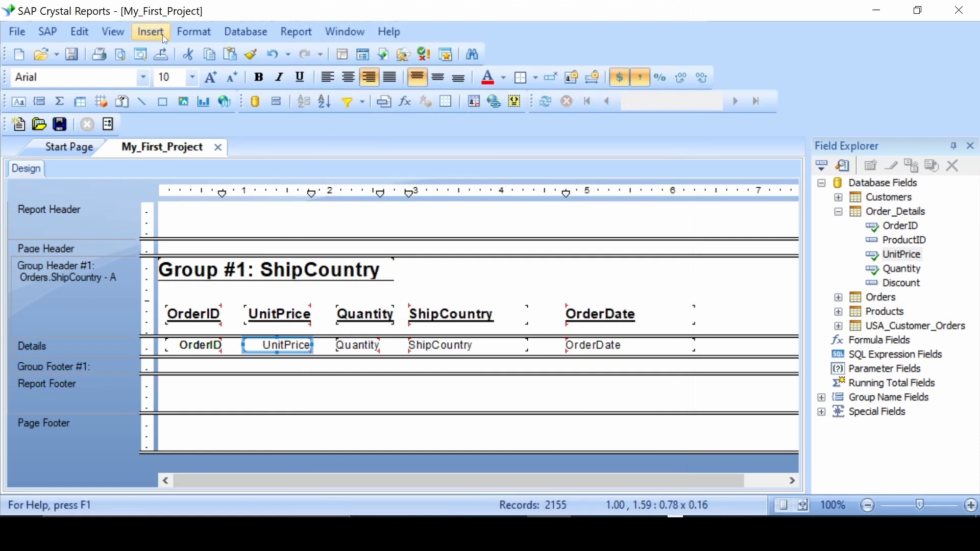
- Draw a vertical line between the ShipCountry and OrderDate headings in Group Header #1 and adjust it to about 0.42 high
{"action": "left_click", "coordinate": [140, 32]}
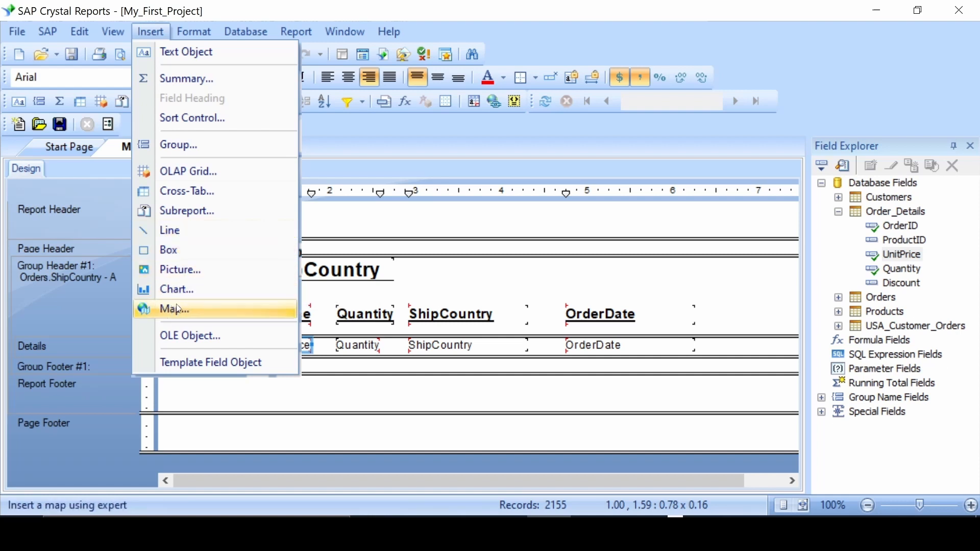
{"action": "left_click", "coordinate": [180, 232]}
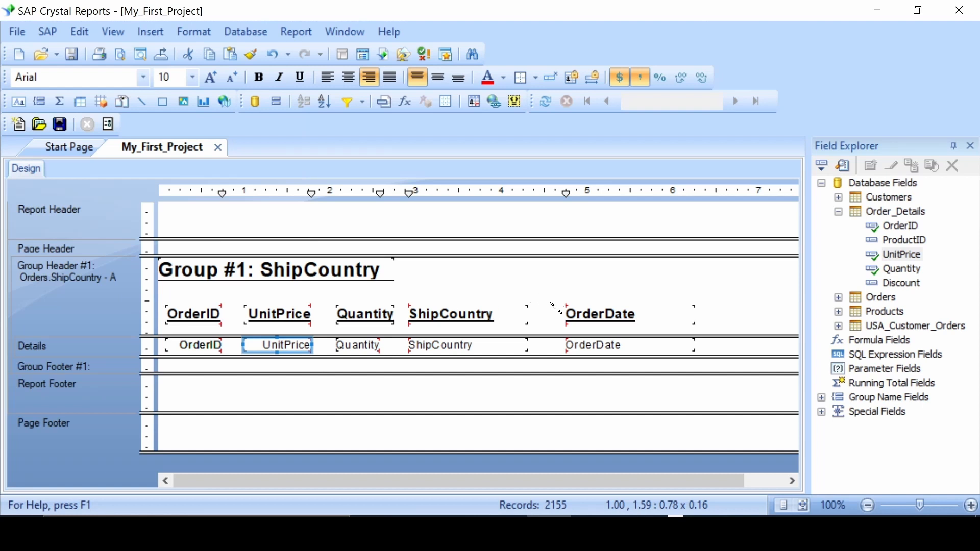
{"action": "left_click_drag", "start_coordinate": [551, 302], "coordinate": [553, 331]}
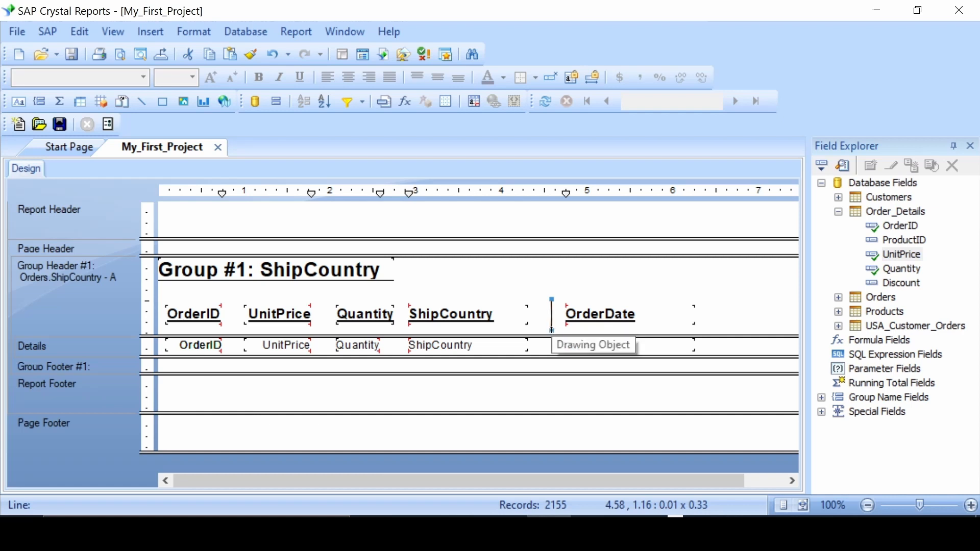
{"action": "left_click_drag", "start_coordinate": [553, 301], "coordinate": [552, 314]}
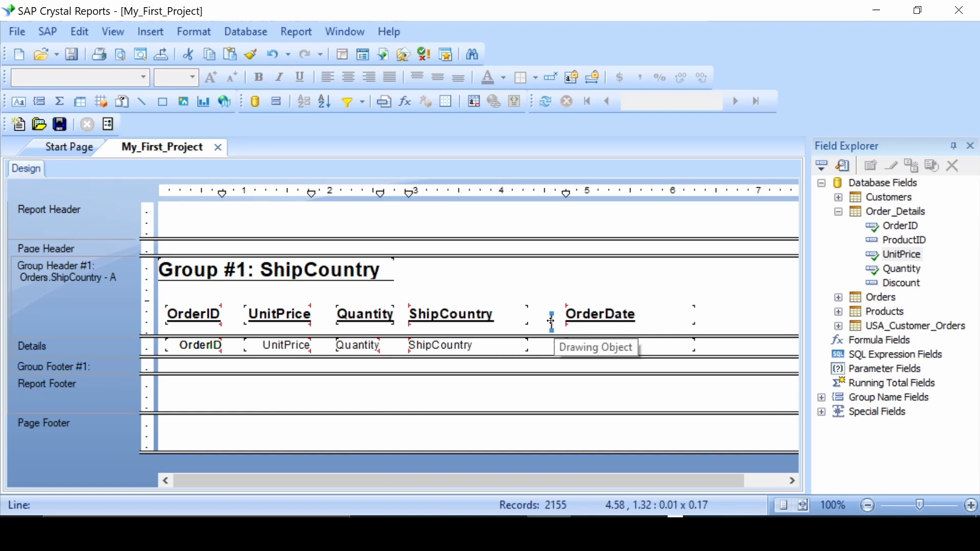
{"action": "left_click_drag", "start_coordinate": [551, 321], "coordinate": [536, 296]}
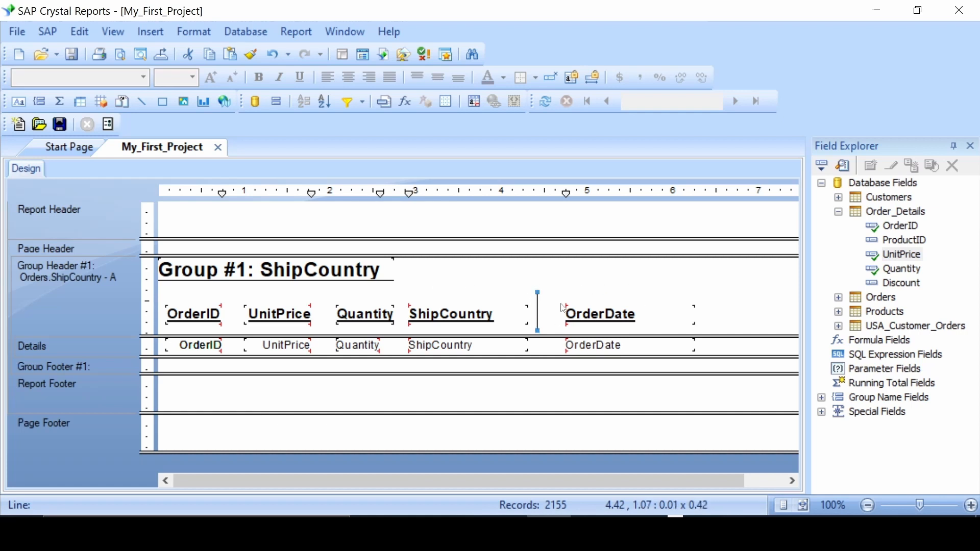
- Set the border style of the vertical line between the ShipCountry and OrderDate headings to Dashed
{"action": "left_click", "coordinate": [184, 35]}
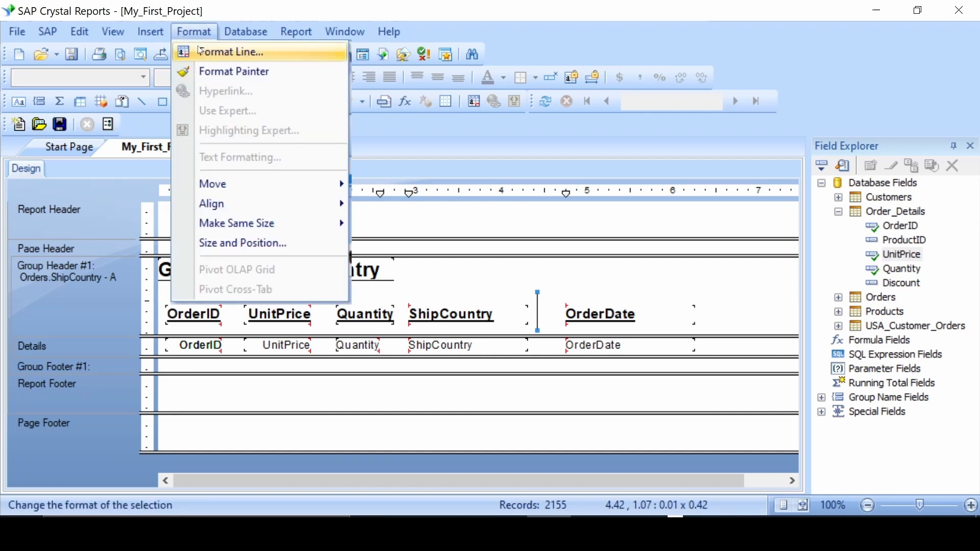
{"action": "left_click", "coordinate": [201, 51]}
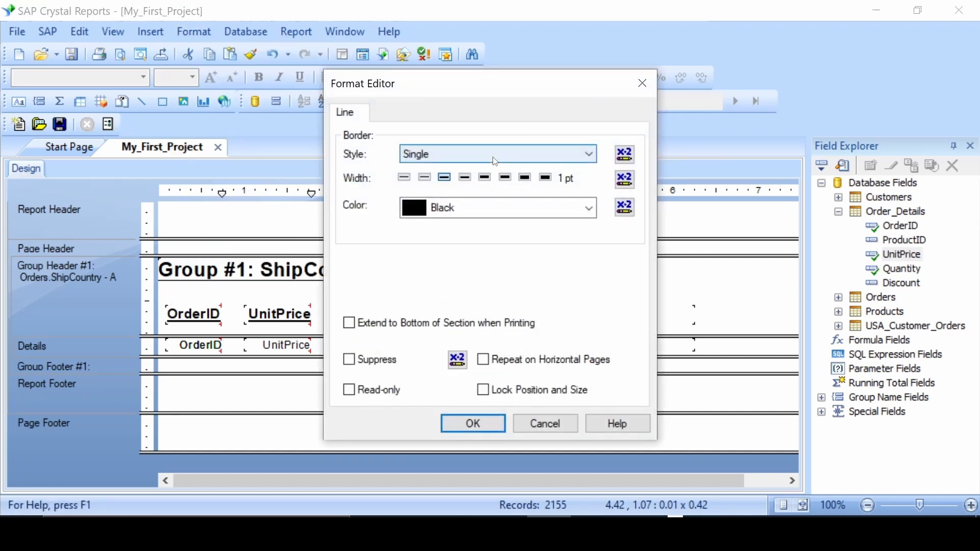
{"action": "left_click", "coordinate": [454, 154]}
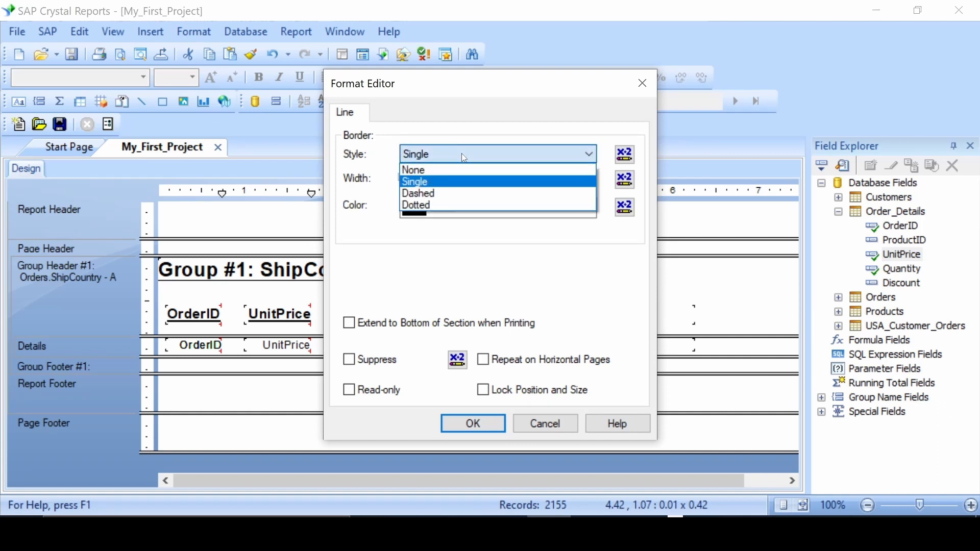
{"action": "left_click", "coordinate": [438, 195]}
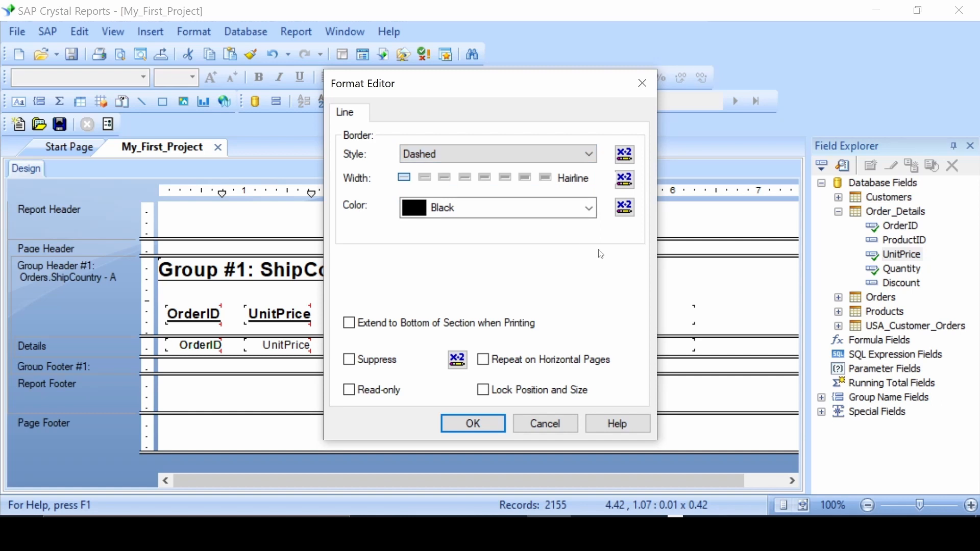
{"action": "left_click", "coordinate": [473, 423]}
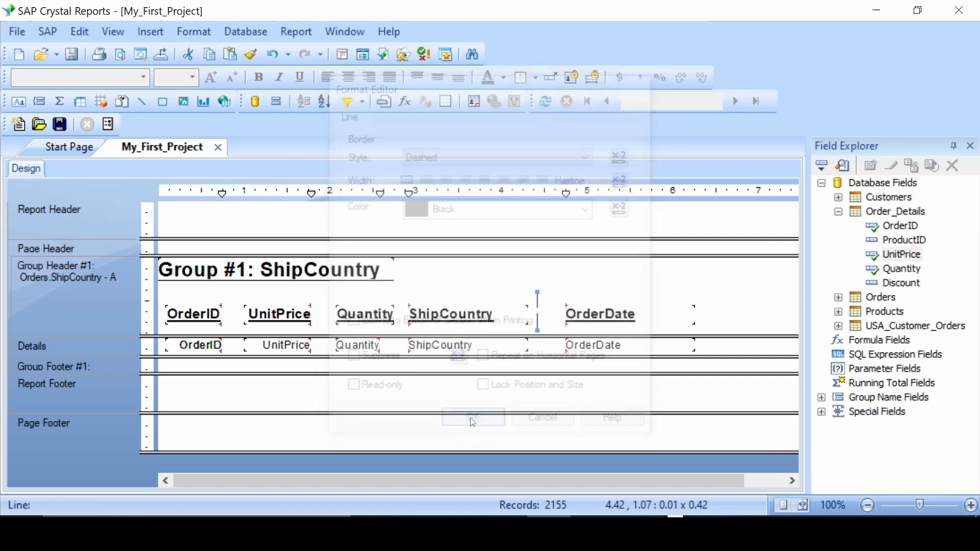
{"action": "left_click", "coordinate": [555, 370]}
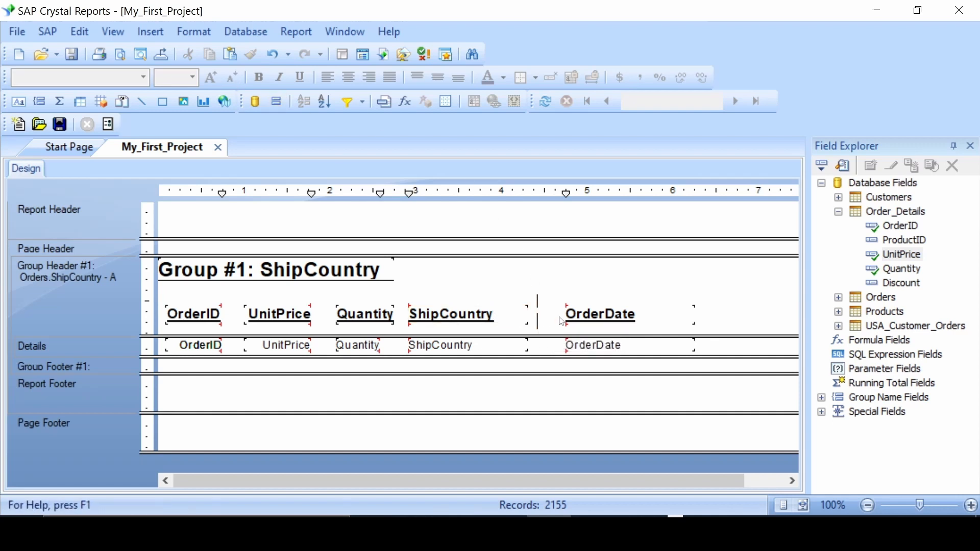
- Set the border style of the vertical line between the ShipCountry and OrderDate headings to Dotted
{"action": "left_click", "coordinate": [539, 314]}
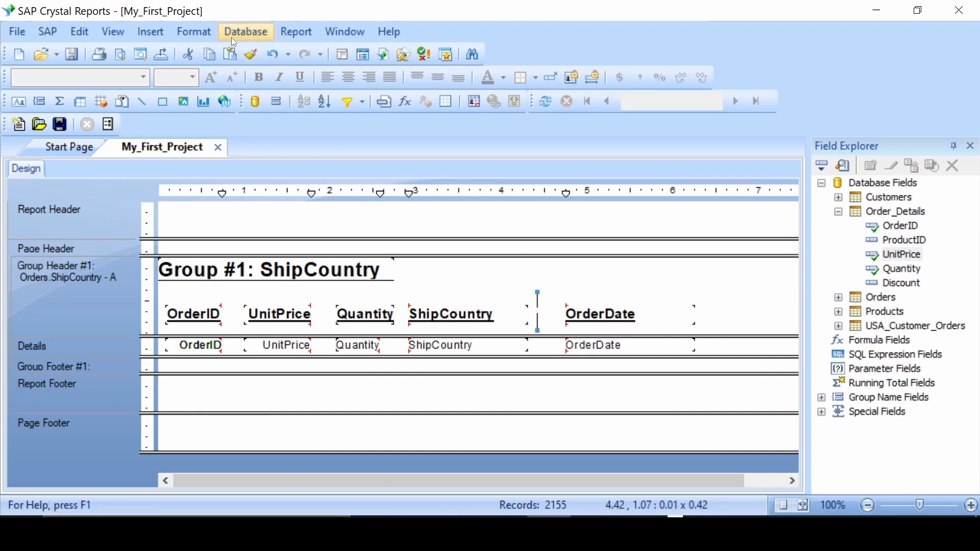
{"action": "left_click", "coordinate": [208, 34]}
{"action": "left_click", "coordinate": [207, 50]}
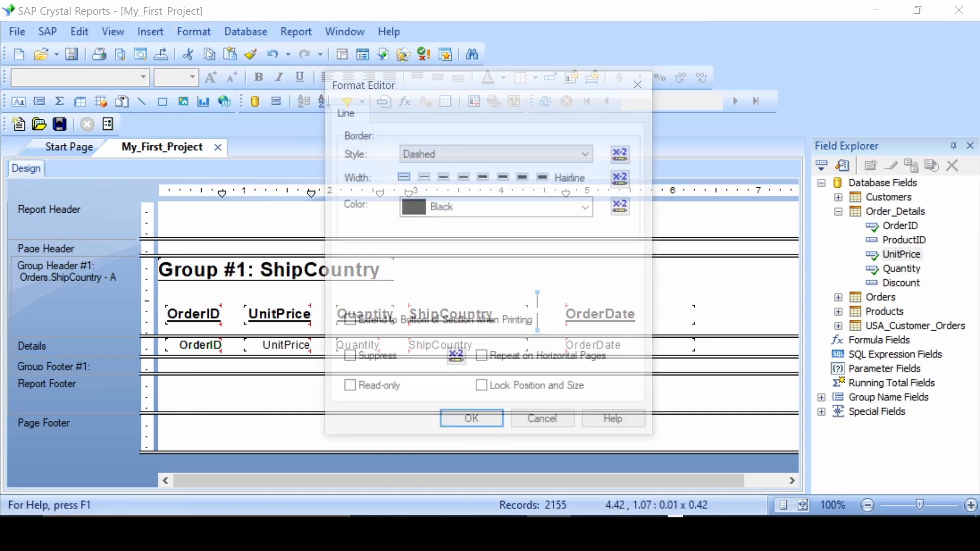
{"action": "left_click", "coordinate": [449, 154]}
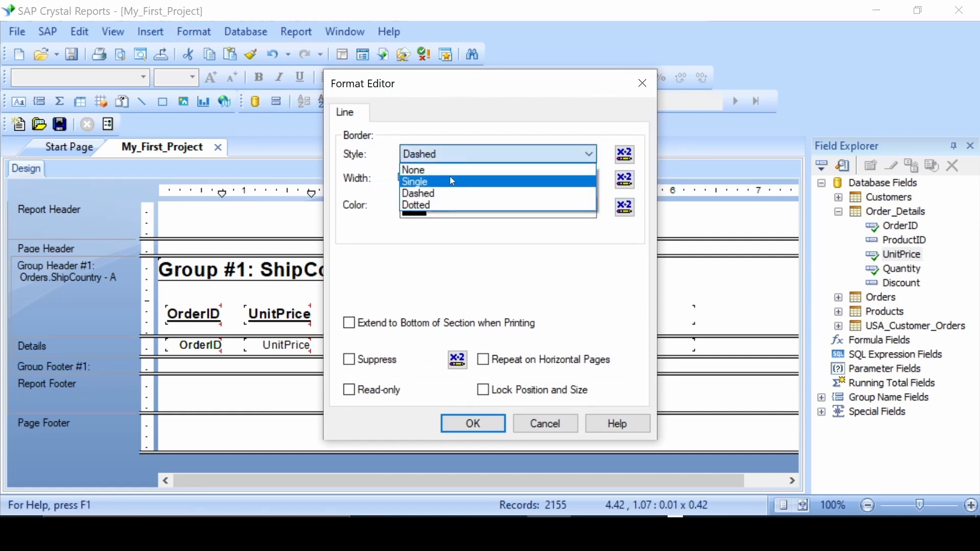
{"action": "left_click", "coordinate": [447, 206]}
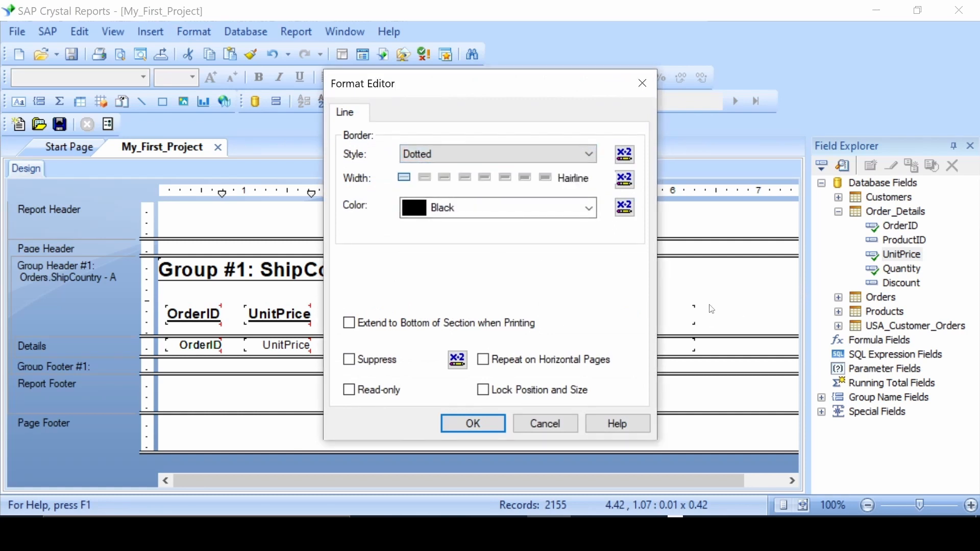
{"action": "left_click", "coordinate": [488, 421]}
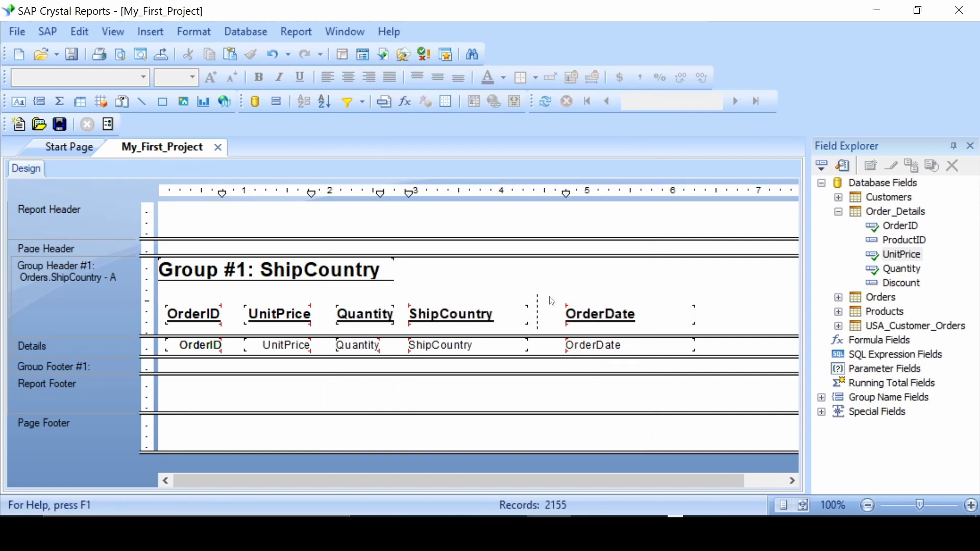
- View the custom color choices for the vertical line between the ShipCountry and OrderDate headings, and cancel the color selection
{"action": "right_click", "coordinate": [538, 321]}
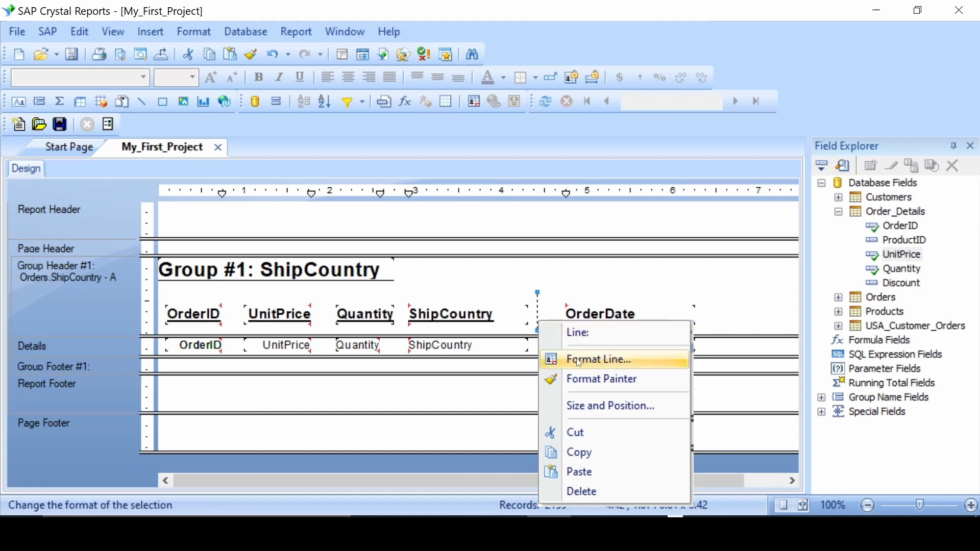
{"action": "left_click", "coordinate": [579, 361]}
{"action": "left_click", "coordinate": [471, 211]}
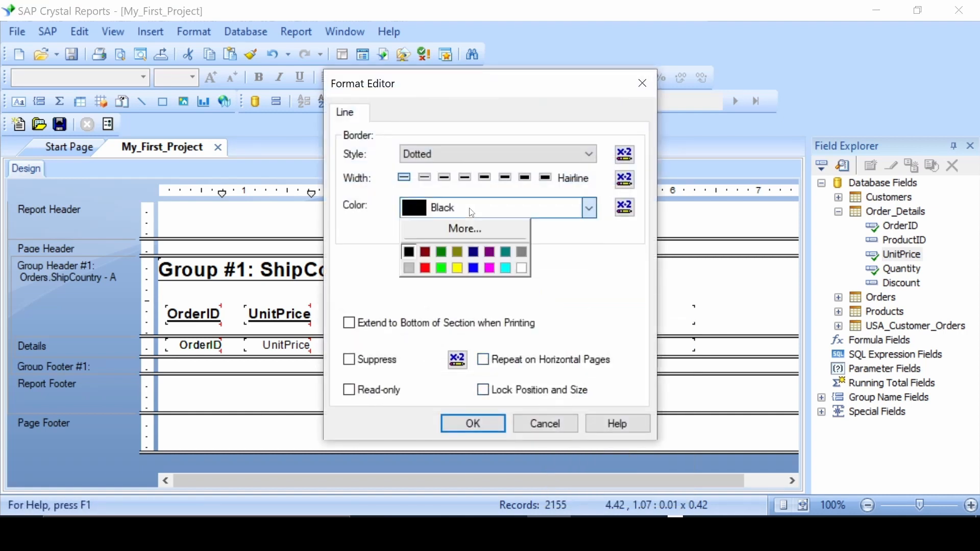
{"action": "left_click", "coordinate": [452, 230]}
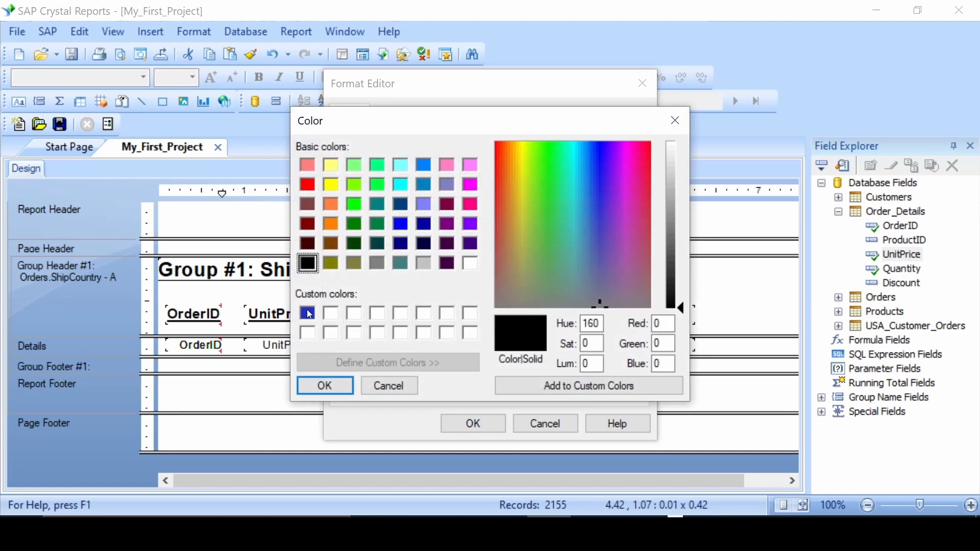
{"action": "left_click", "coordinate": [369, 385]}
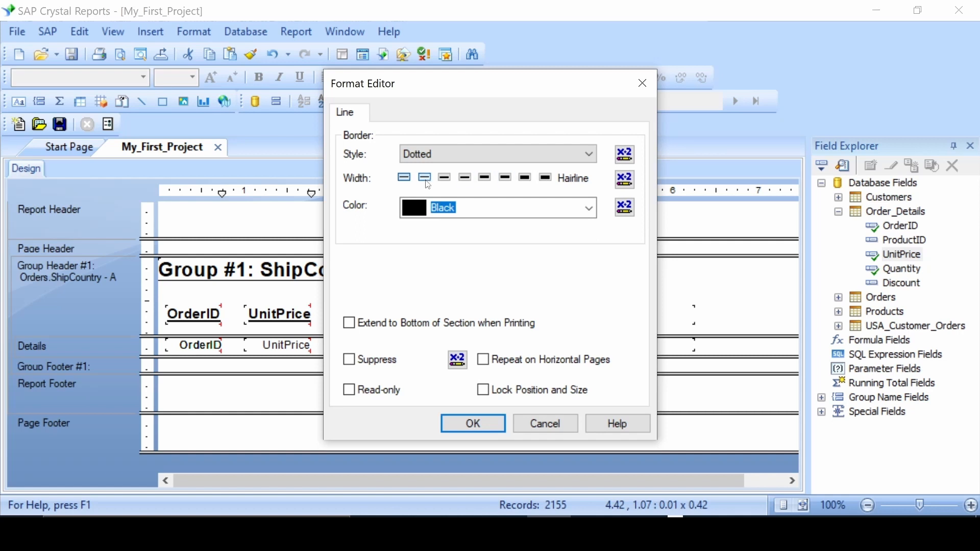
- Set the vertical line's border width to 3.5 pt, and cut the line from between the ShipCountry and OrderDate headings
{"action": "left_click", "coordinate": [548, 179]}
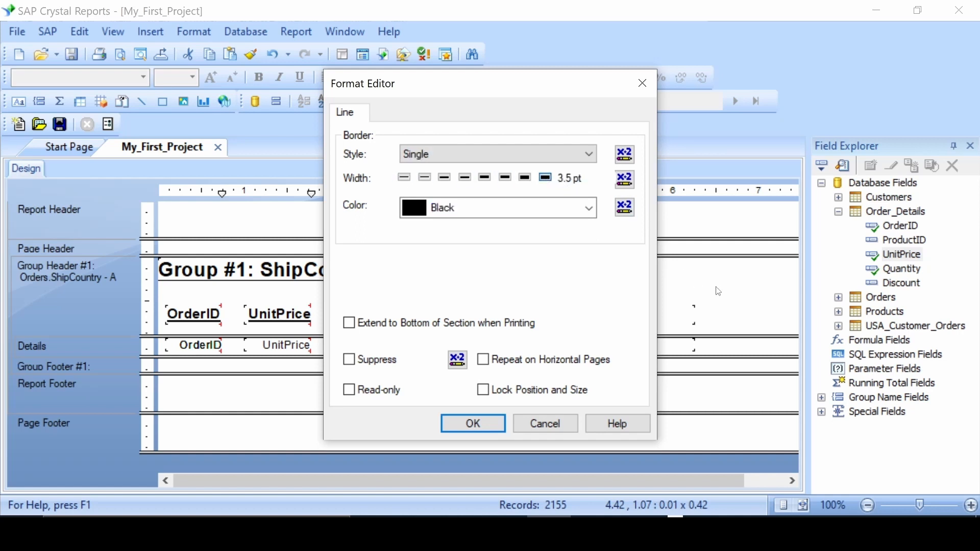
{"action": "left_click", "coordinate": [468, 426]}
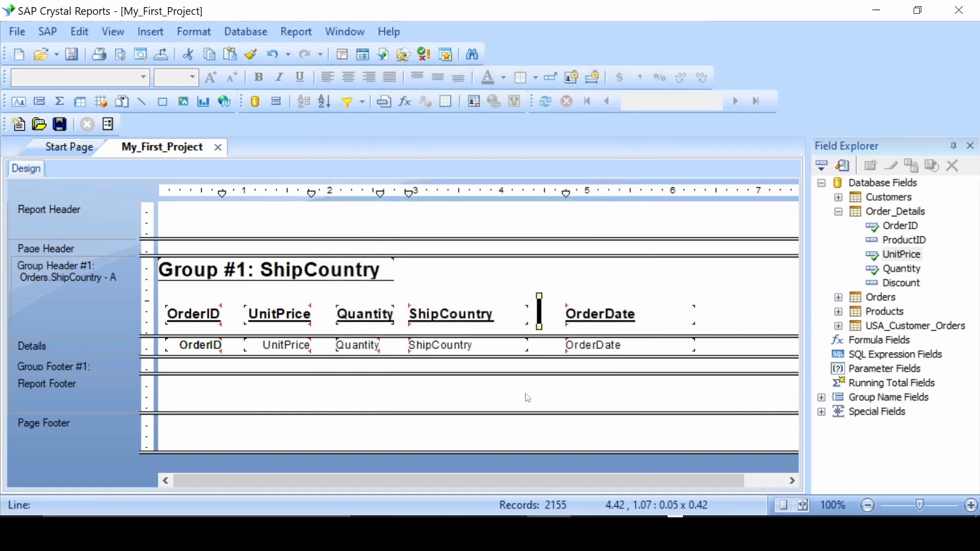
{"action": "left_click", "coordinate": [563, 274]}
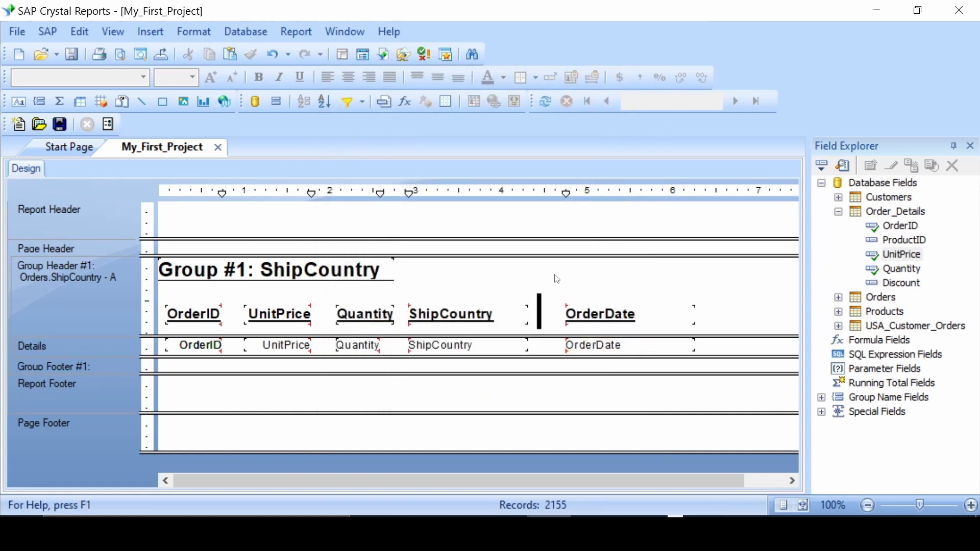
{"action": "right_click", "coordinate": [543, 314]}
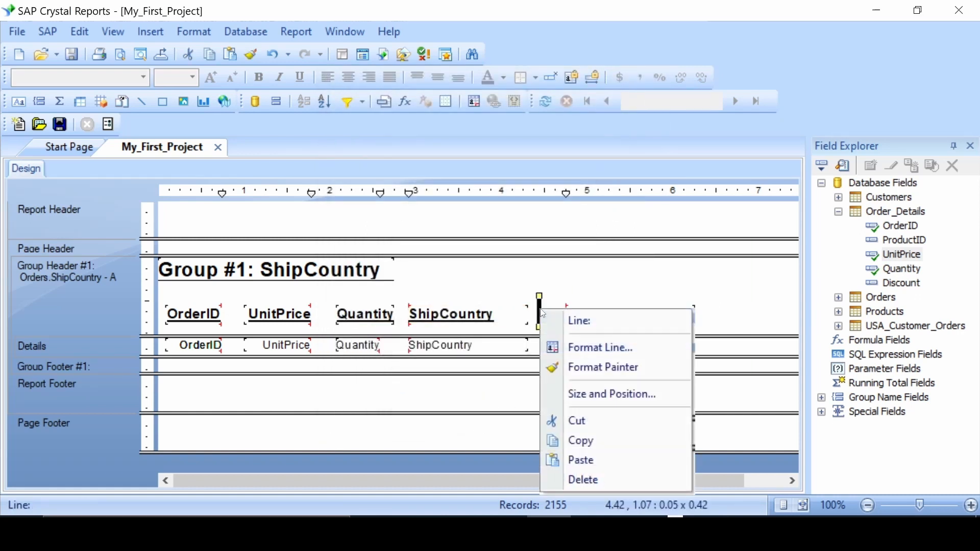
{"action": "left_click", "coordinate": [581, 422]}
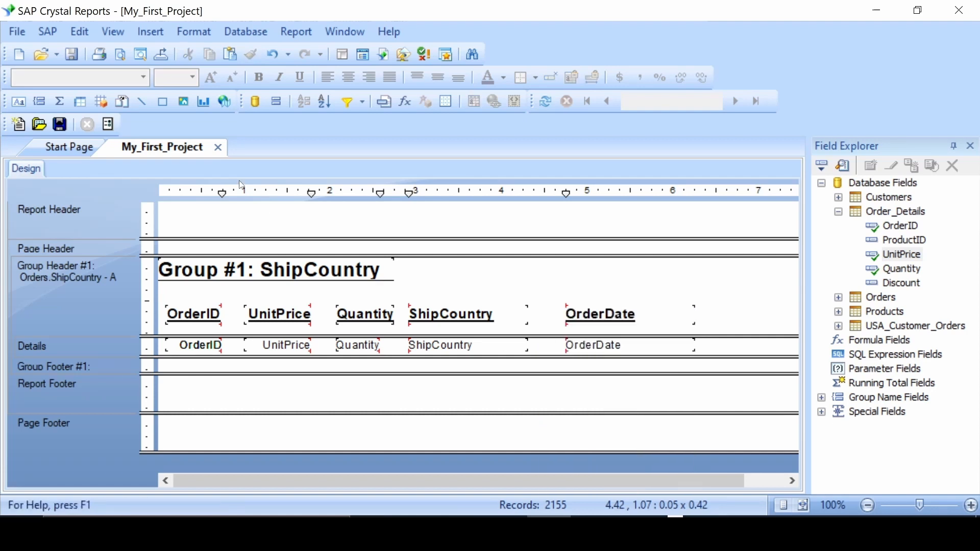
- Draw a box about 2.75 wide and 0.33 high in Group Header #1, beside the ShipCountry group name
{"action": "left_click", "coordinate": [103, 33]}
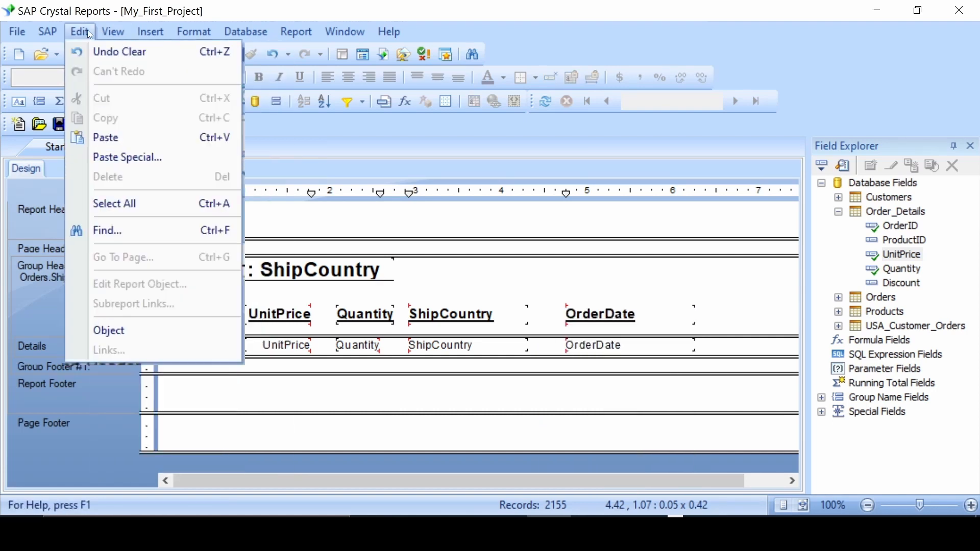
{"action": "mouse_move", "coordinate": [145, 32]}
{"action": "left_click", "coordinate": [209, 250]}
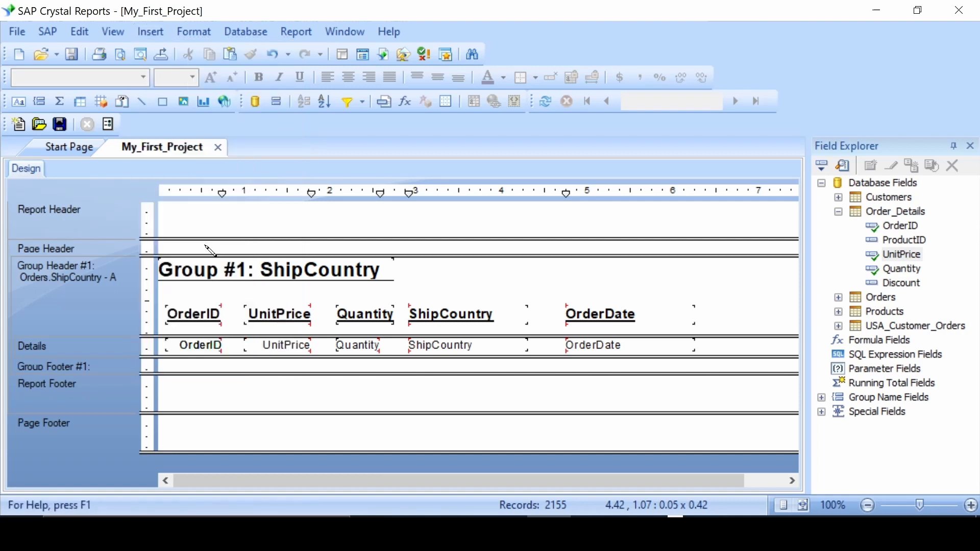
{"action": "mouse_move", "coordinate": [424, 266]}
{"action": "left_mouse_down"}
{"action": "mouse_move", "coordinate": [508, 293]}
{"action": "mouse_move", "coordinate": [661, 296]}
{"action": "left_mouse_up"}
{"action": "key", "text": "Escape"}
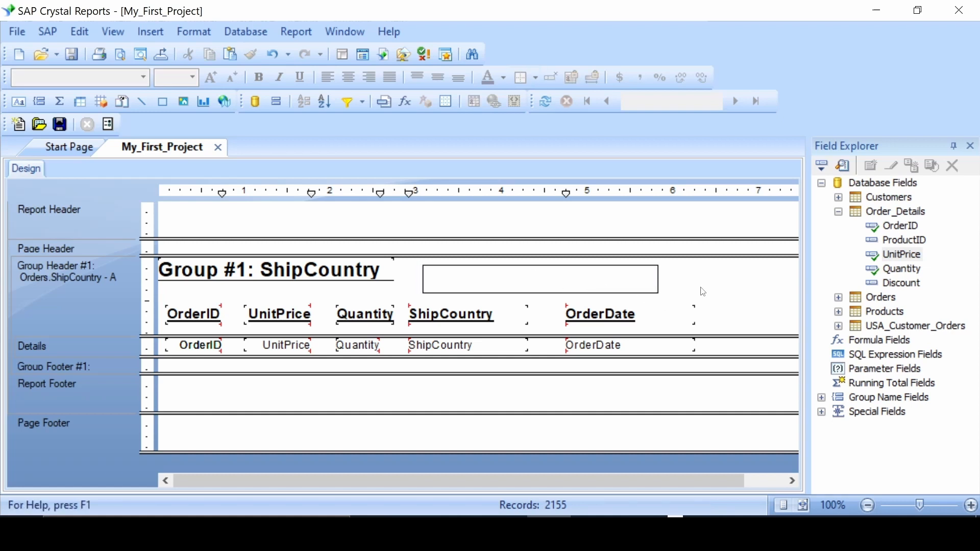
{"action": "right_click", "coordinate": [659, 280]}
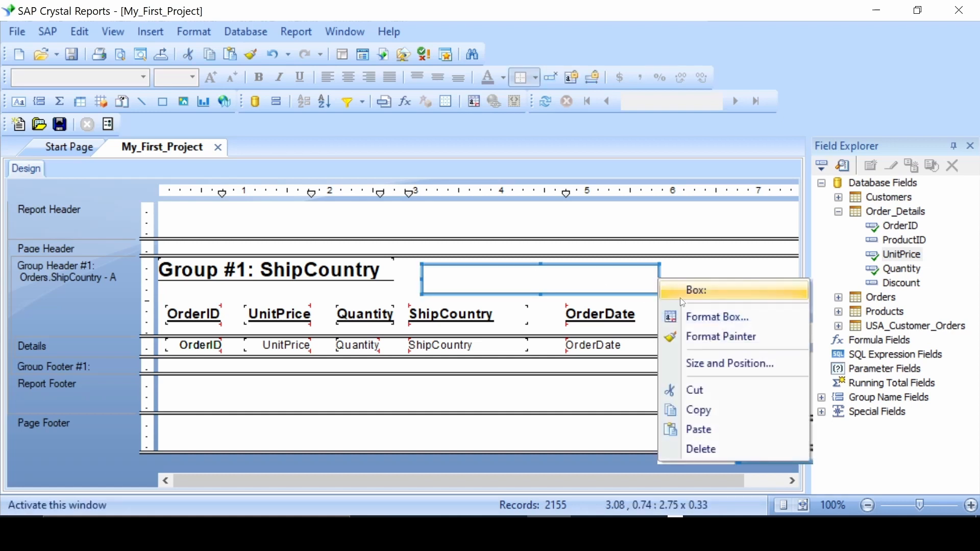
{"action": "left_click", "coordinate": [686, 271]}
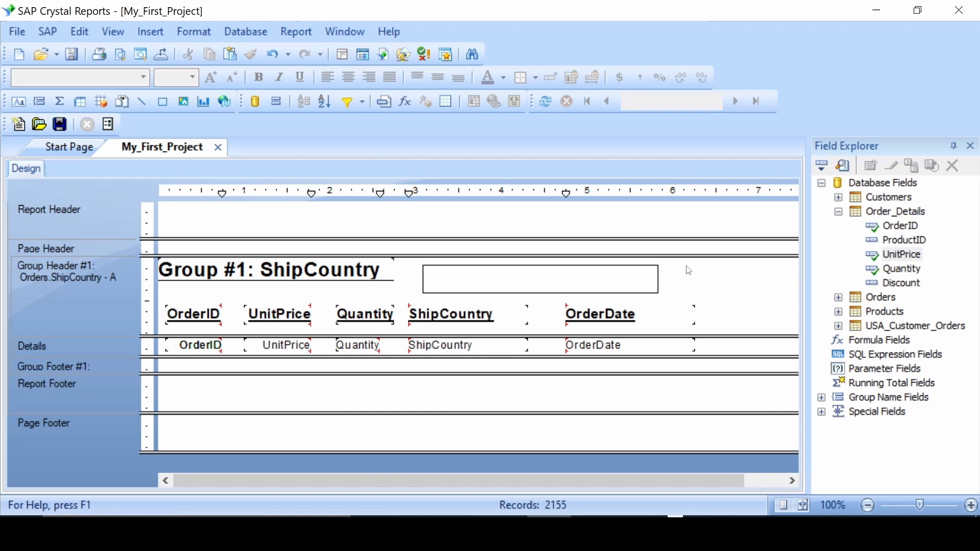
- Set the border style of the box beside the group name to Dashed and its border color to Blue
{"action": "left_click", "coordinate": [657, 276]}
{"action": "left_click", "coordinate": [200, 39]}
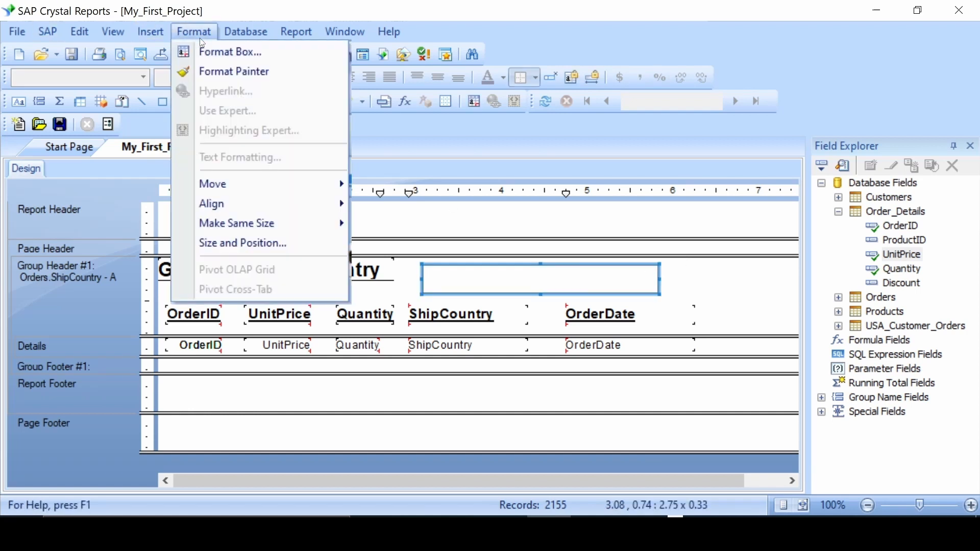
{"action": "left_click", "coordinate": [209, 49]}
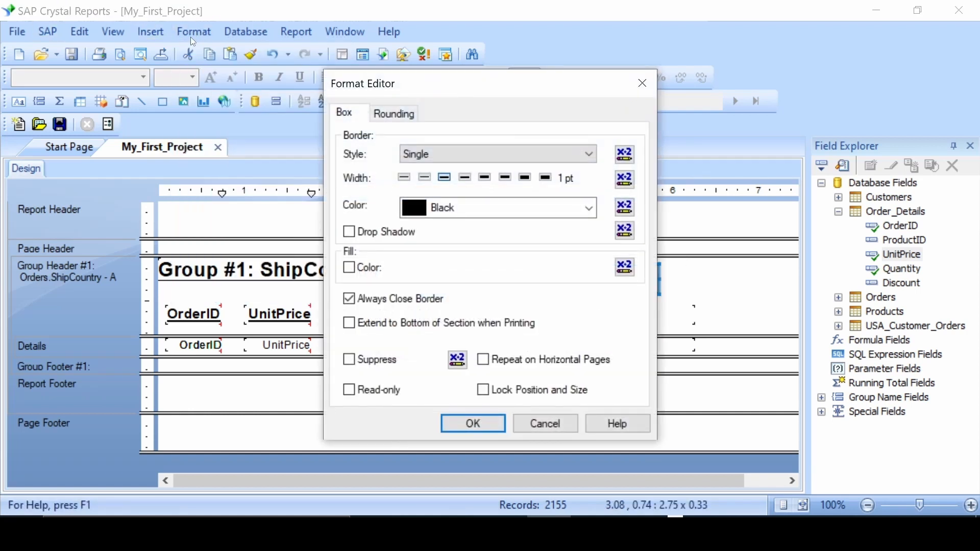
{"action": "left_click", "coordinate": [453, 153]}
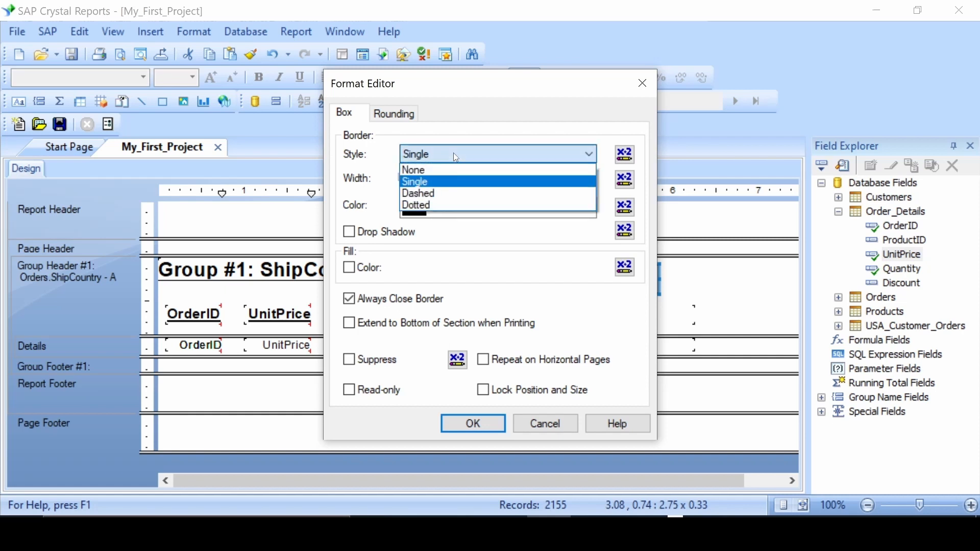
{"action": "left_click", "coordinate": [465, 195]}
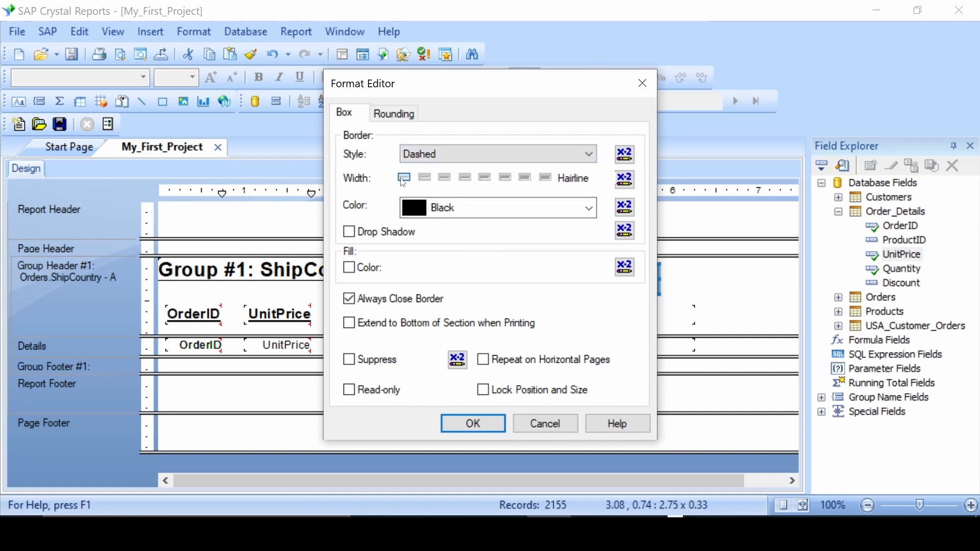
{"action": "left_click", "coordinate": [454, 208]}
{"action": "left_click", "coordinate": [454, 208]}
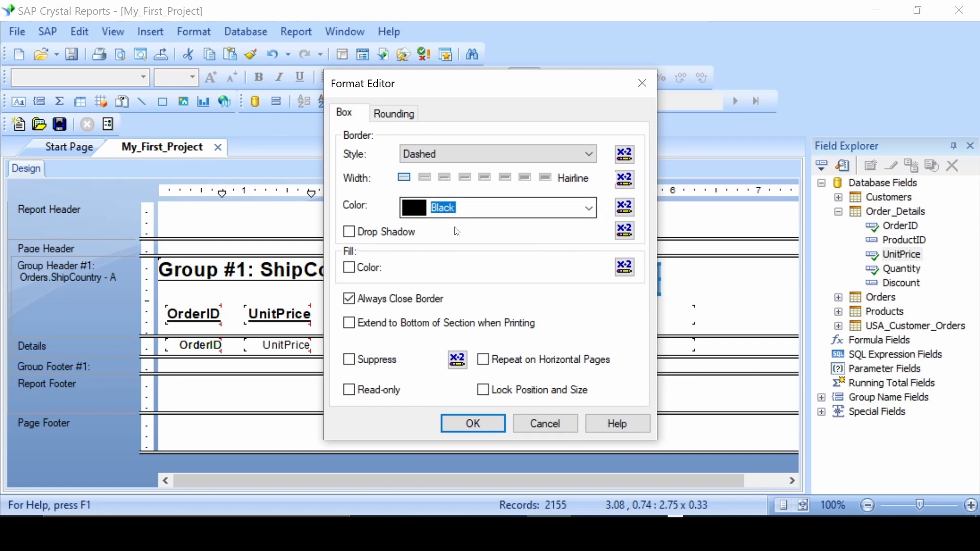
{"action": "left_click", "coordinate": [464, 213]}
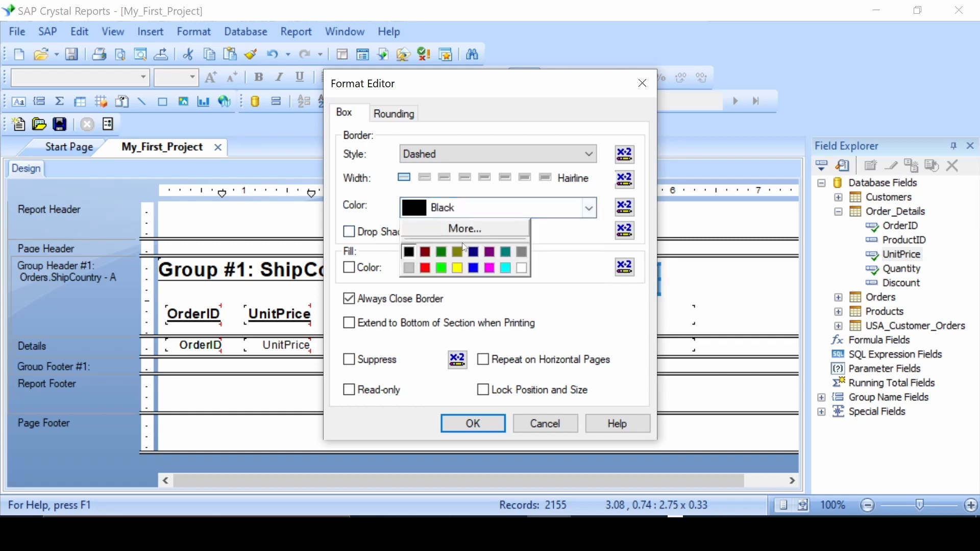
{"action": "left_click", "coordinate": [474, 269]}
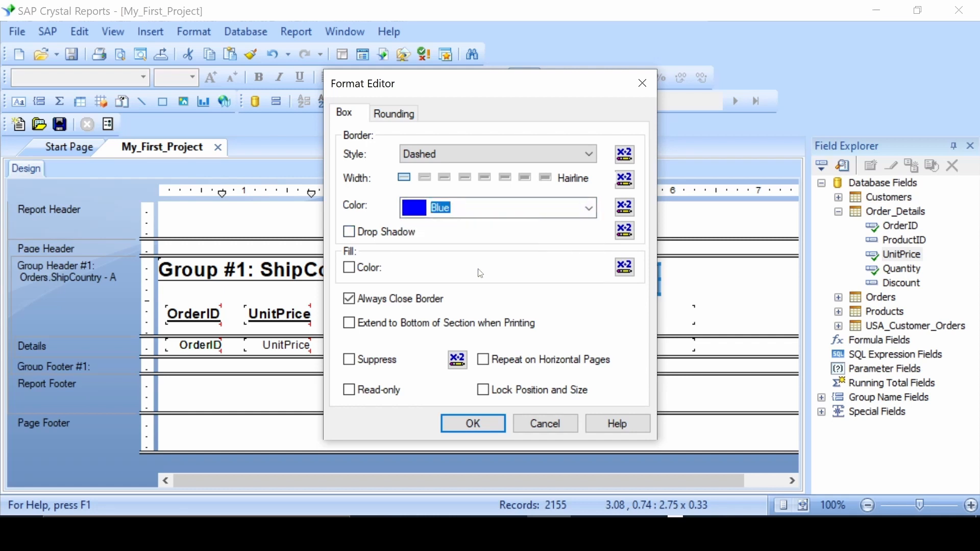
- Enable the box's drop shadow and give it a Silver fill color
{"action": "left_click", "coordinate": [356, 235]}
{"action": "left_click", "coordinate": [356, 271]}
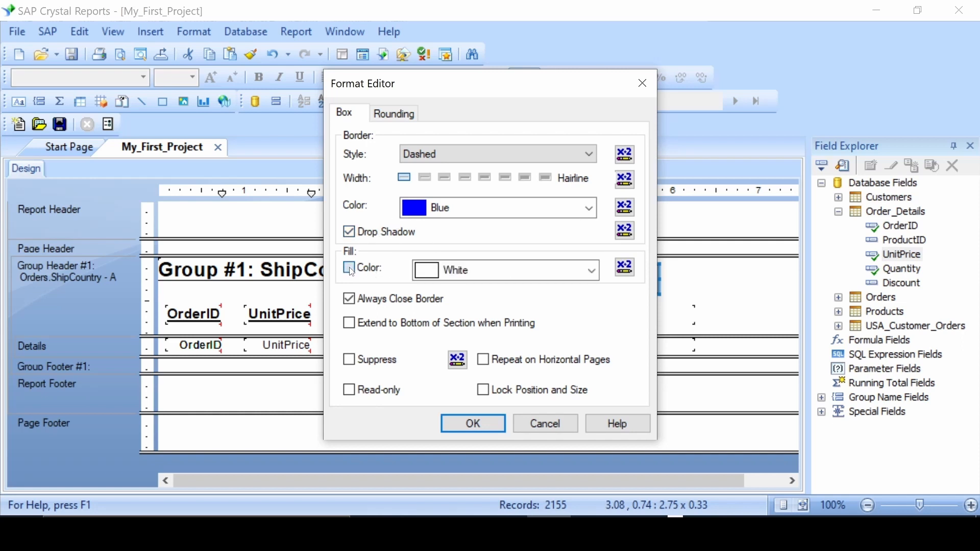
{"action": "left_click", "coordinate": [506, 269]}
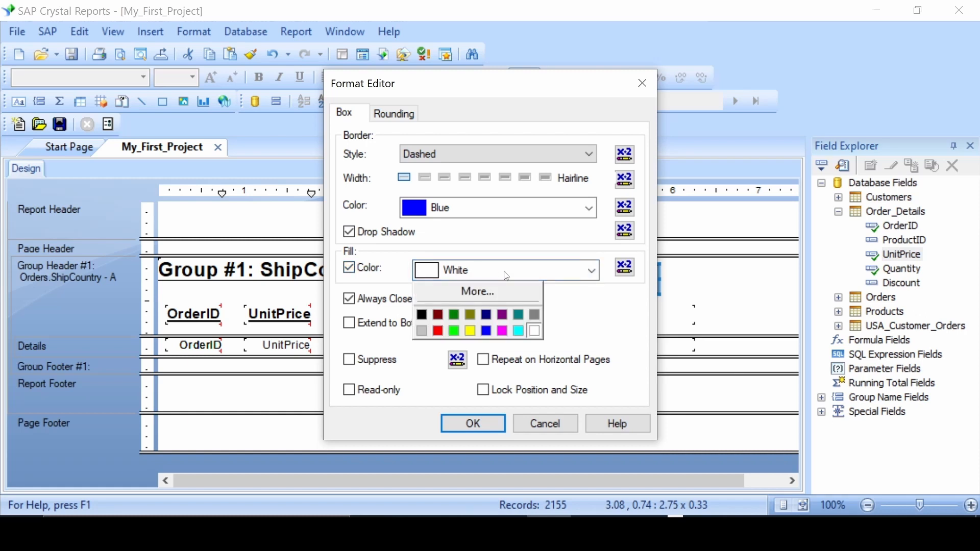
{"action": "left_click", "coordinate": [466, 322]}
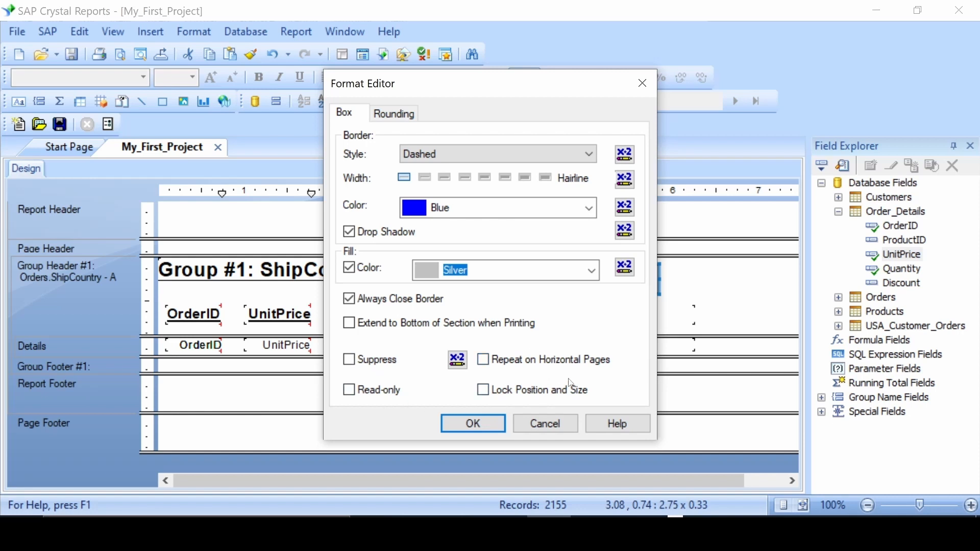
- Round the box's corners by 19% and apply the box formatting
{"action": "left_click", "coordinate": [397, 113]}
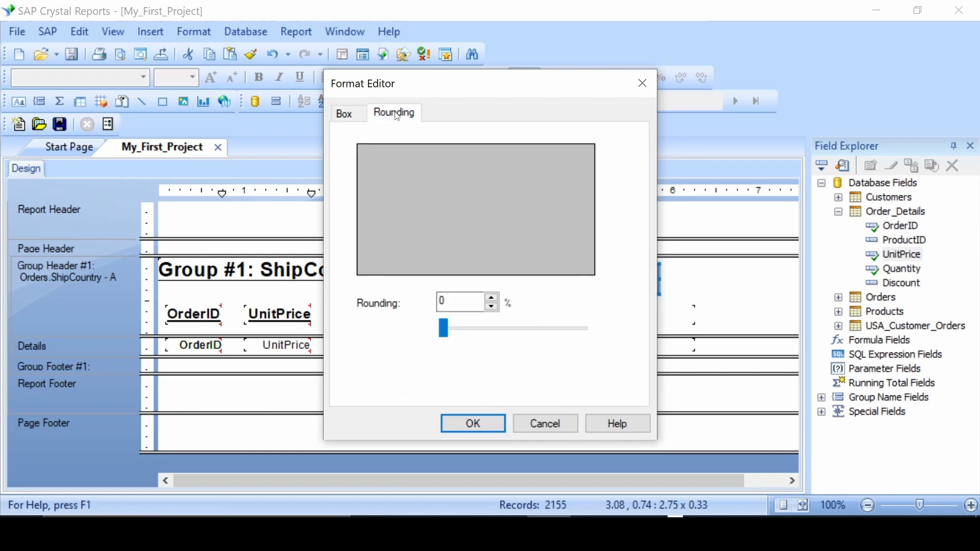
{"action": "left_click_drag", "start_coordinate": [443, 328], "coordinate": [483, 327]}
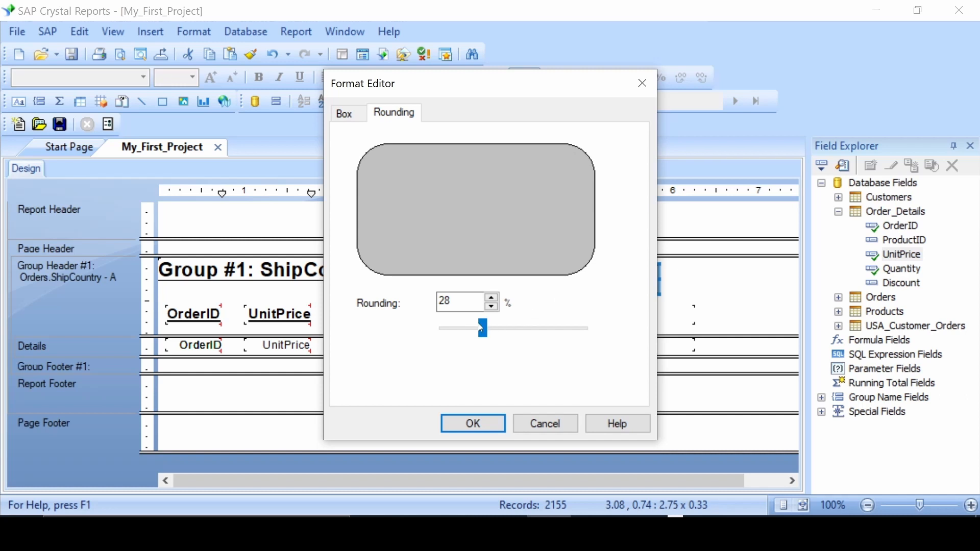
{"action": "mouse_move", "coordinate": [483, 327]}
{"action": "left_mouse_down"}
{"action": "mouse_move", "coordinate": [589, 328]}
{"action": "mouse_move", "coordinate": [468, 328]}
{"action": "left_mouse_up"}
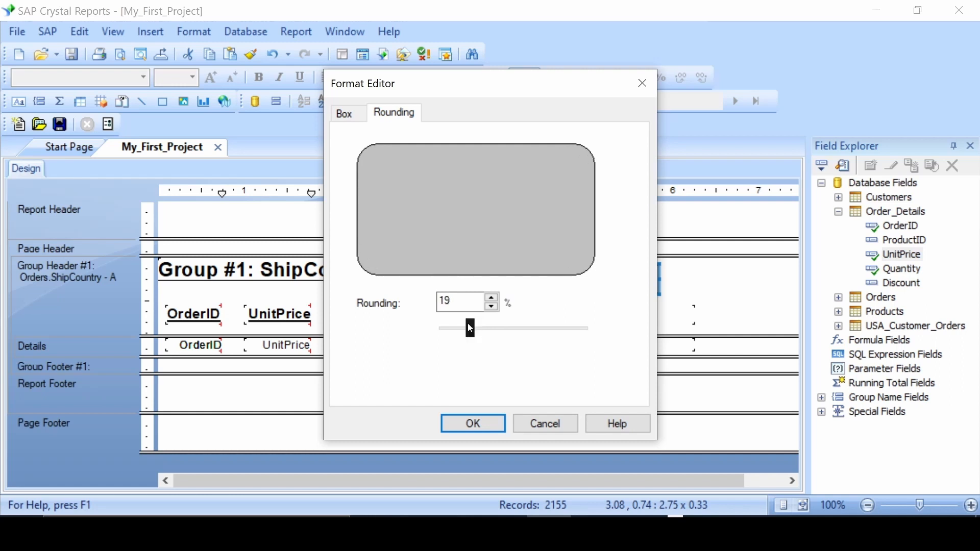
{"action": "left_click", "coordinate": [475, 426]}
{"action": "left_click", "coordinate": [681, 284]}
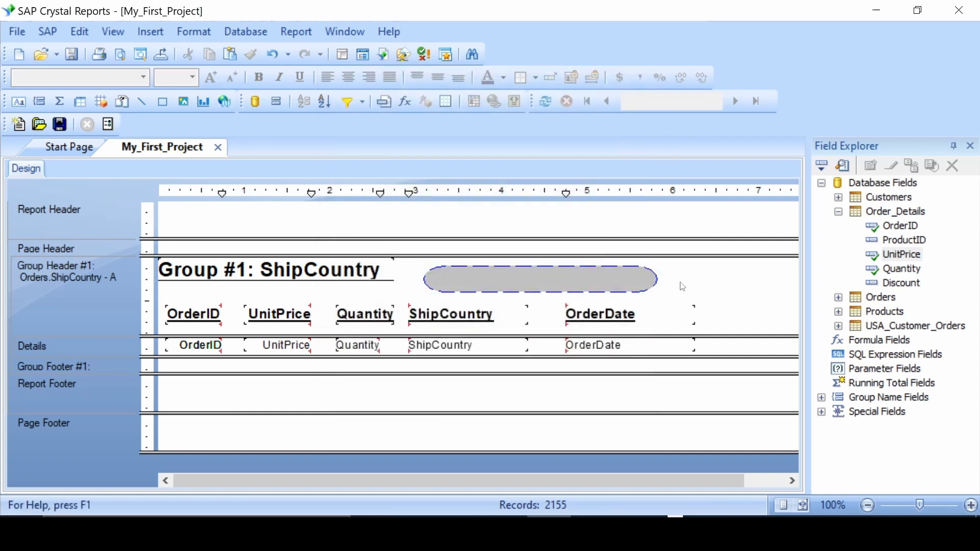
- Resize the rounded box to about 0.67 wide and 0.54 high, and shift it closer to the group name
{"action": "left_click", "coordinate": [657, 276]}
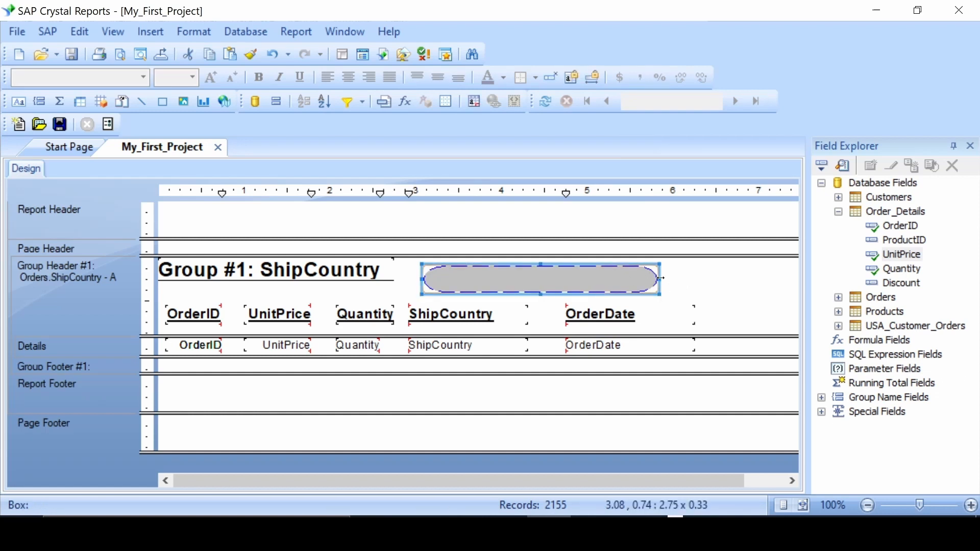
{"action": "left_click_drag", "start_coordinate": [661, 279], "coordinate": [480, 280]}
{"action": "left_click_drag", "start_coordinate": [458, 282], "coordinate": [443, 281]}
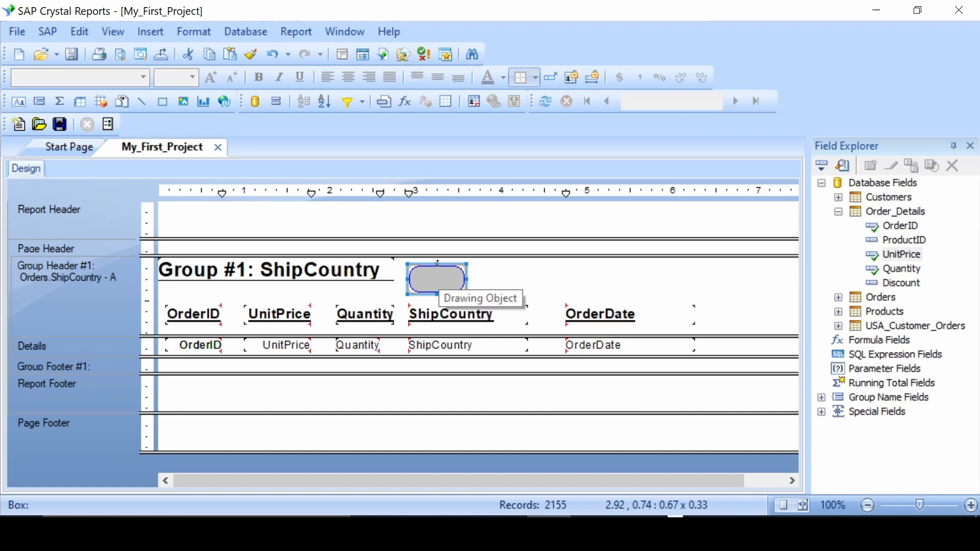
{"action": "left_click_drag", "start_coordinate": [437, 264], "coordinate": [435, 247]}
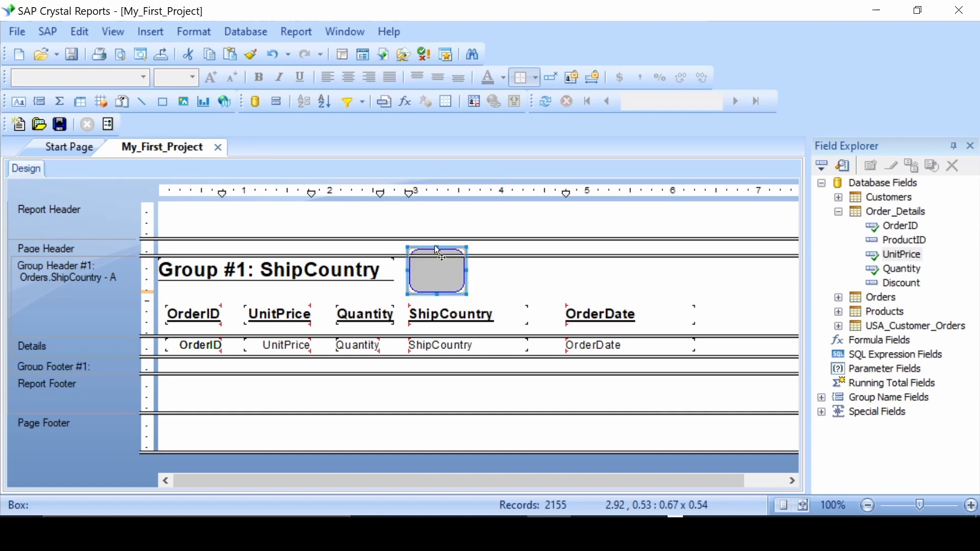
- Move the rounded box to about 3.67 across in Group Header #1, and cut it from the report
{"action": "right_click", "coordinate": [439, 273]}
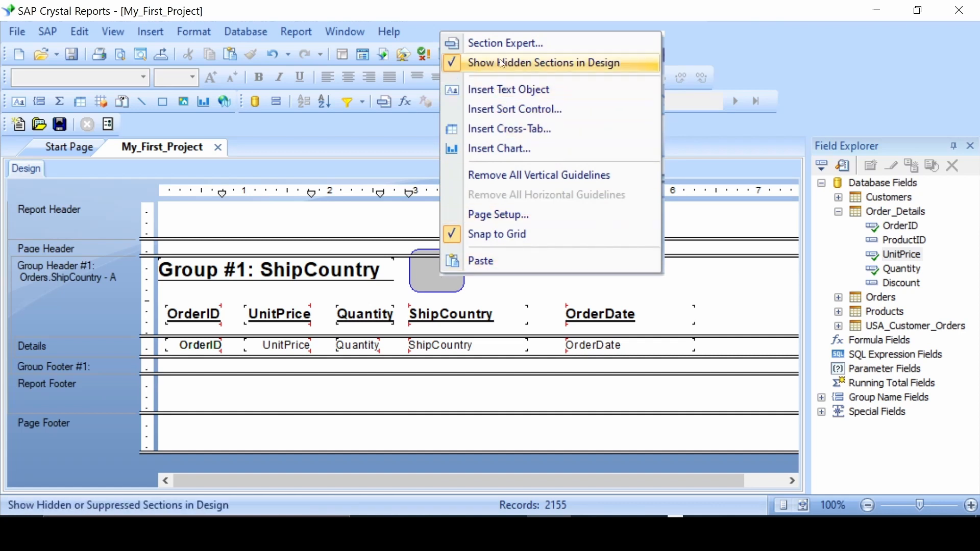
{"action": "left_click", "coordinate": [529, 297]}
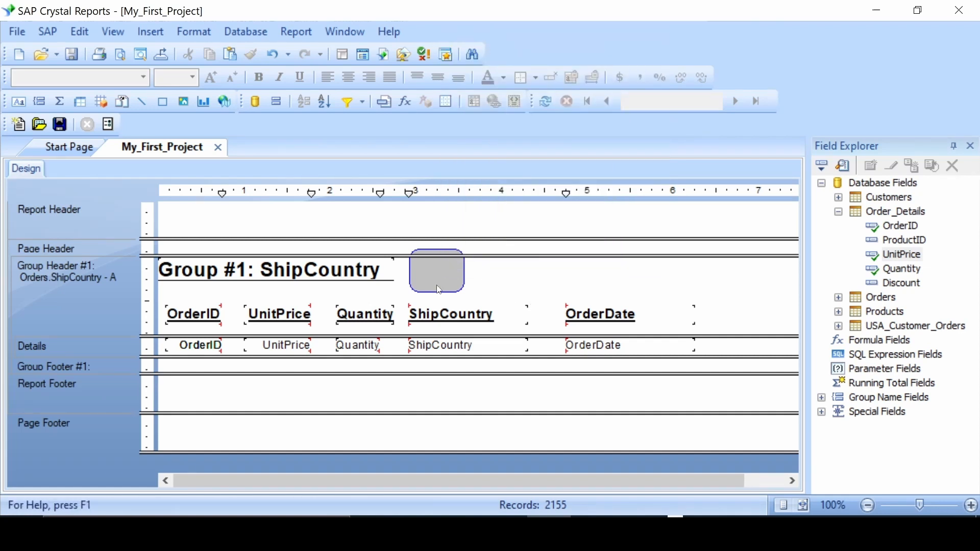
{"action": "right_click", "coordinate": [437, 286]}
{"action": "left_click", "coordinate": [430, 275]}
{"action": "mouse_move", "coordinate": [430, 275]}
{"action": "left_mouse_down"}
{"action": "mouse_move", "coordinate": [457, 302]}
{"action": "mouse_move", "coordinate": [433, 277]}
{"action": "mouse_move", "coordinate": [530, 282]}
{"action": "left_mouse_up"}
{"action": "right_click", "coordinate": [530, 282]}
{"action": "left_click", "coordinate": [583, 397]}
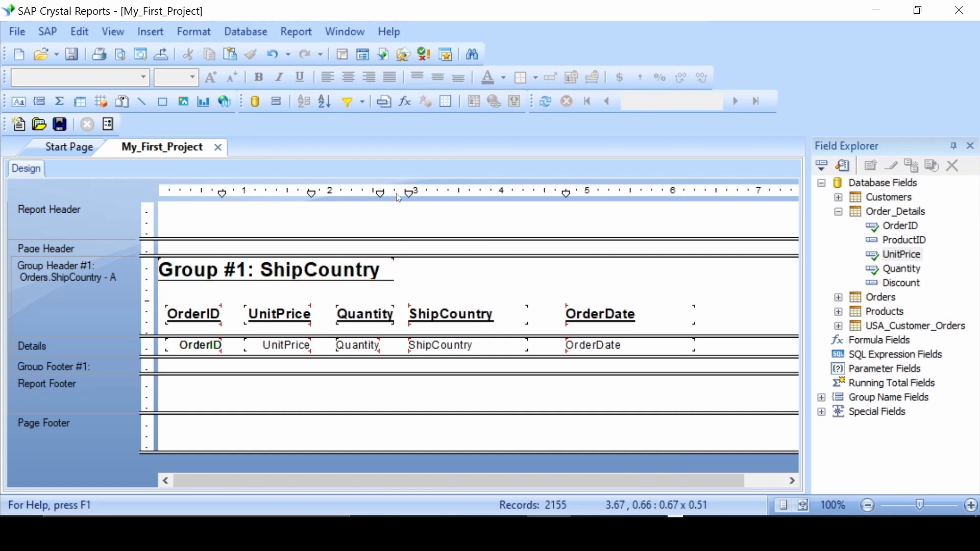
- Open the Template Expert, preview the available templates from Block (Blue) through Wave, and look at the browser for other template files
{"action": "left_click", "coordinate": [283, 31]}
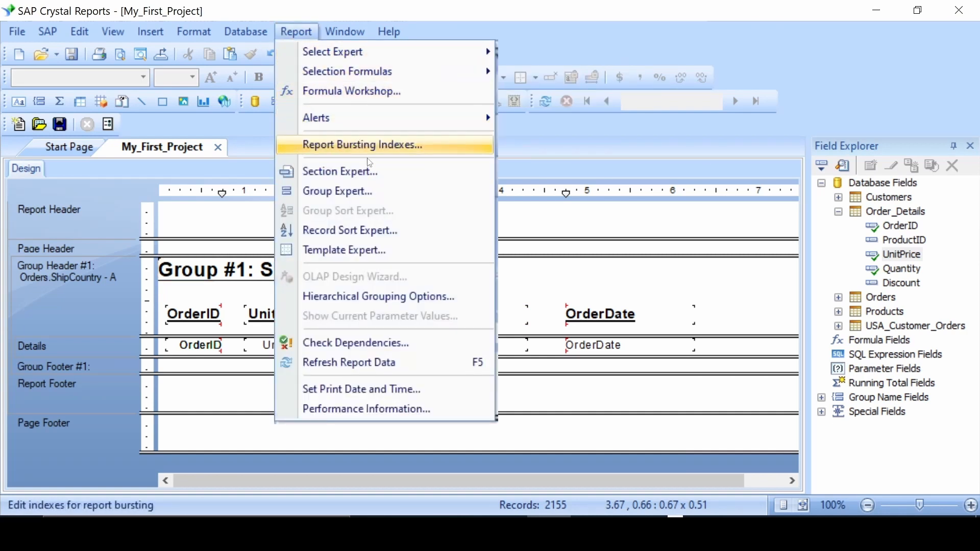
{"action": "left_click", "coordinate": [625, 132]}
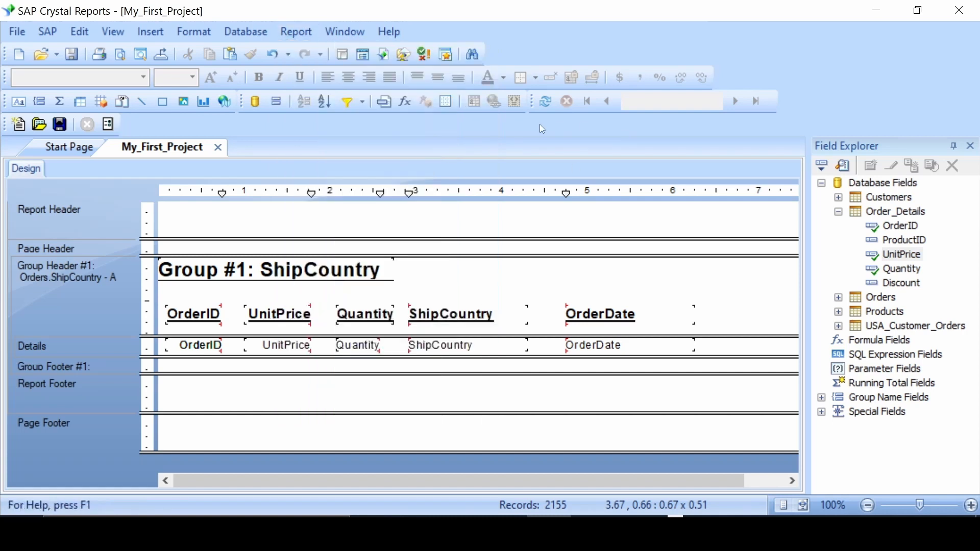
{"action": "left_click", "coordinate": [453, 104]}
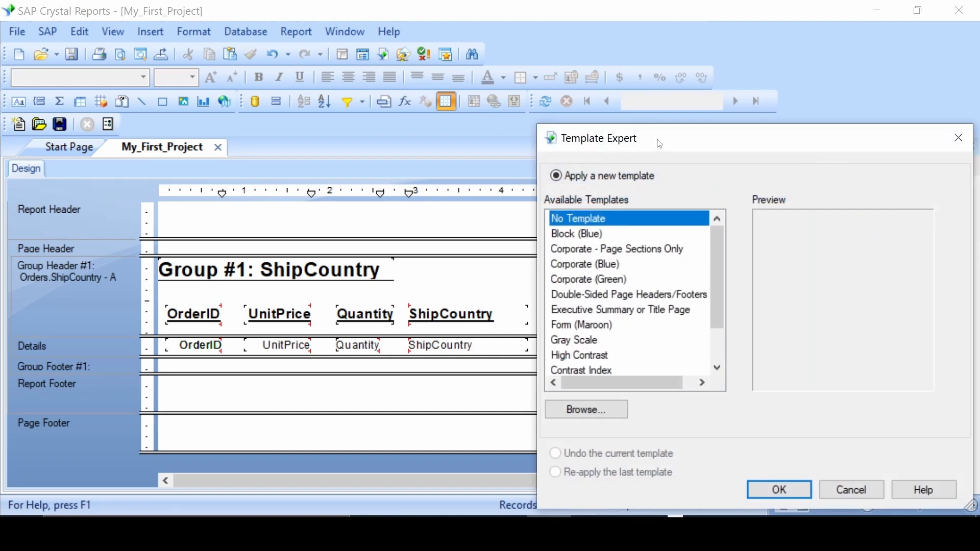
{"action": "left_click_drag", "start_coordinate": [657, 139], "coordinate": [588, 71]}
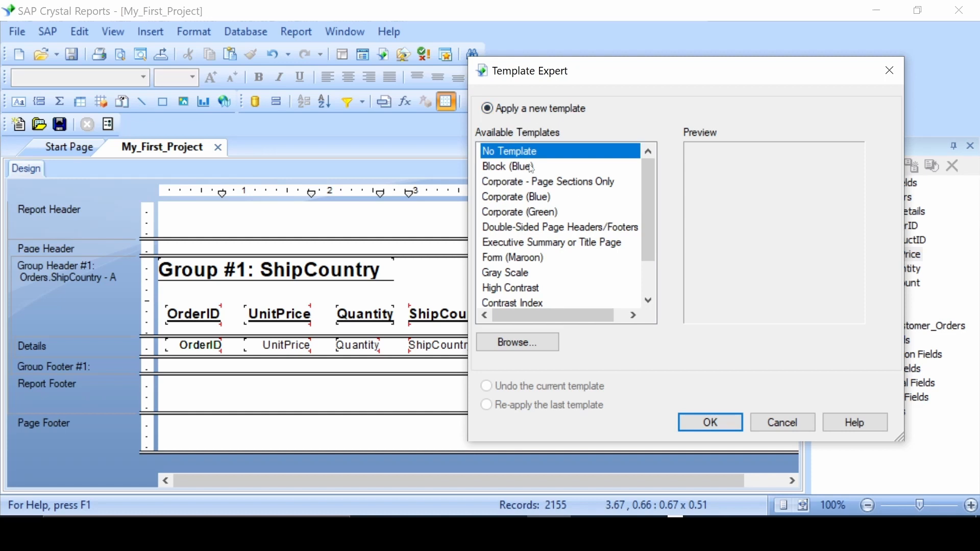
{"action": "left_click", "coordinate": [504, 168]}
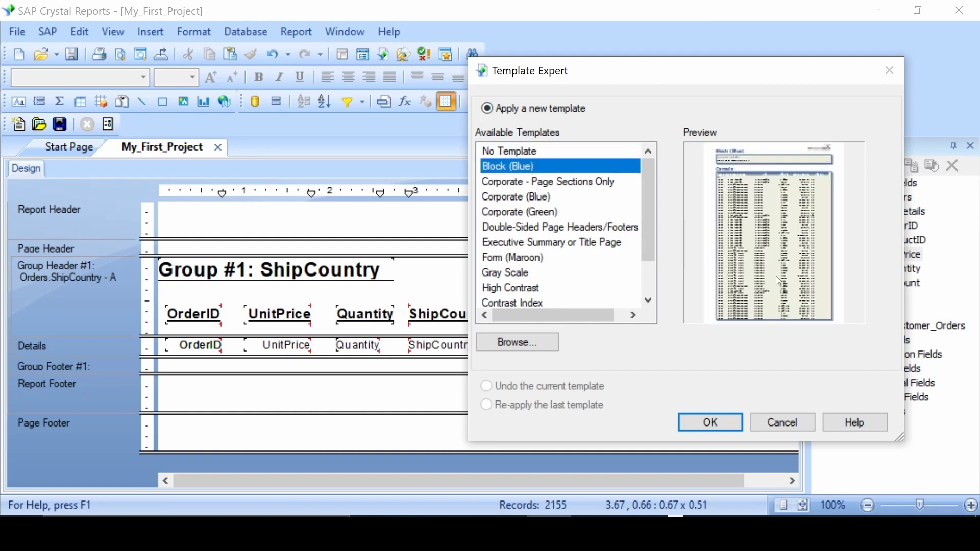
{"action": "left_click", "coordinate": [541, 185]}
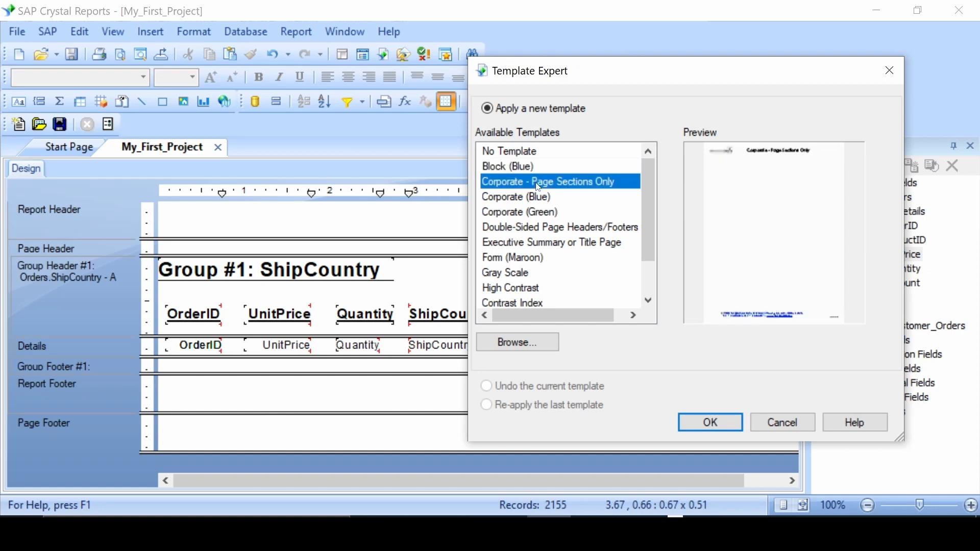
{"action": "left_click", "coordinate": [535, 197]}
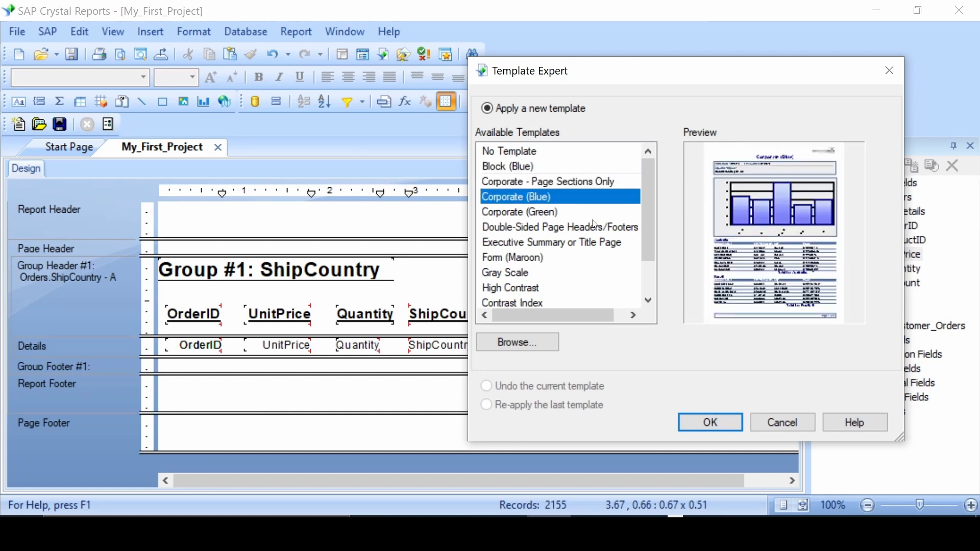
{"action": "left_click", "coordinate": [523, 212]}
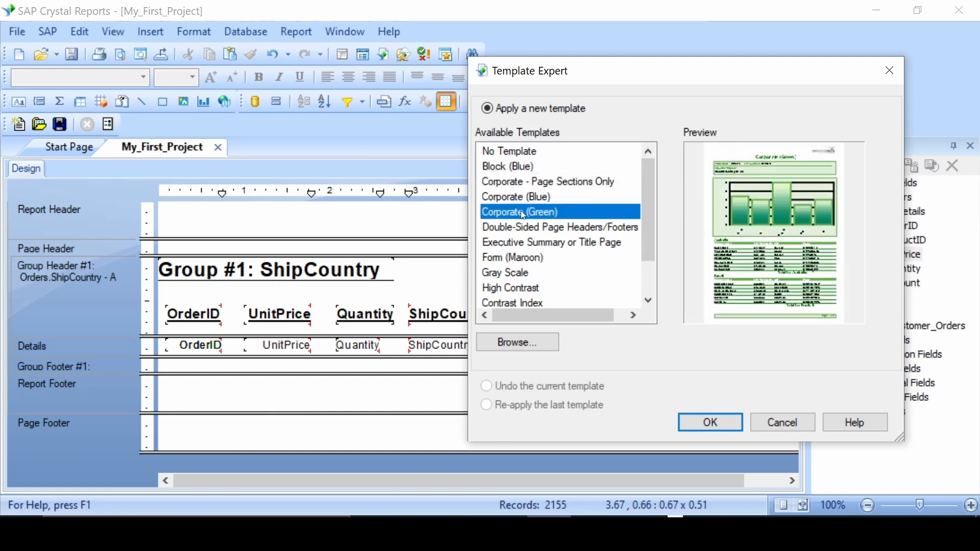
{"action": "left_click", "coordinate": [531, 228]}
{"action": "left_click", "coordinate": [530, 243]}
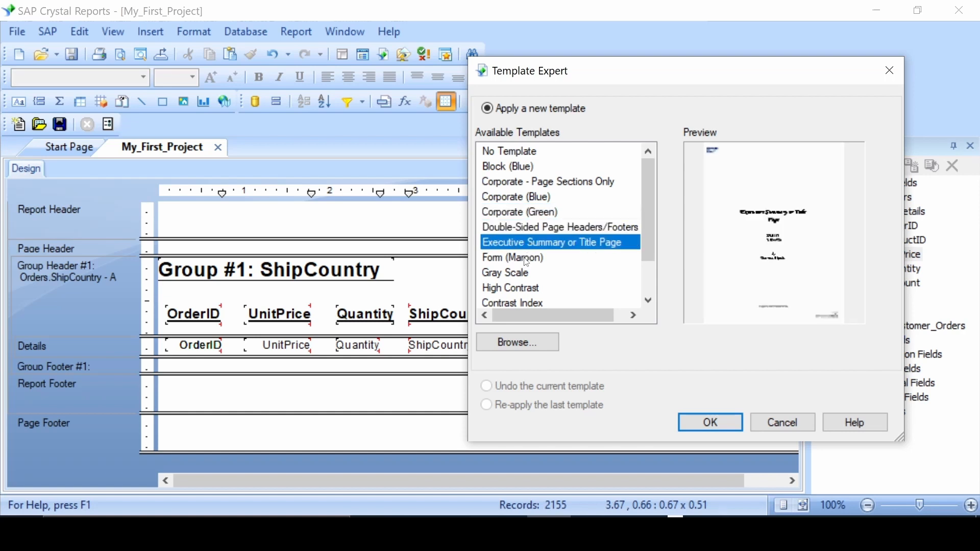
{"action": "left_click", "coordinate": [526, 258]}
{"action": "scroll", "coordinate": [651, 234], "scroll_direction": "down", "scroll_amount": 1}
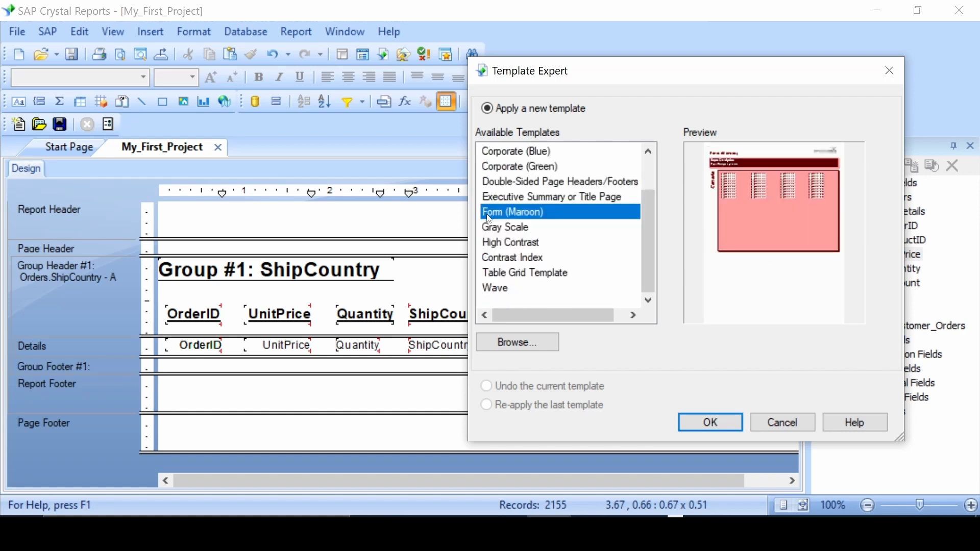
{"action": "left_click", "coordinate": [515, 230]}
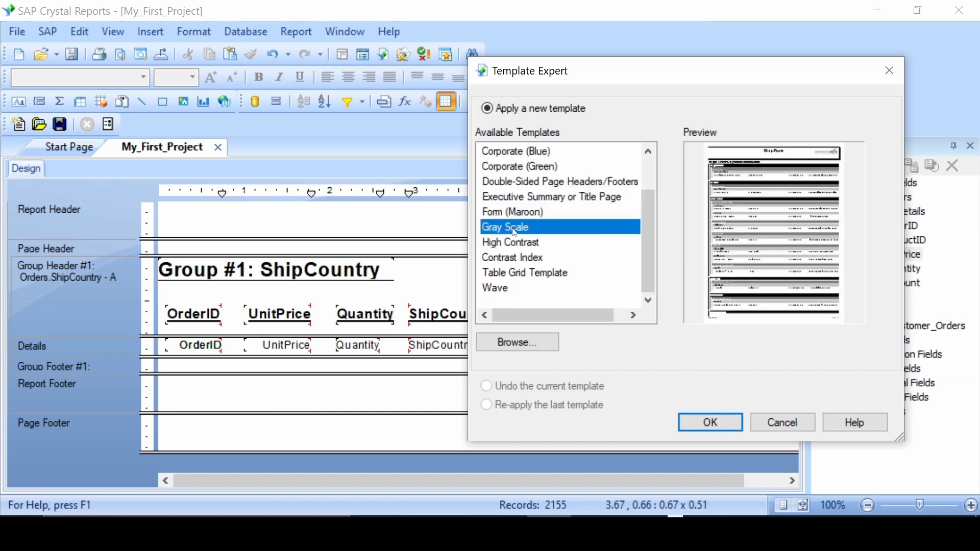
{"action": "left_click", "coordinate": [550, 243]}
{"action": "left_click", "coordinate": [549, 261]}
{"action": "left_click", "coordinate": [551, 274]}
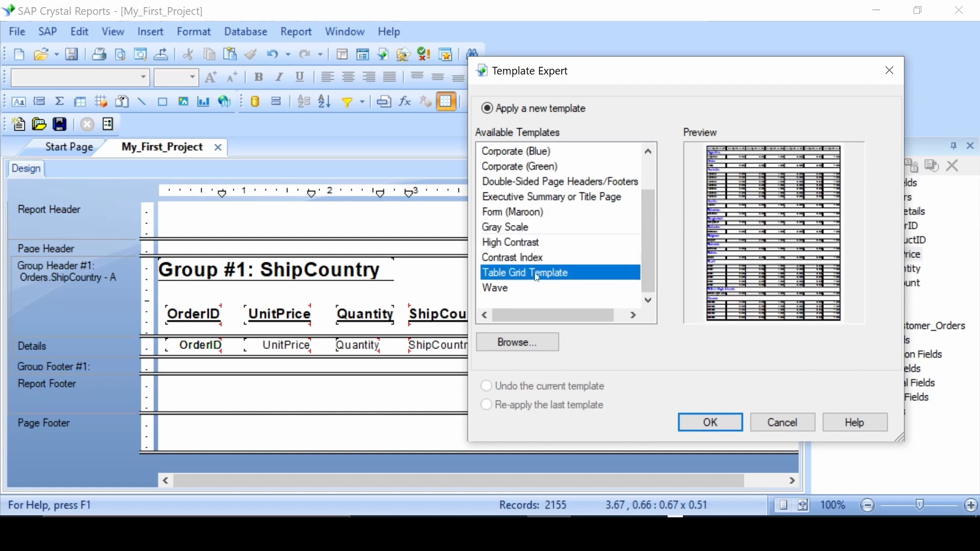
{"action": "left_click", "coordinate": [495, 290]}
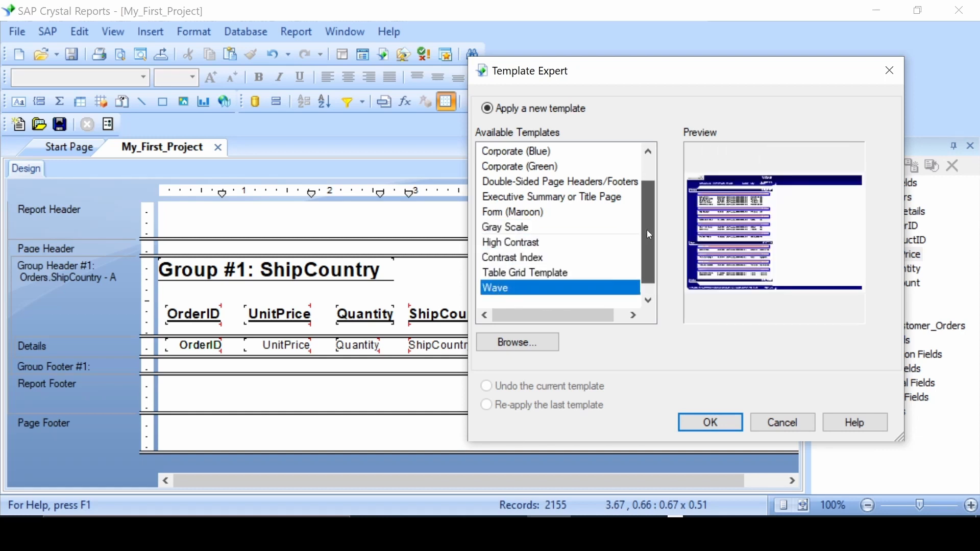
{"action": "left_click", "coordinate": [527, 350]}
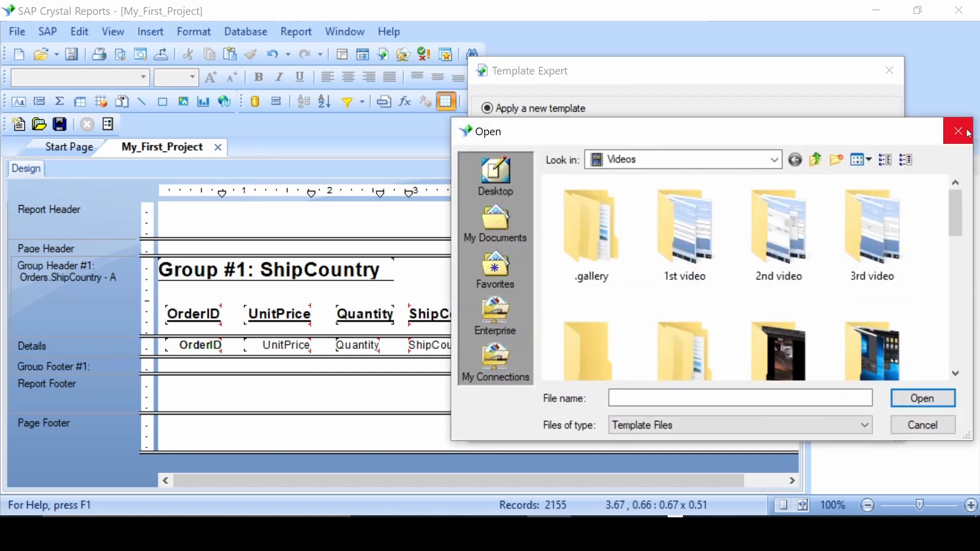
{"action": "left_click", "coordinate": [968, 134]}
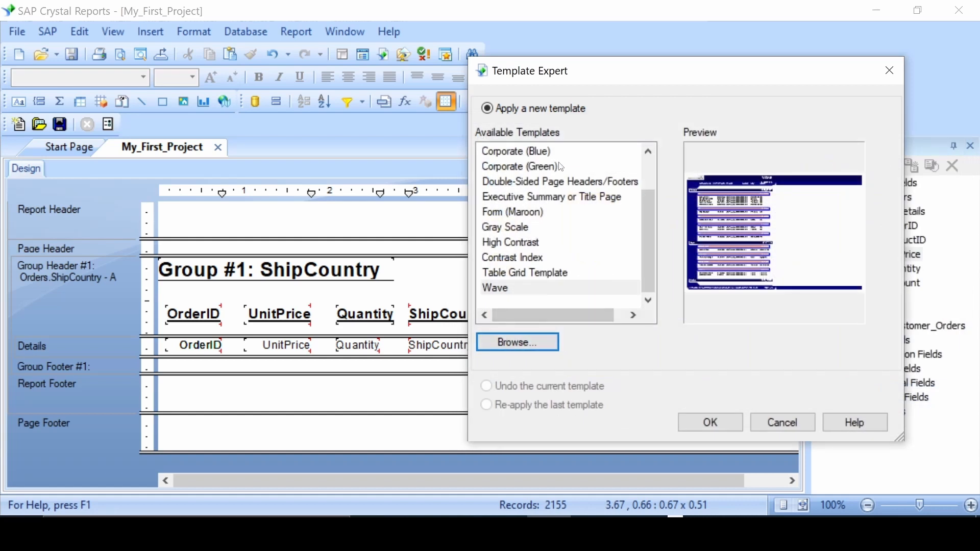
- Apply the Block (Blue) template to the report
{"action": "scroll", "coordinate": [562, 167], "scroll_direction": "up", "scroll_amount": 1}
{"action": "left_click", "coordinate": [519, 168]}
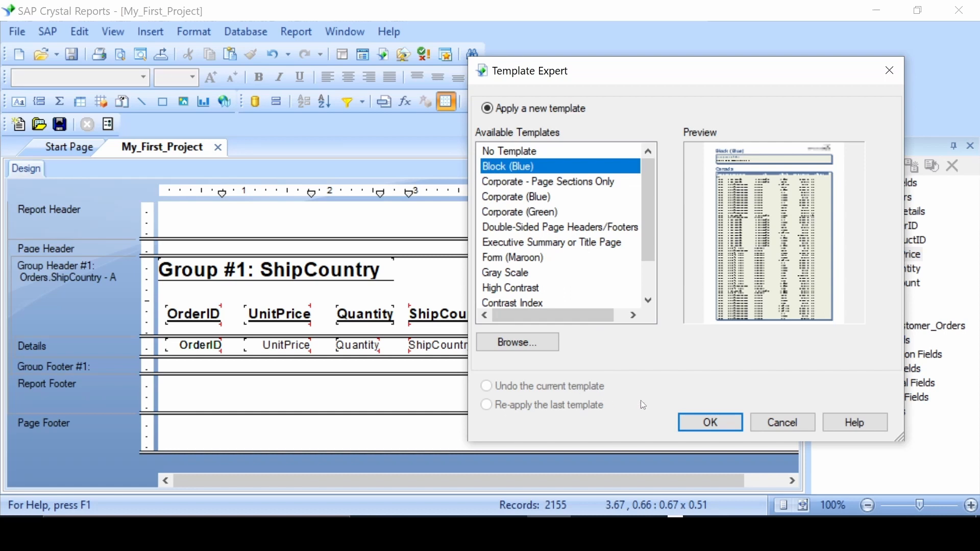
{"action": "left_click", "coordinate": [694, 421]}
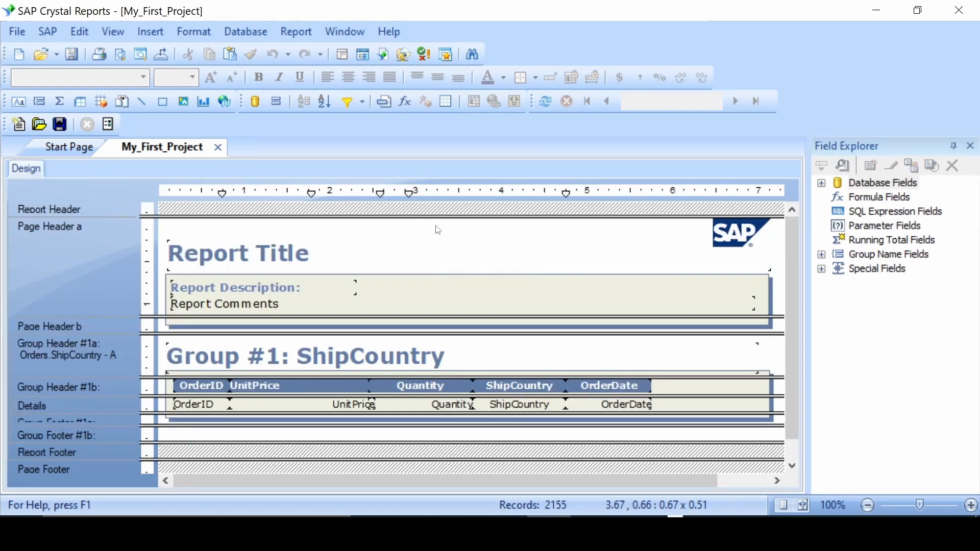
- Preview the report and examine the templated page header, group heading and detail rows of the Argentina group
{"action": "scroll", "coordinate": [417, 218], "scroll_direction": "down", "scroll_amount": 1}
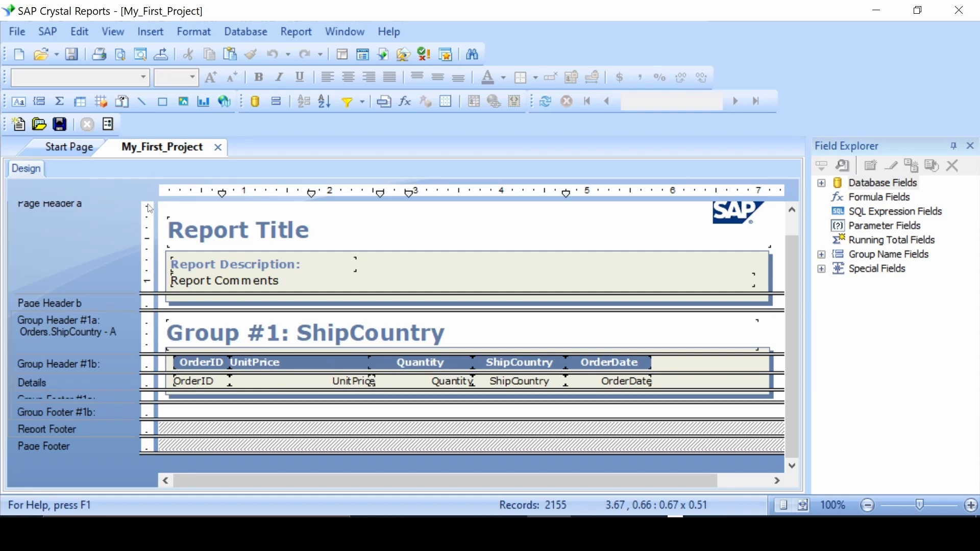
{"action": "left_click", "coordinate": [127, 57]}
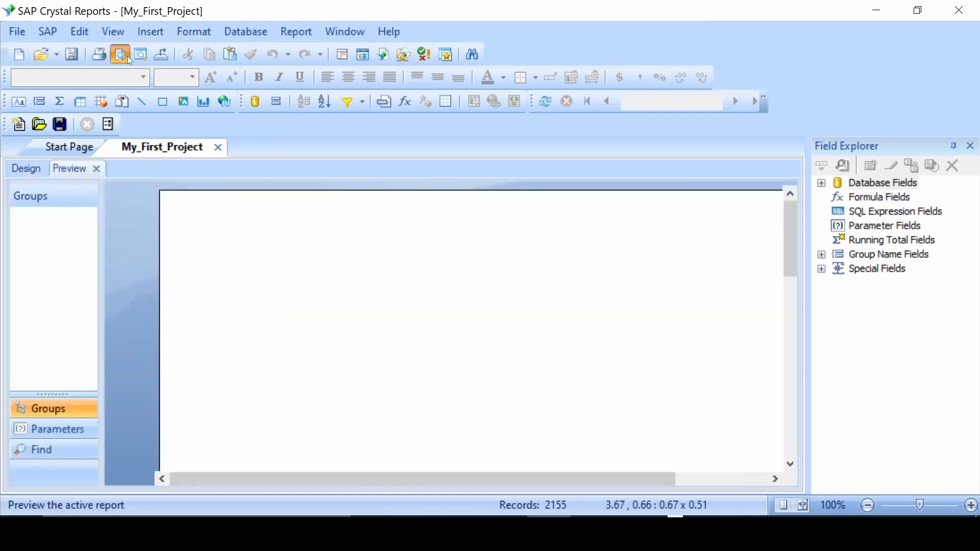
{"action": "scroll", "coordinate": [426, 290], "scroll_direction": "down", "scroll_amount": 5}
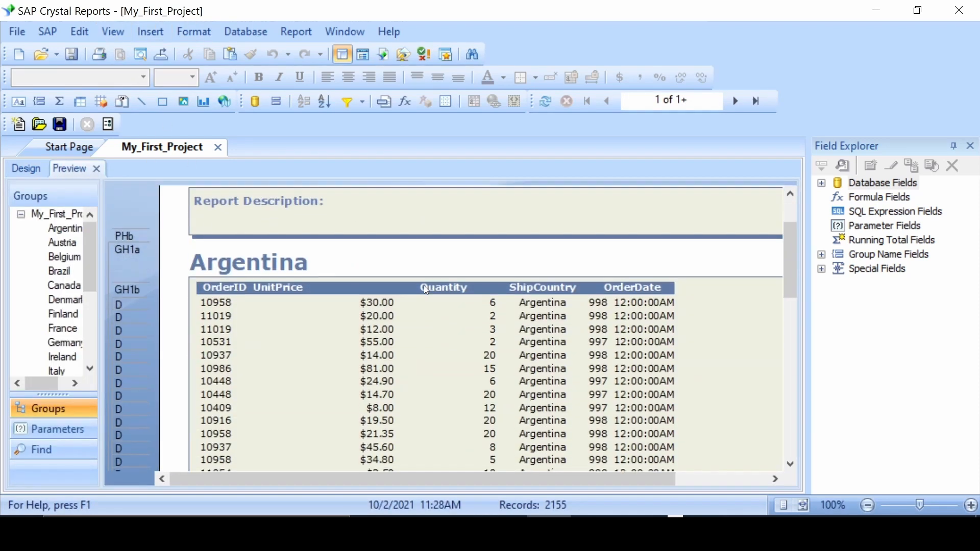
{"action": "scroll", "coordinate": [426, 290], "scroll_direction": "down", "scroll_amount": 2}
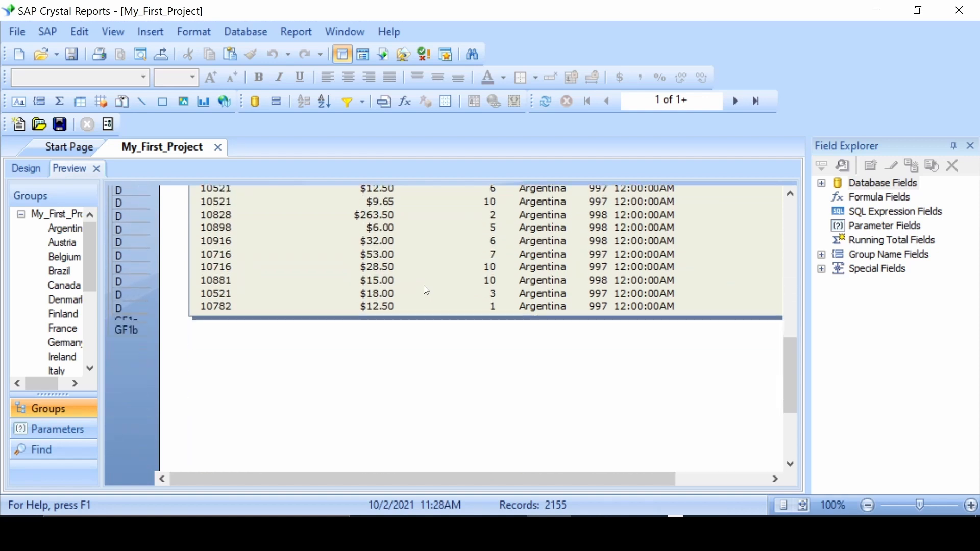
{"action": "scroll", "coordinate": [427, 290], "scroll_direction": "up", "scroll_amount": 6}
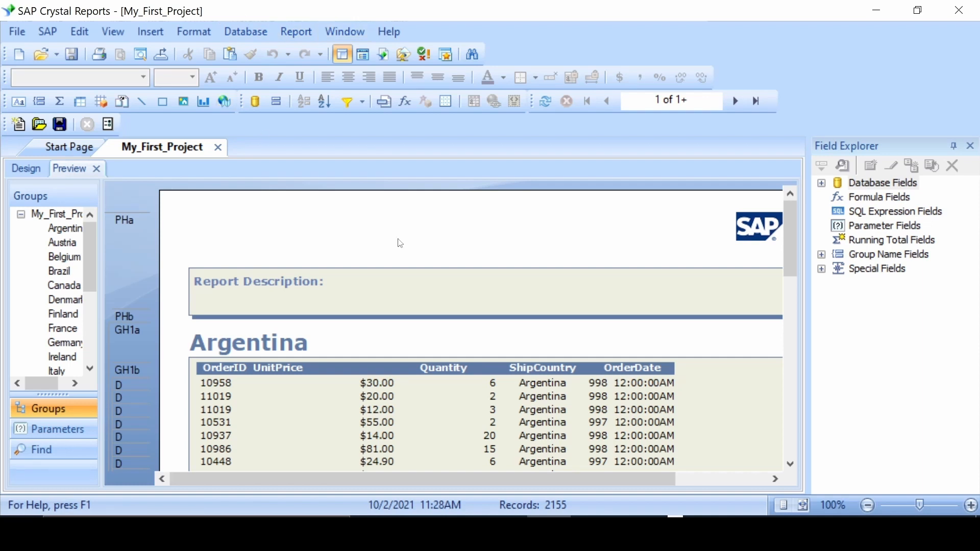
- Undo the Block (Blue) template with the Template Expert's option for undoing the current template
{"action": "left_click", "coordinate": [448, 103]}
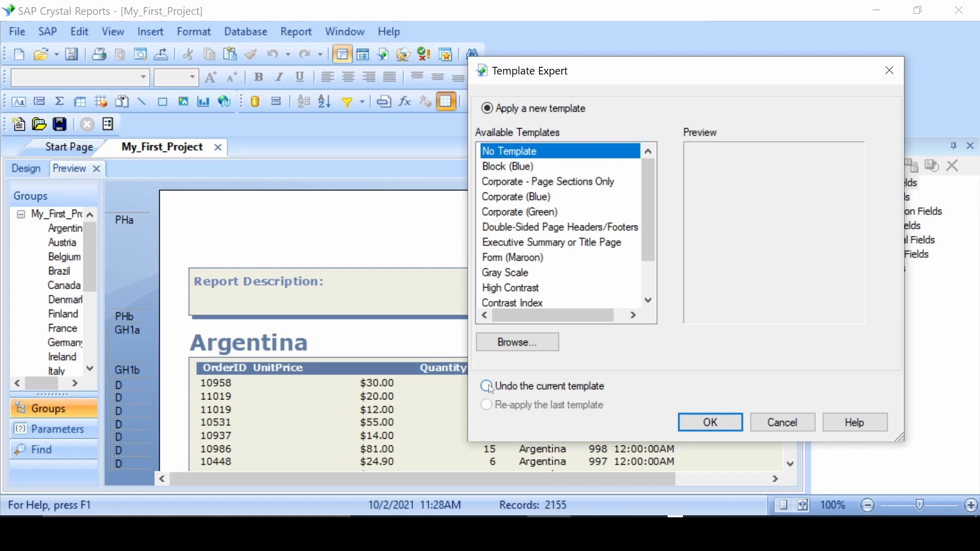
{"action": "left_click", "coordinate": [491, 390]}
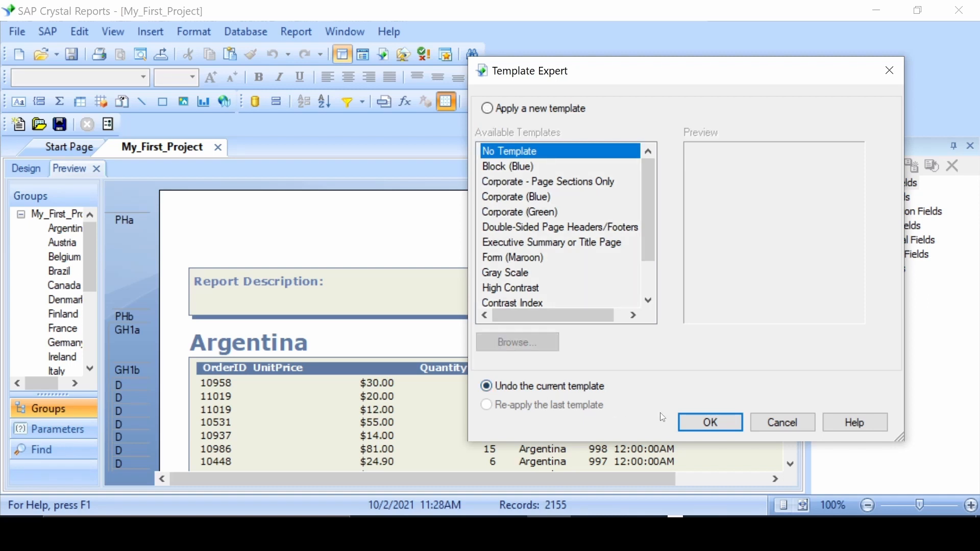
{"action": "left_click", "coordinate": [703, 425]}
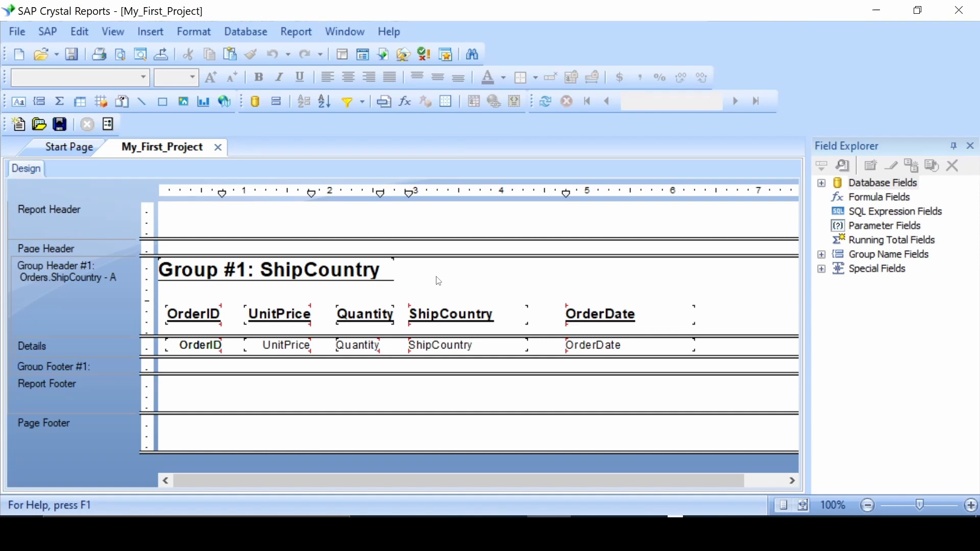
- Open the conditional background color formula of the Details section from the Section Expert
{"action": "left_click", "coordinate": [305, 33]}
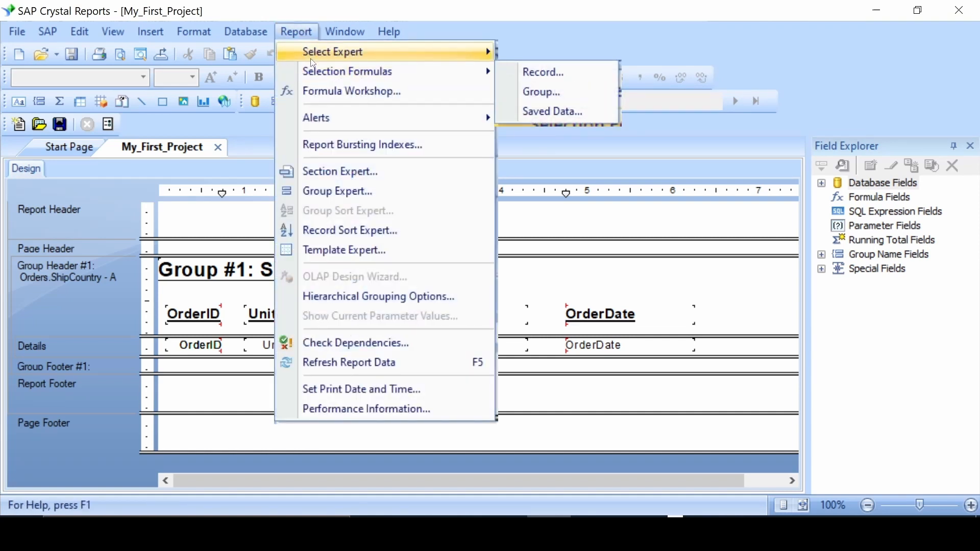
{"action": "left_click", "coordinate": [362, 173]}
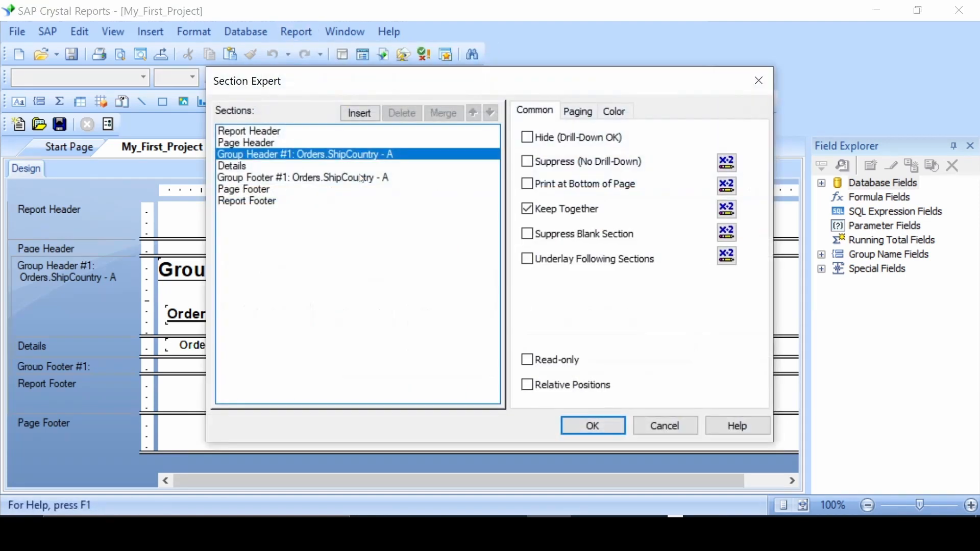
{"action": "left_click", "coordinate": [241, 167]}
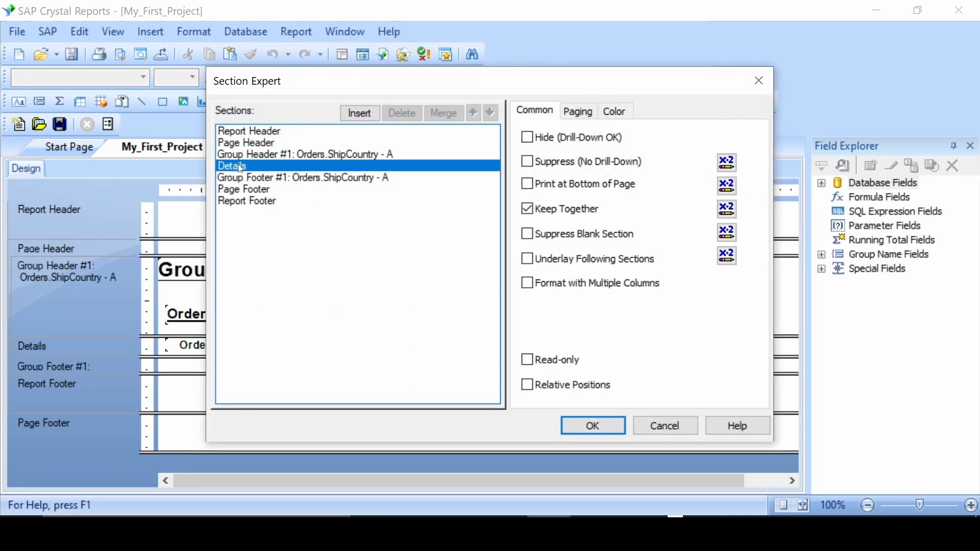
{"action": "left_click", "coordinate": [583, 113]}
{"action": "left_click", "coordinate": [607, 113]}
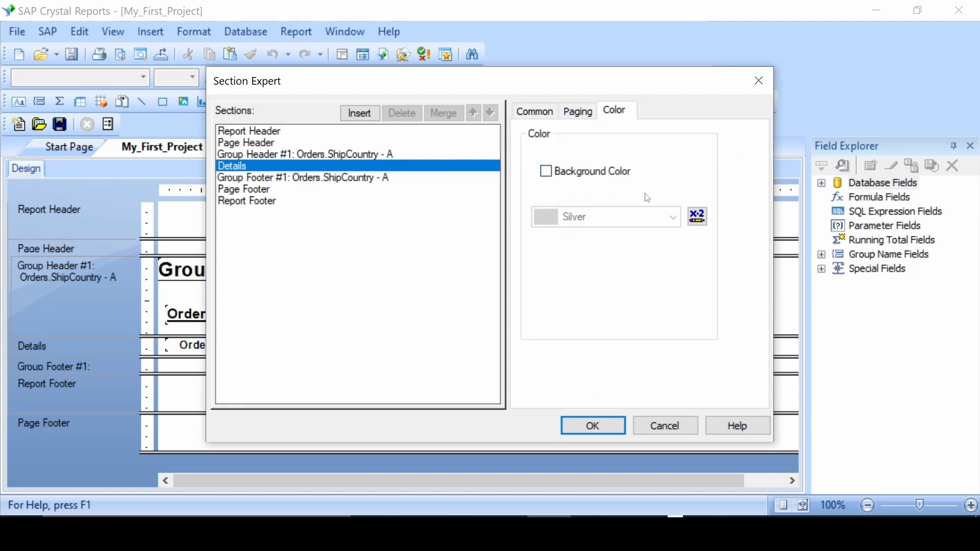
{"action": "left_click", "coordinate": [699, 217]}
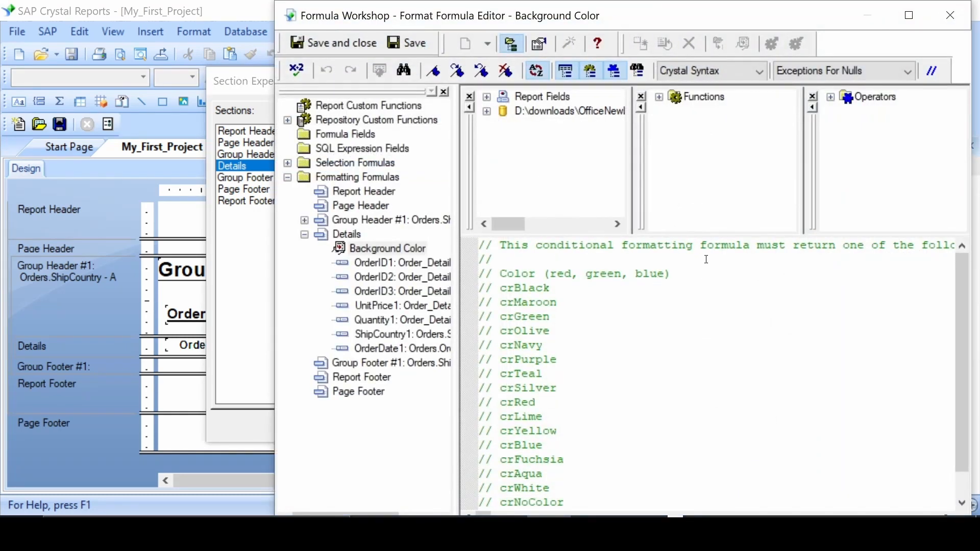
- Begin the Details background color formula below the color comments with the line "select RecordNumber mod 2"
{"action": "scroll", "coordinate": [561, 272], "scroll_direction": "down", "scroll_amount": 1}
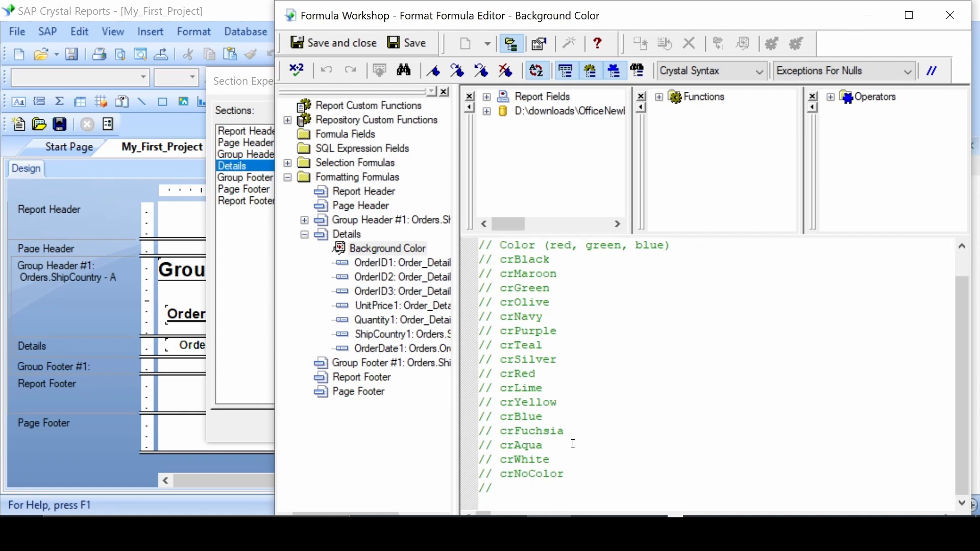
{"action": "scroll", "coordinate": [539, 312], "scroll_direction": "up", "scroll_amount": 1}
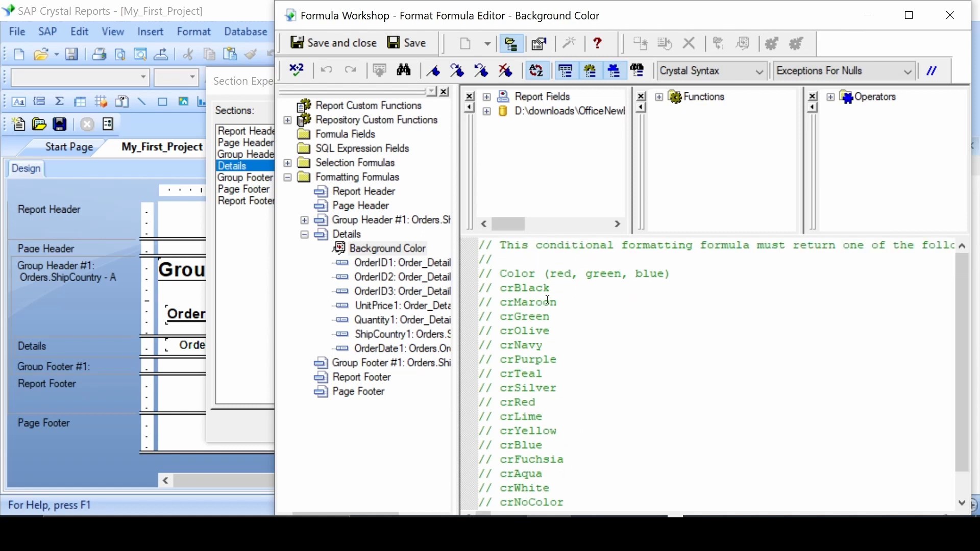
{"action": "scroll", "coordinate": [556, 317], "scroll_direction": "down", "scroll_amount": 1}
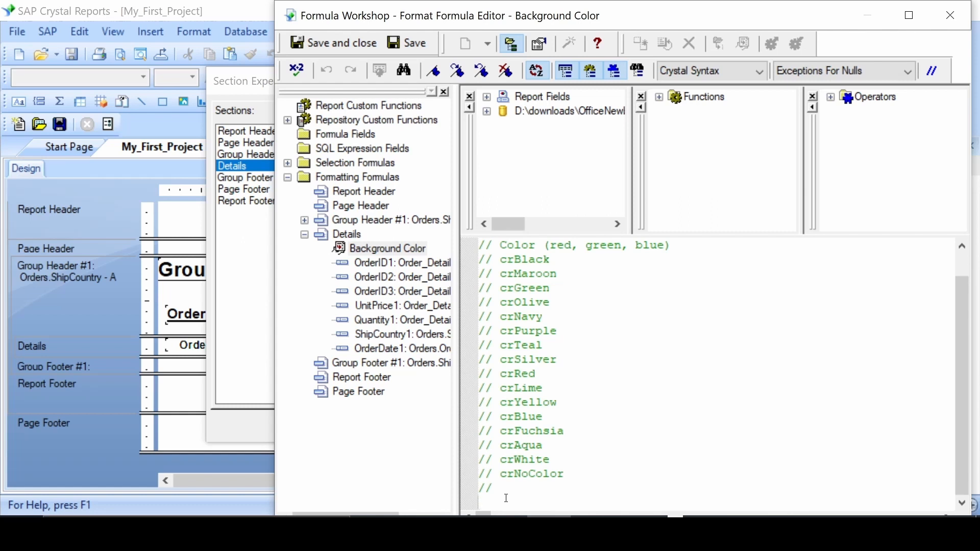
{"action": "key", "text": "Return"}
{"action": "key", "text": "Return"}
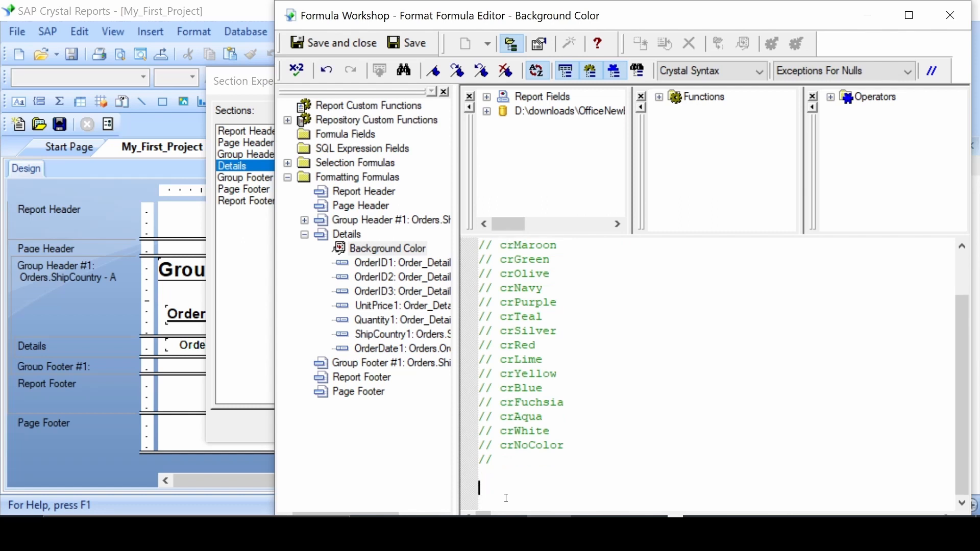
{"action": "type", "text": "select RecordNu"}
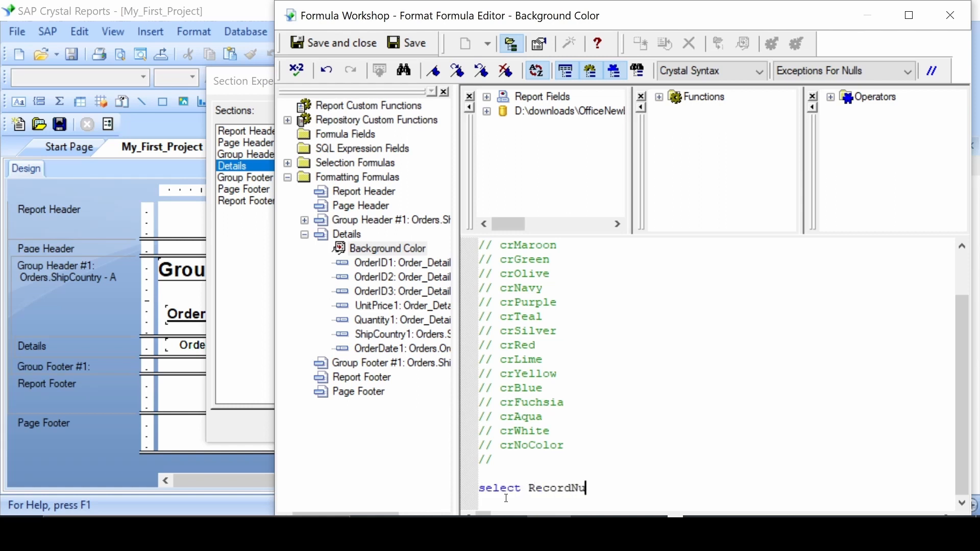
{"action": "type", "text": "mber mod 2"}
{"action": "key", "text": "Return"}
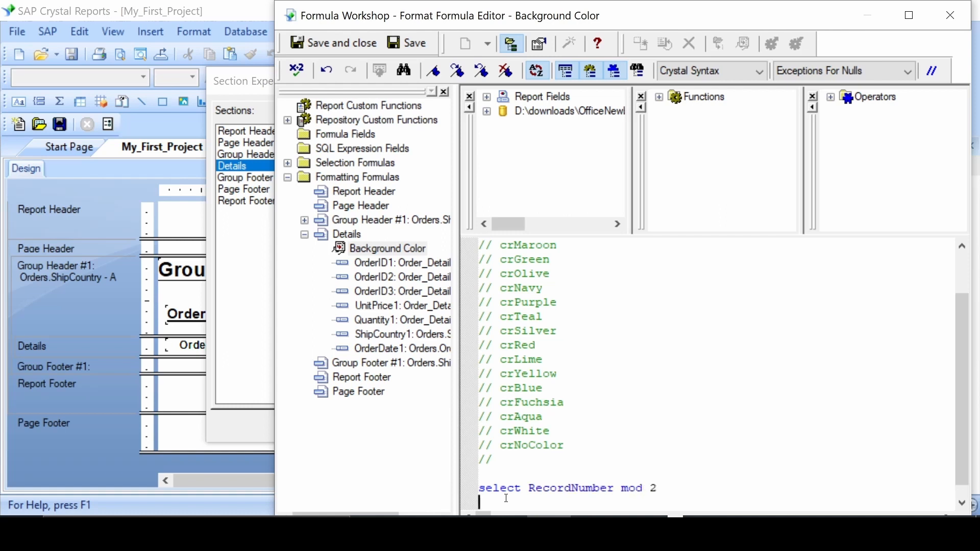
- Complete the formula with "case 0: crWhite" and "case 1: color(222,222,222)", then save it and accept the Section Expert settings
{"action": "type", "text": "case 0: crWhite"}
{"action": "key", "text": "Return"}
{"action": "type", "text": "case "}
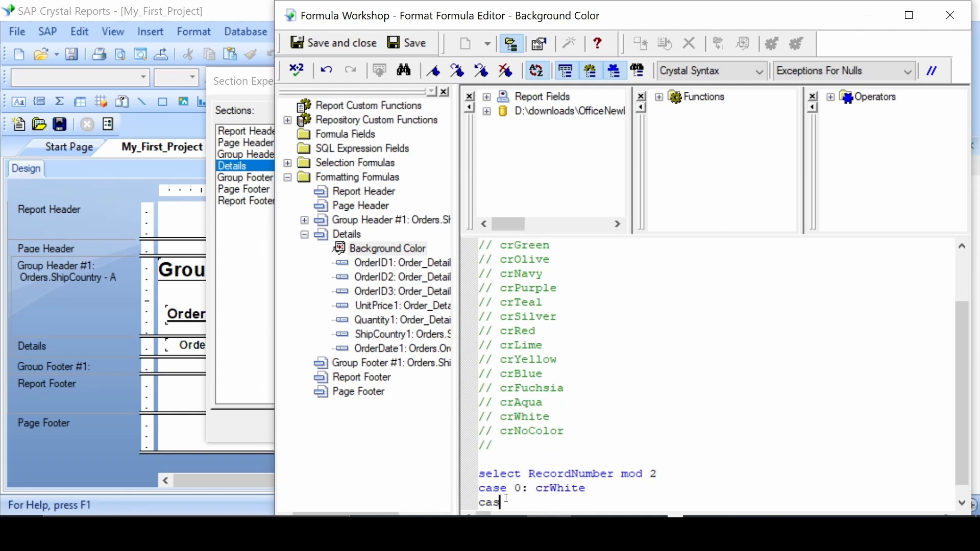
{"action": "type", "text": "1: color(222,22"}
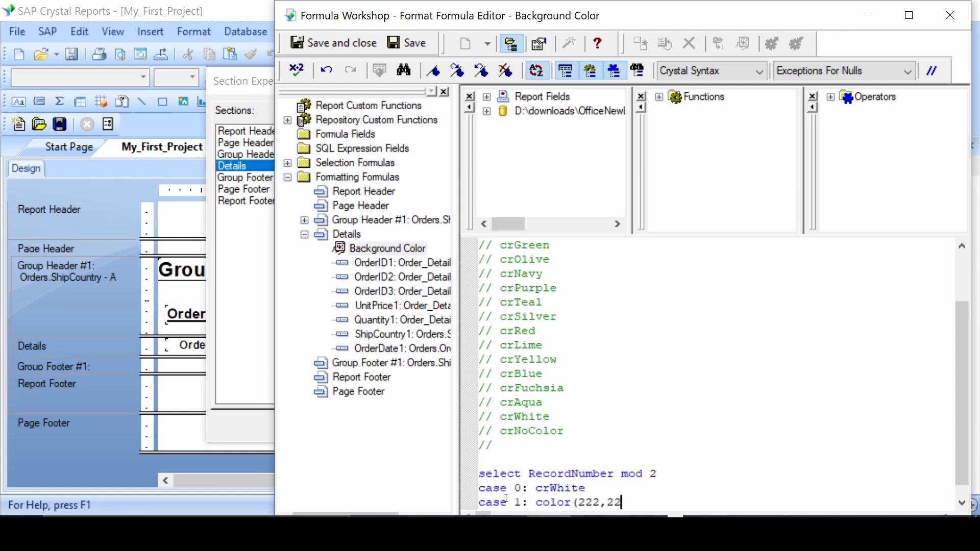
{"action": "type", "text": "2,222"}
{"action": "left_click", "coordinate": [323, 45]}
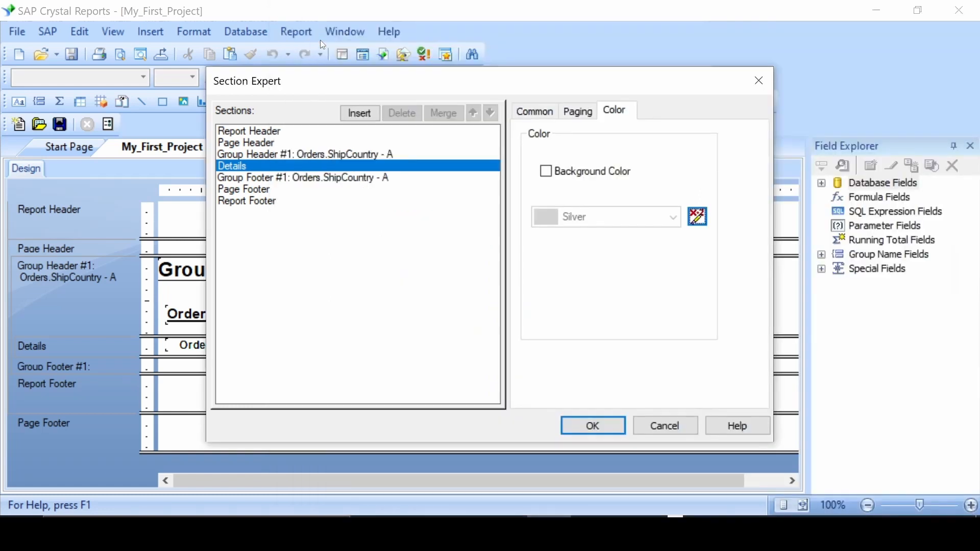
{"action": "left_click", "coordinate": [581, 423]}
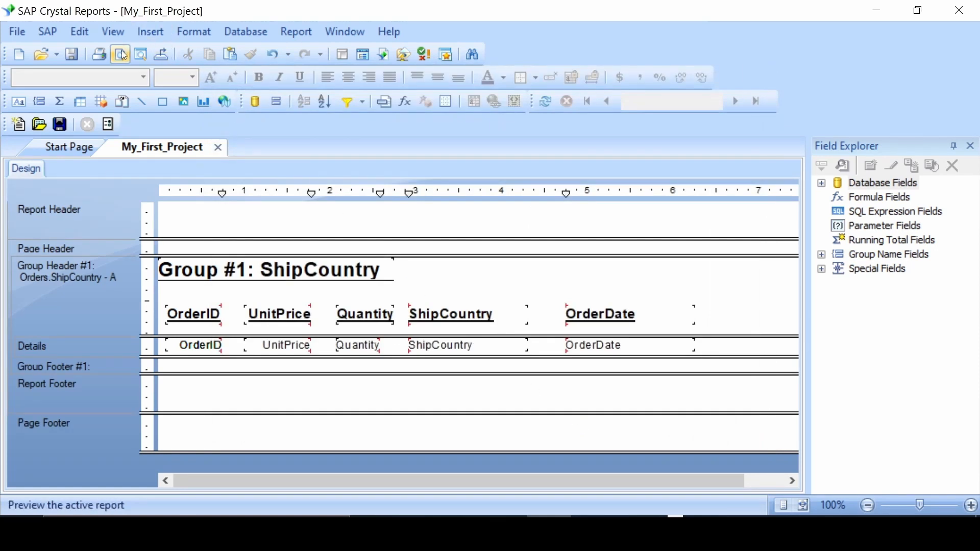
- Preview the report, examine the background colors of the Argentina detail rows, and close the preview
{"action": "left_click", "coordinate": [140, 53]}
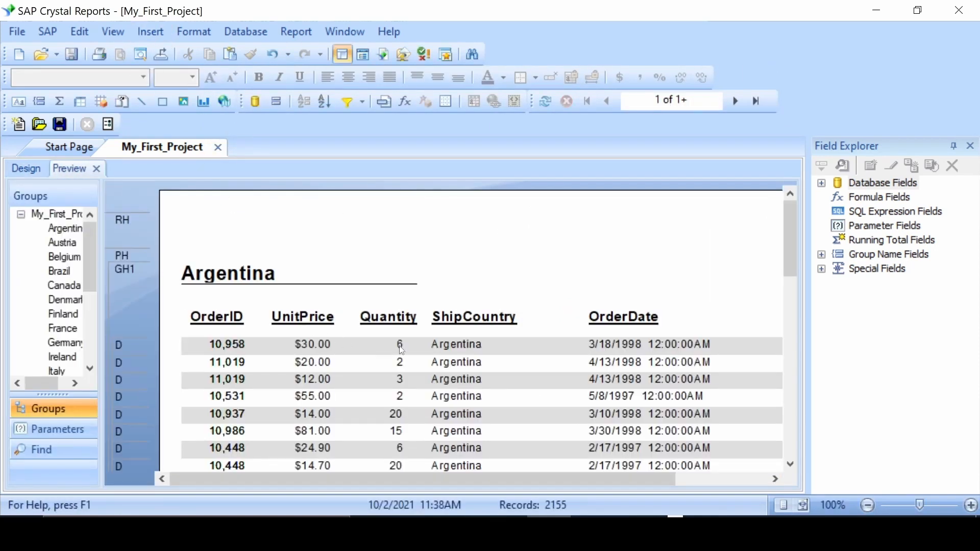
{"action": "scroll", "coordinate": [190, 293], "scroll_direction": "down", "scroll_amount": 2}
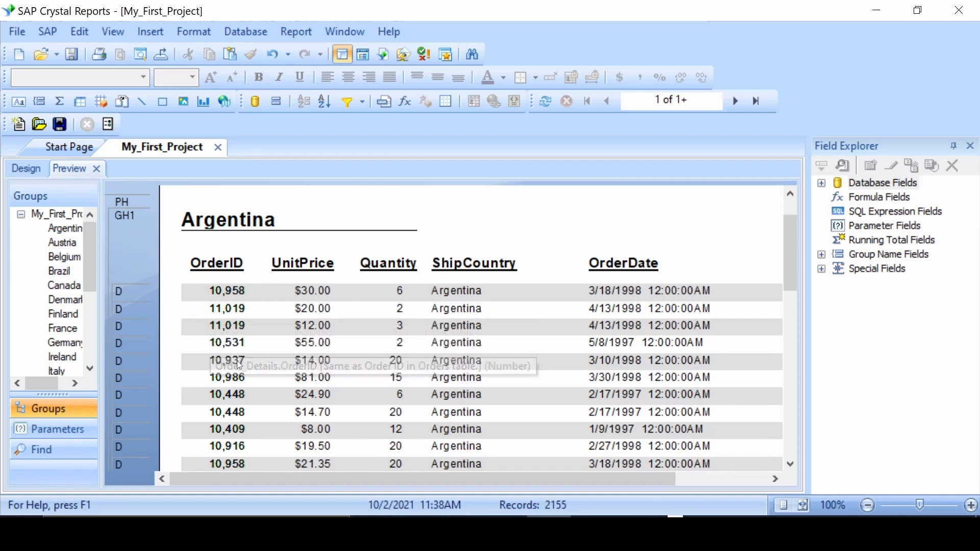
{"action": "scroll", "coordinate": [237, 361], "scroll_direction": "down", "scroll_amount": 2}
{"action": "scroll", "coordinate": [295, 327], "scroll_direction": "down", "scroll_amount": 20}
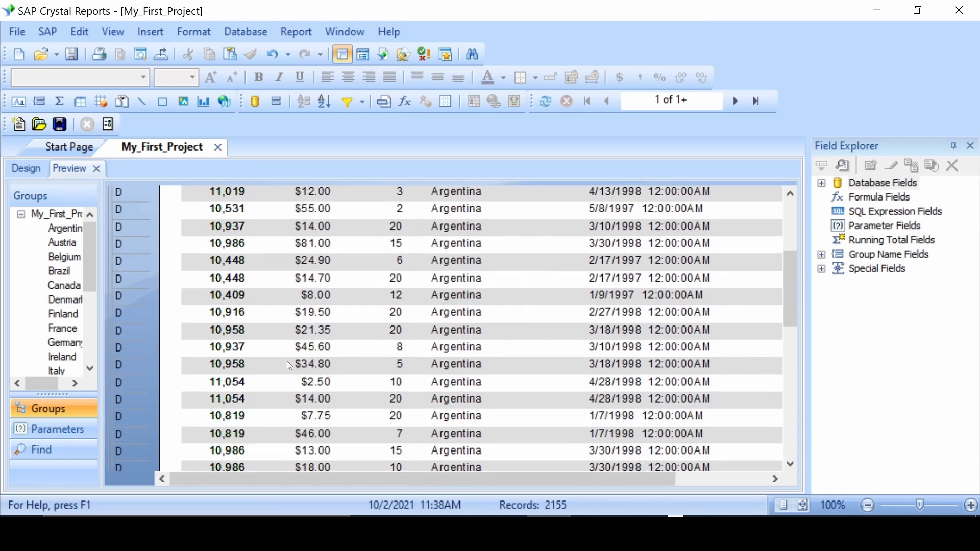
{"action": "scroll", "coordinate": [499, 373], "scroll_direction": "up", "scroll_amount": 15}
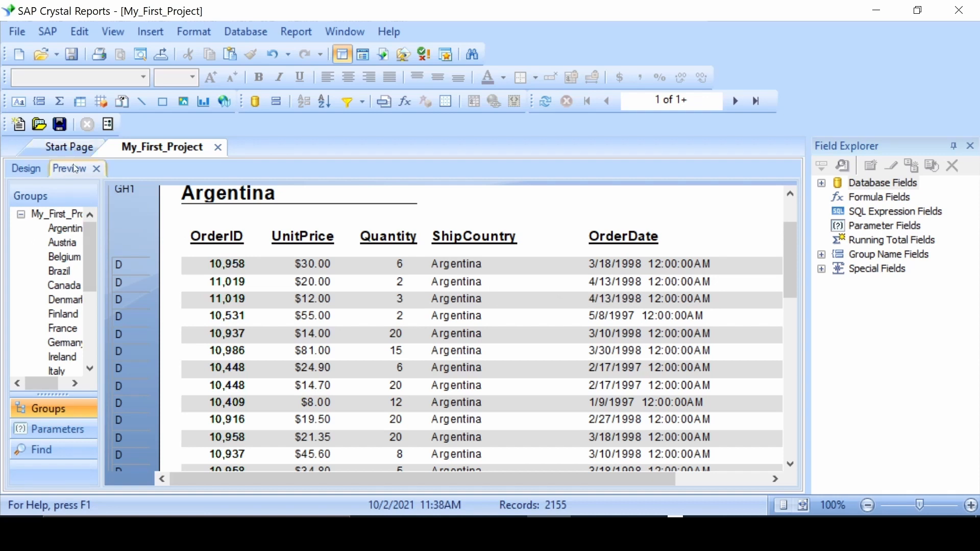
{"action": "left_click", "coordinate": [97, 169]}
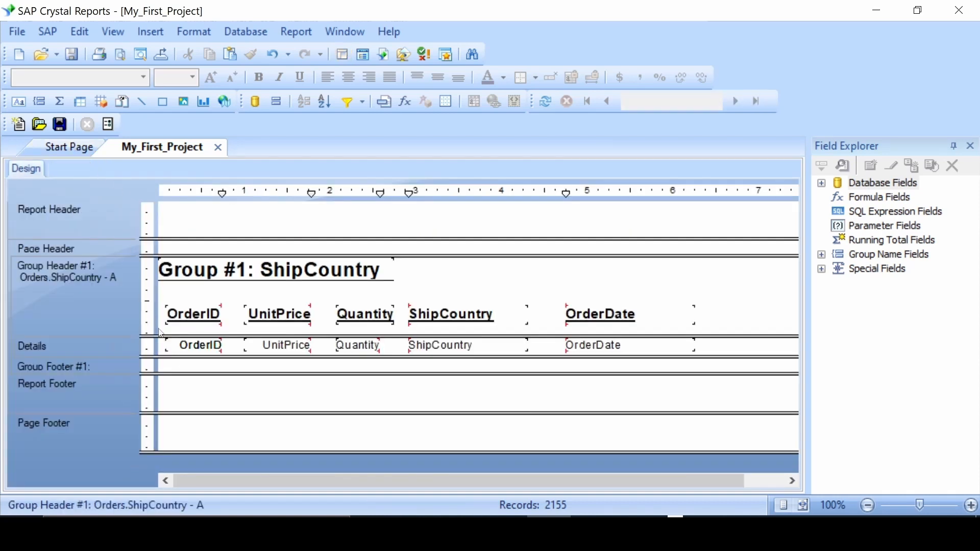
- Make the Details section slightly taller and check the row spacing in the report preview
{"action": "left_click_drag", "start_coordinate": [238, 356], "coordinate": [238, 361]}
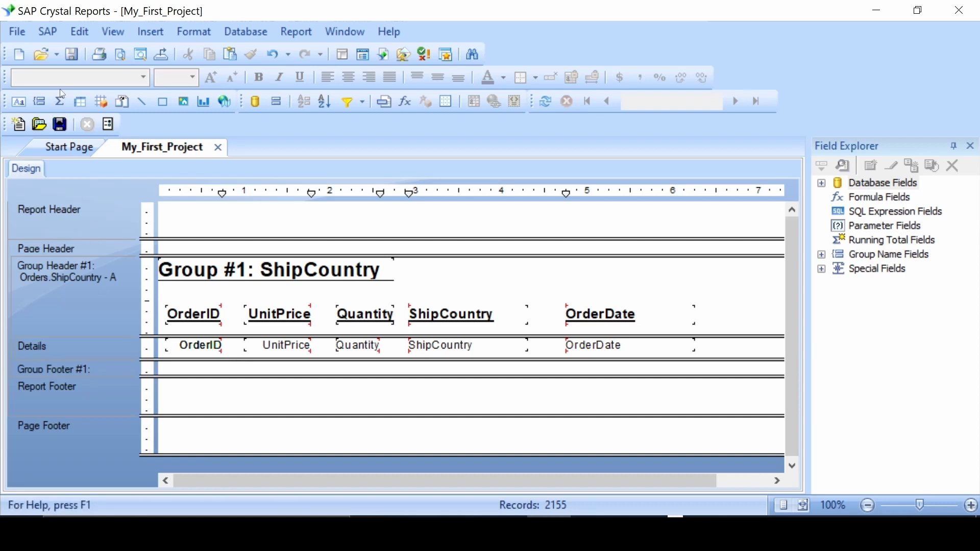
{"action": "left_click", "coordinate": [120, 54]}
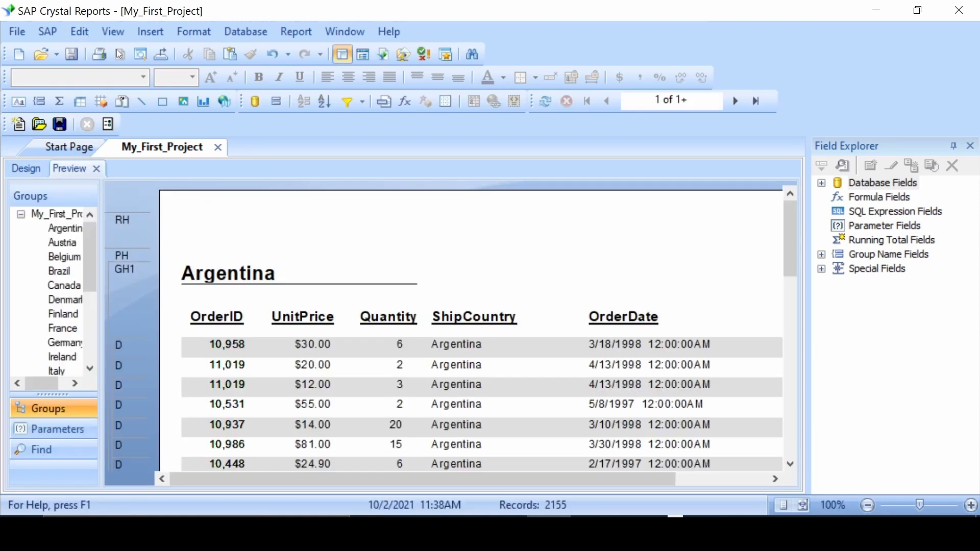
{"action": "scroll", "coordinate": [523, 256], "scroll_direction": "down", "scroll_amount": 6}
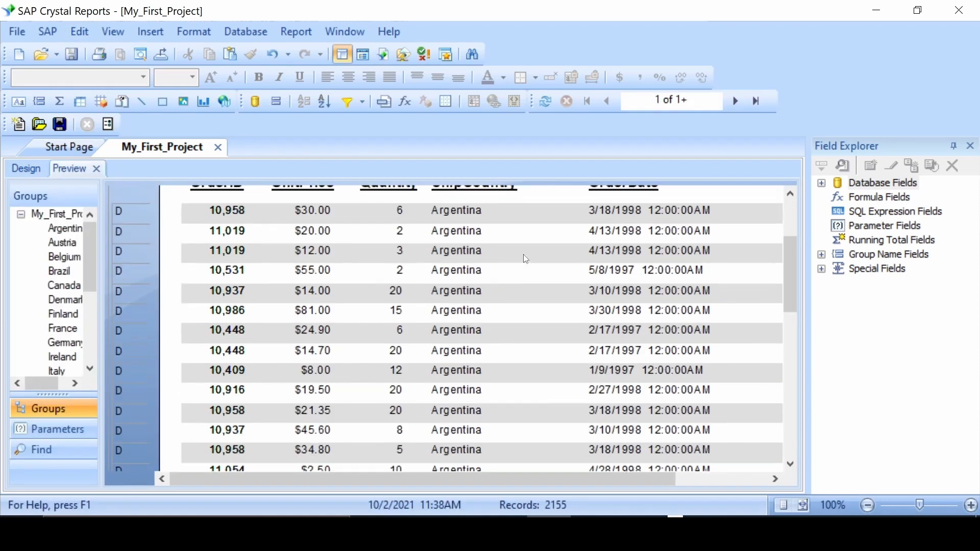
{"action": "scroll", "coordinate": [526, 259], "scroll_direction": "down", "scroll_amount": 12}
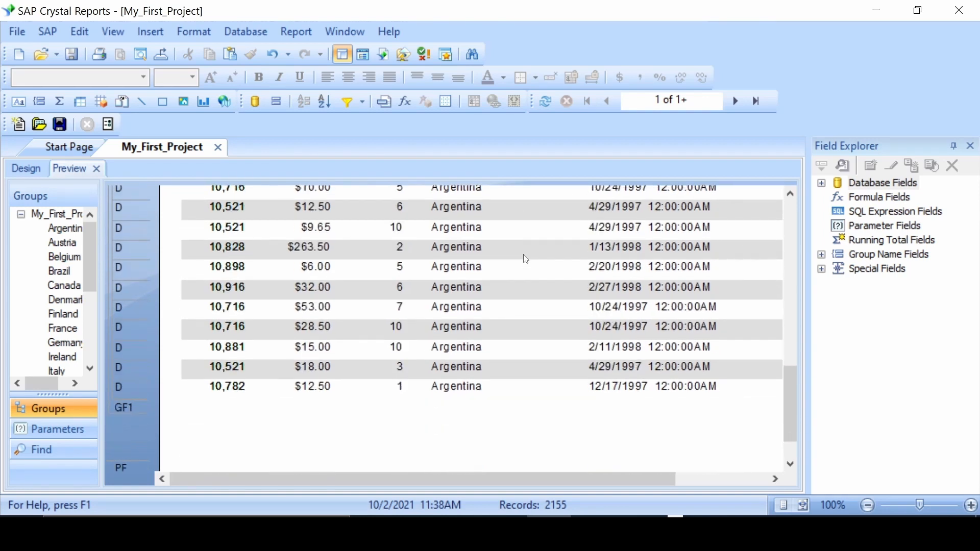
{"action": "scroll", "coordinate": [526, 259], "scroll_direction": "up", "scroll_amount": 18}
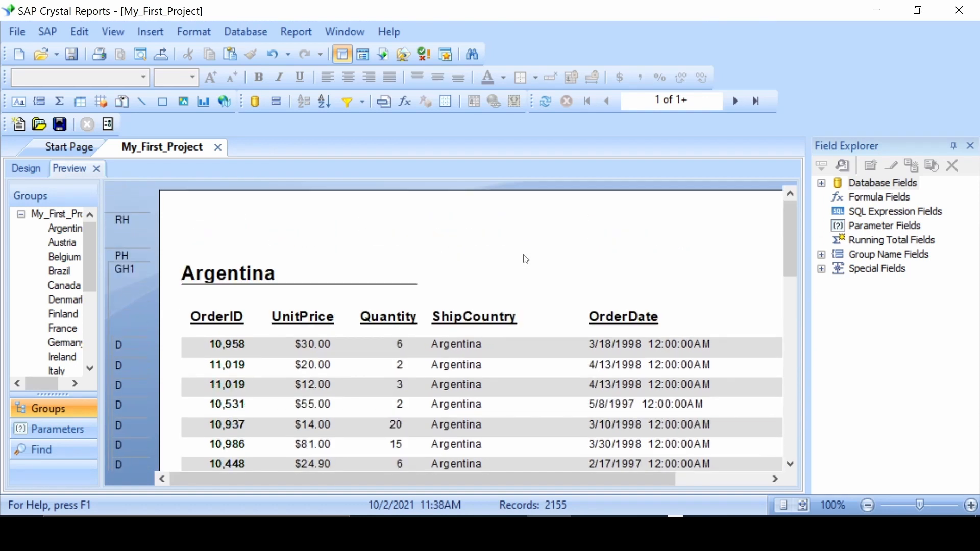
{"action": "left_click", "coordinate": [96, 169]}
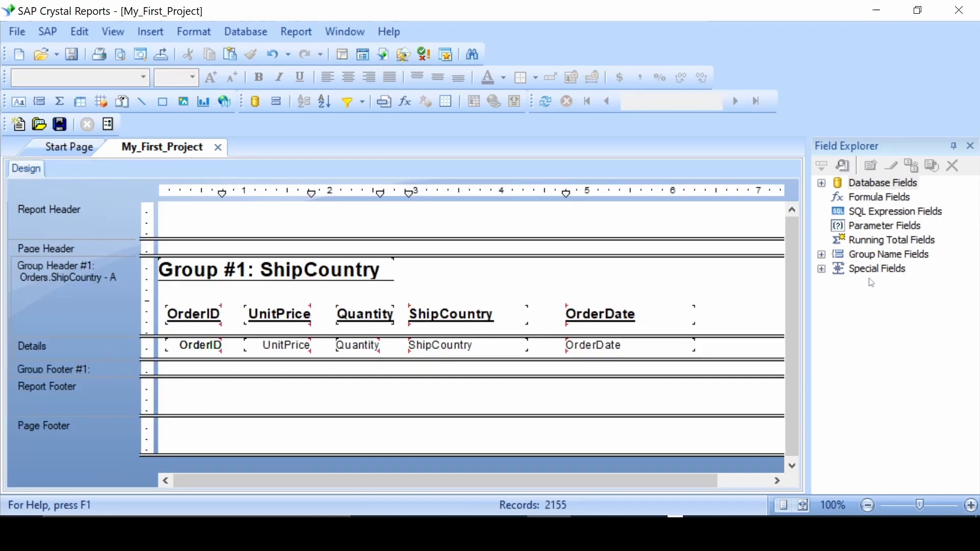
- Place the Page N of M special field near the middle of the Page Footer and narrow it to a width of 1.00
{"action": "left_click", "coordinate": [822, 270]}
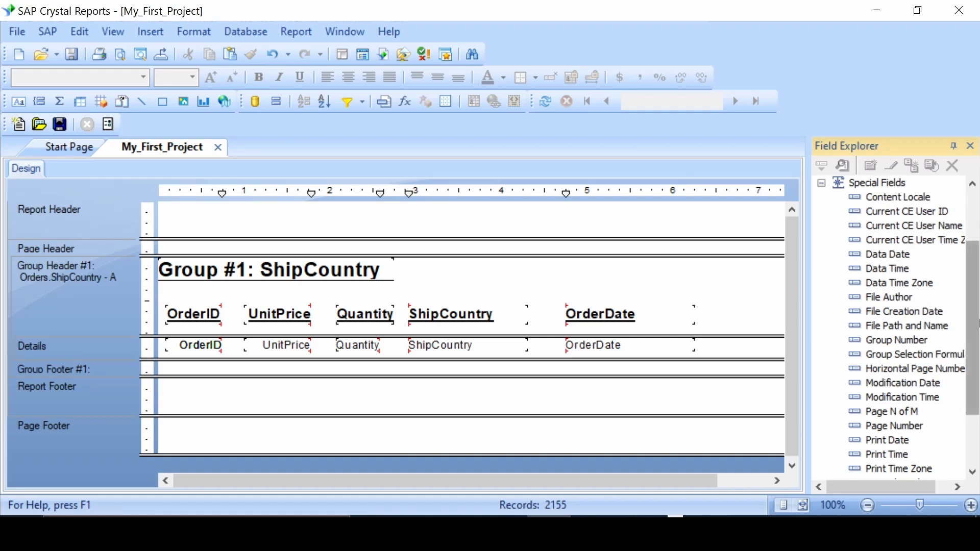
{"action": "scroll", "coordinate": [902, 349], "scroll_direction": "down", "scroll_amount": 2}
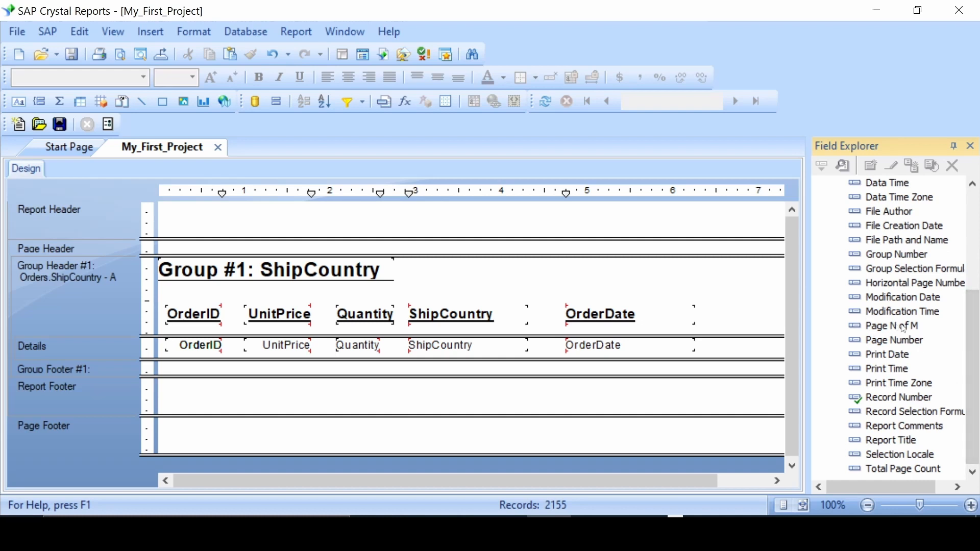
{"action": "left_click_drag", "start_coordinate": [910, 330], "coordinate": [398, 439]}
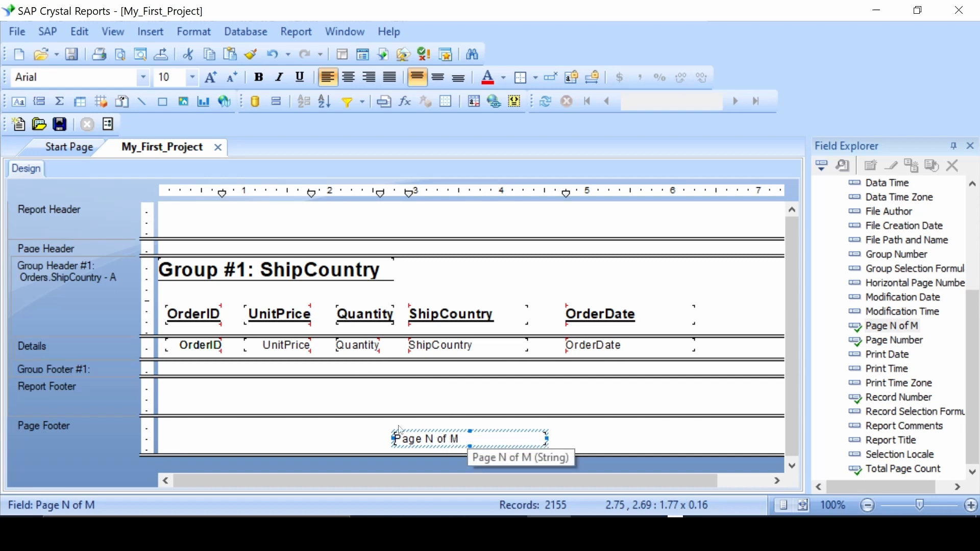
{"action": "left_click_drag", "start_coordinate": [548, 439], "coordinate": [480, 443]}
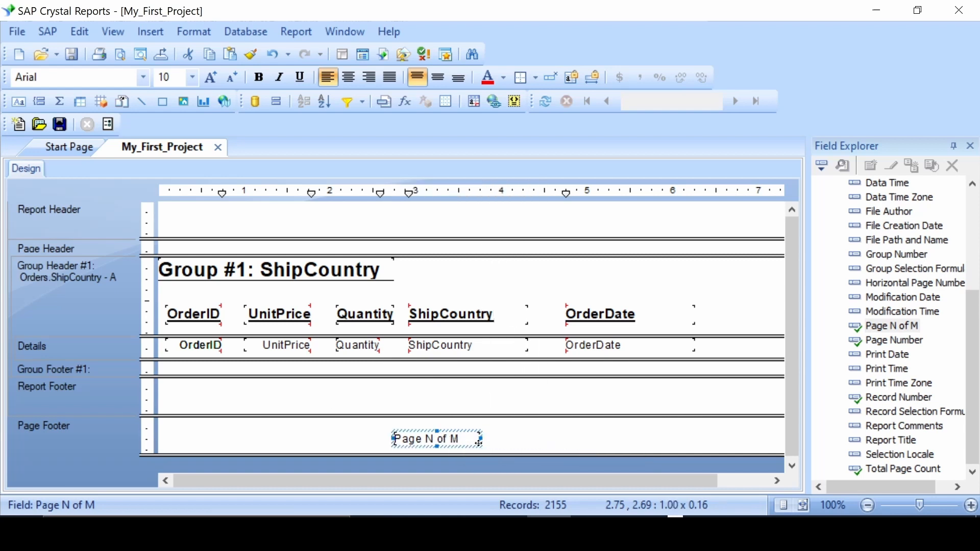
- Preview the report, examine the page numbering in the footer of the first page, and close the preview
{"action": "left_click", "coordinate": [120, 54]}
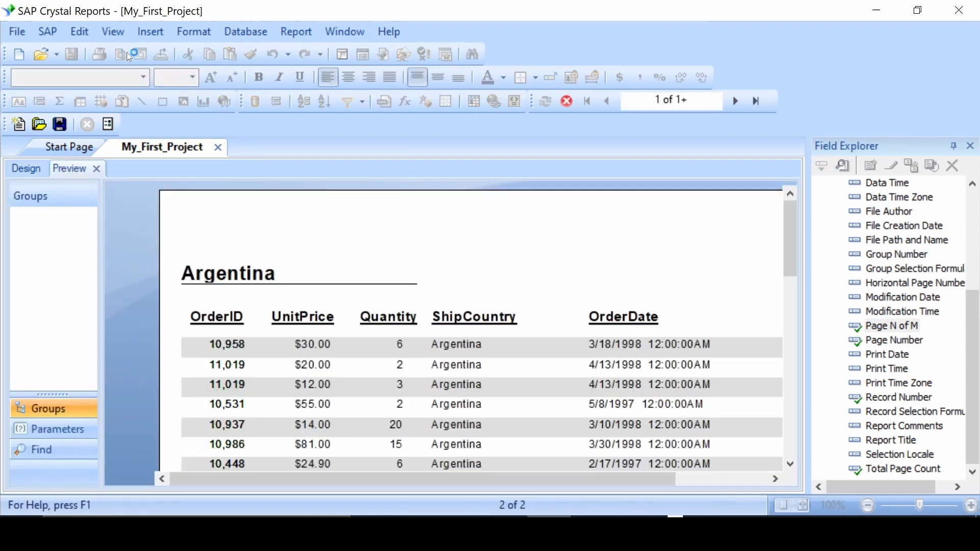
{"action": "scroll", "coordinate": [378, 334], "scroll_direction": "down", "scroll_amount": 10}
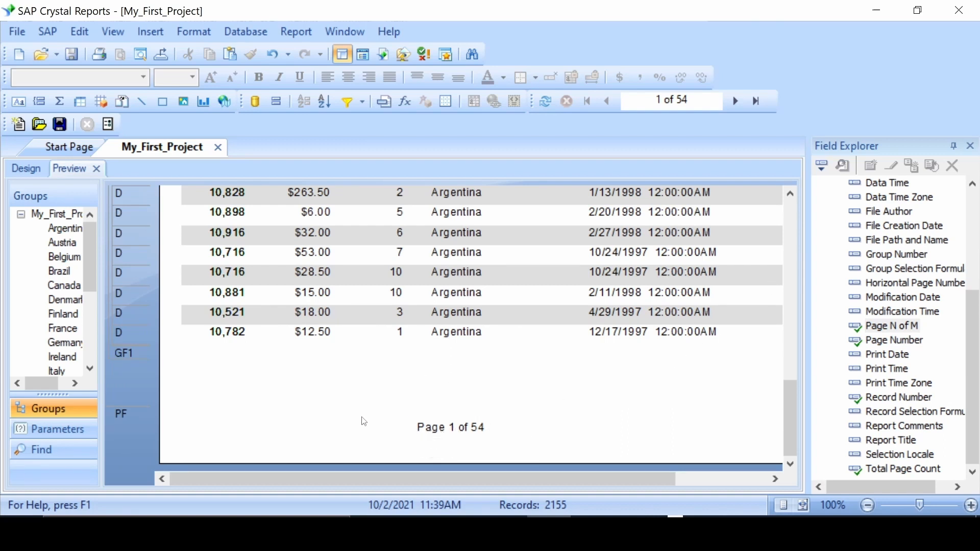
{"action": "scroll", "coordinate": [214, 373], "scroll_direction": "up", "scroll_amount": 3}
{"action": "scroll", "coordinate": [214, 373], "scroll_direction": "up", "scroll_amount": 2}
{"action": "scroll", "coordinate": [256, 353], "scroll_direction": "down", "scroll_amount": 5}
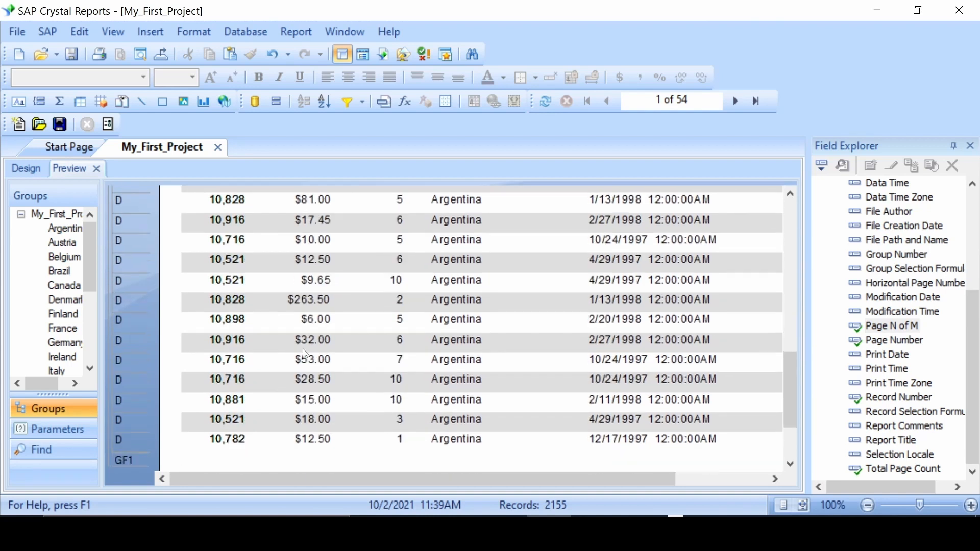
{"action": "scroll", "coordinate": [765, 437], "scroll_direction": "up", "scroll_amount": 3}
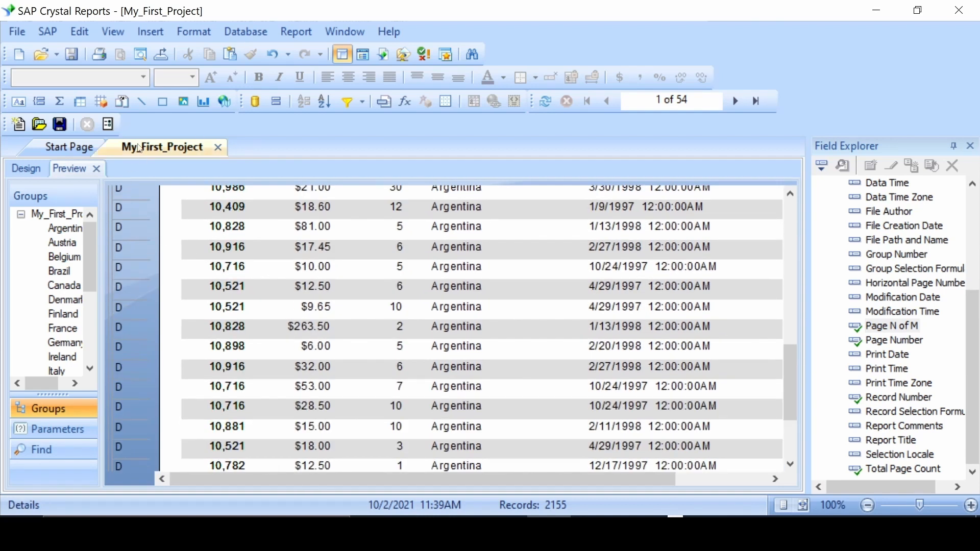
{"action": "left_click", "coordinate": [96, 169]}
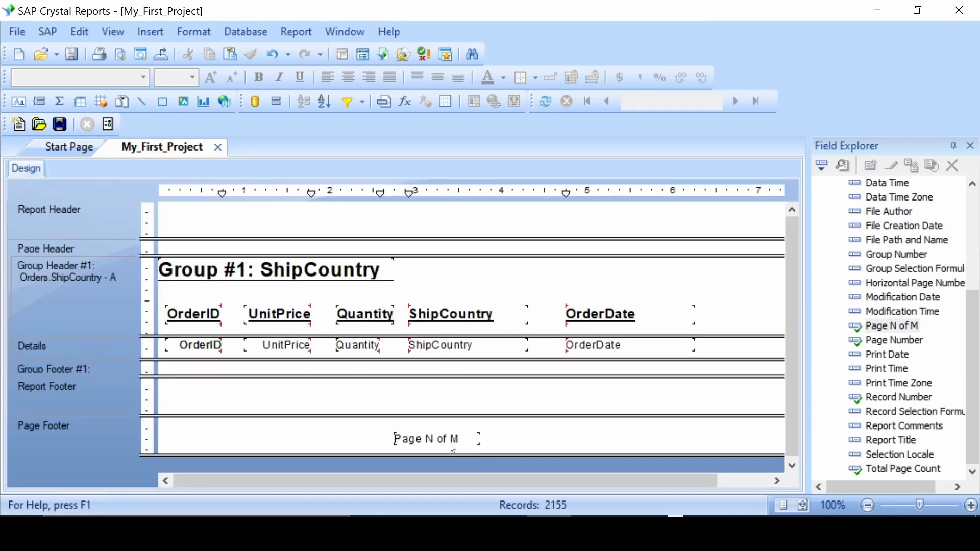
- Move the Page N of M field to the right end of the Page Footer, at about 6.83 horizontally
{"action": "left_click_drag", "start_coordinate": [439, 442], "coordinate": [741, 449]}
{"action": "left_click_drag", "start_coordinate": [581, 480], "coordinate": [674, 480]}
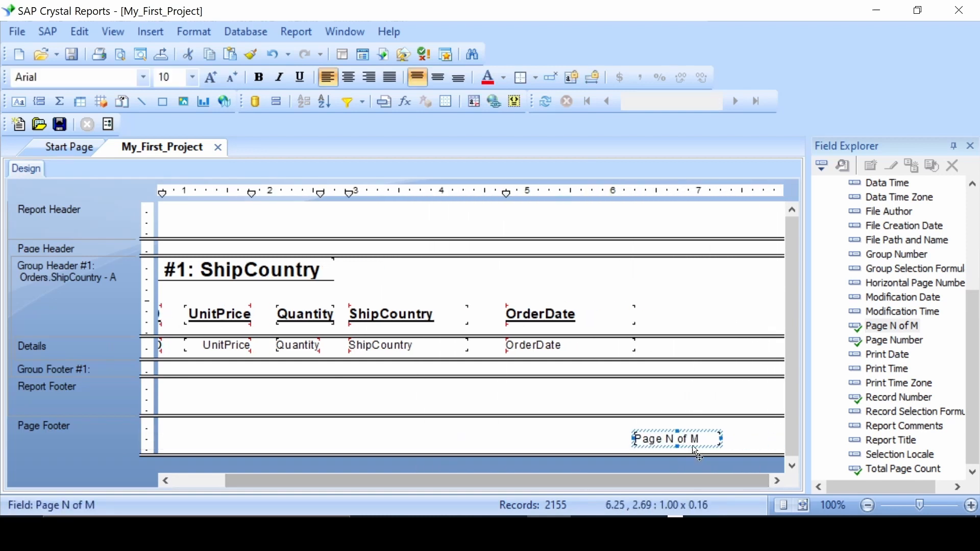
{"action": "left_click_drag", "start_coordinate": [693, 447], "coordinate": [731, 442]}
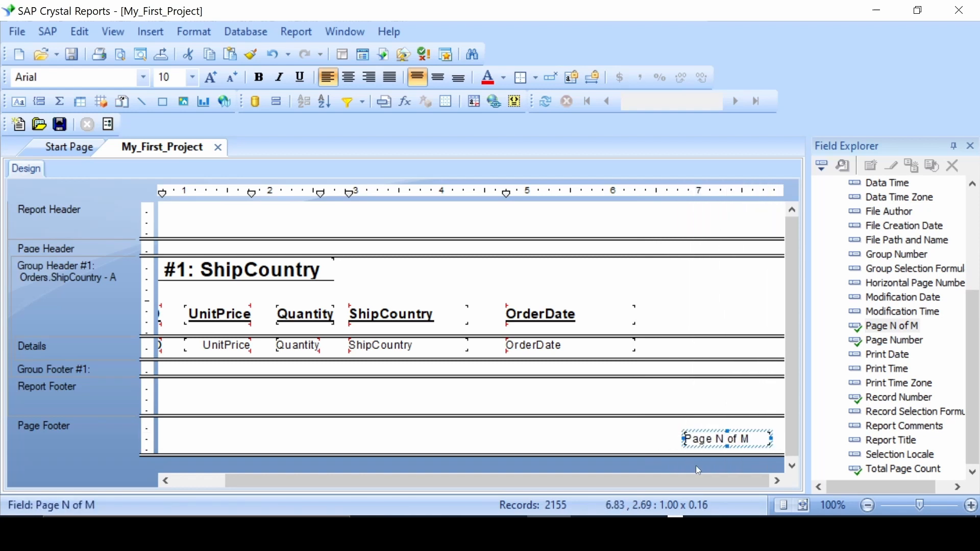
- Place the Print Date special field at the left end of the Page Footer, level with the page number field
{"action": "left_click_drag", "start_coordinate": [670, 480], "coordinate": [503, 493]}
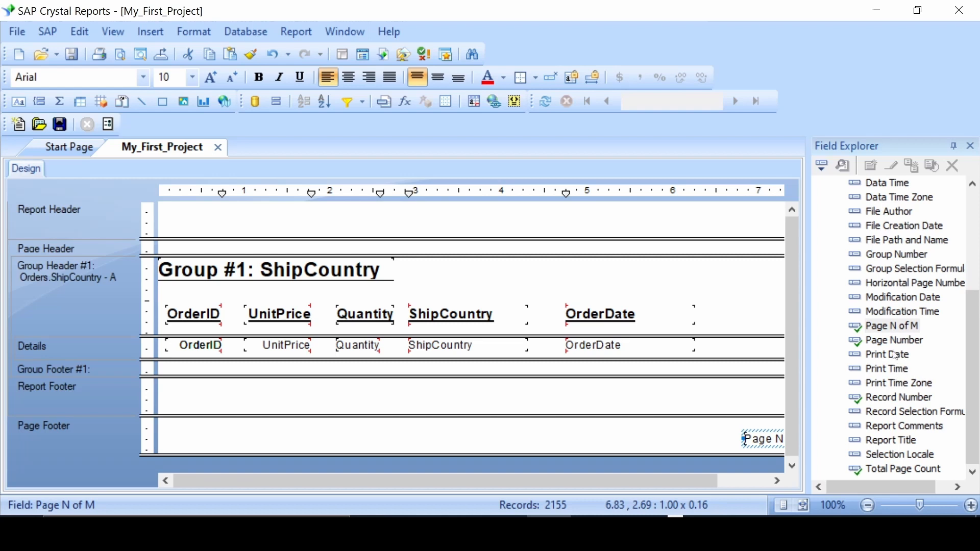
{"action": "left_click_drag", "start_coordinate": [897, 356], "coordinate": [170, 438]}
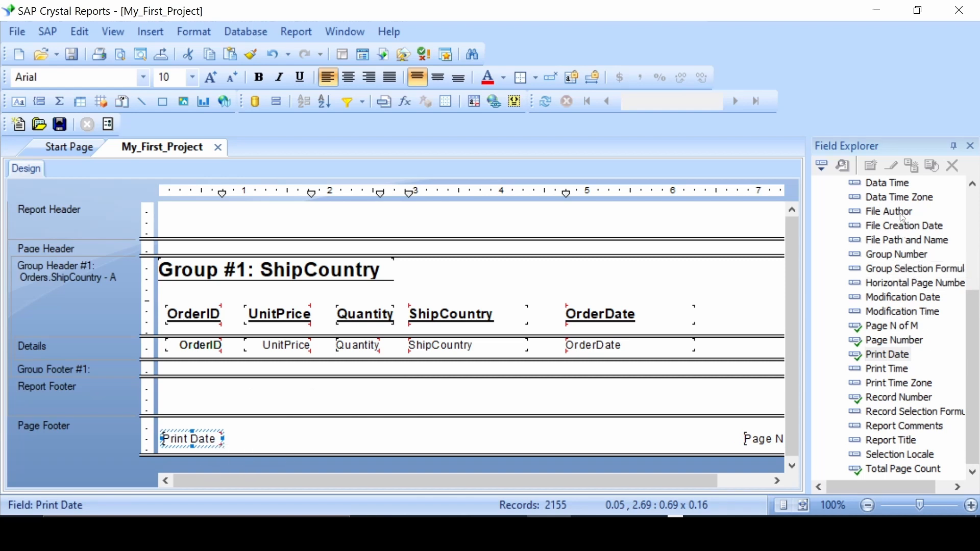
{"action": "scroll", "coordinate": [908, 225], "scroll_direction": "up", "scroll_amount": 1}
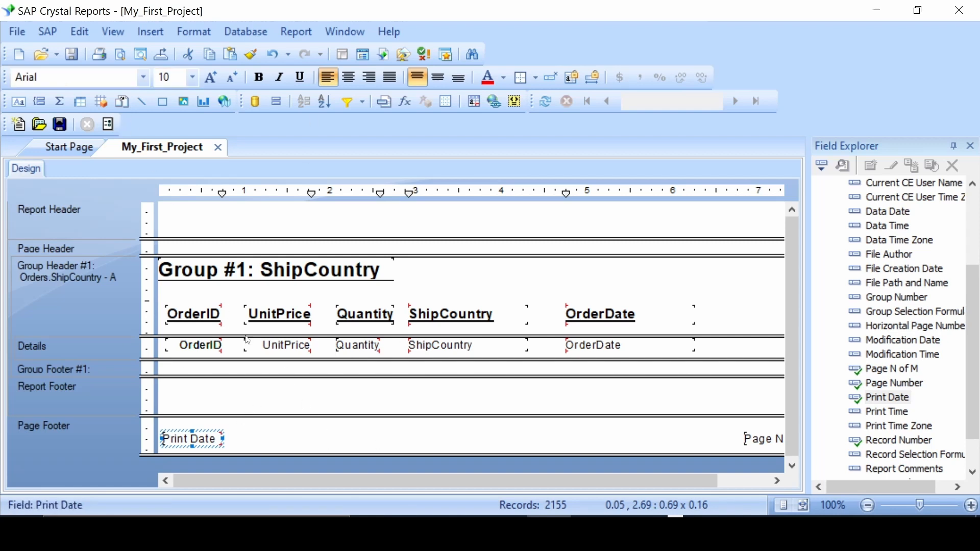
- Preview the report, examine the print date and page numbering in the first page's footer, and close the preview
{"action": "left_click", "coordinate": [120, 54]}
{"action": "scroll", "coordinate": [376, 268], "scroll_direction": "down", "scroll_amount": 10}
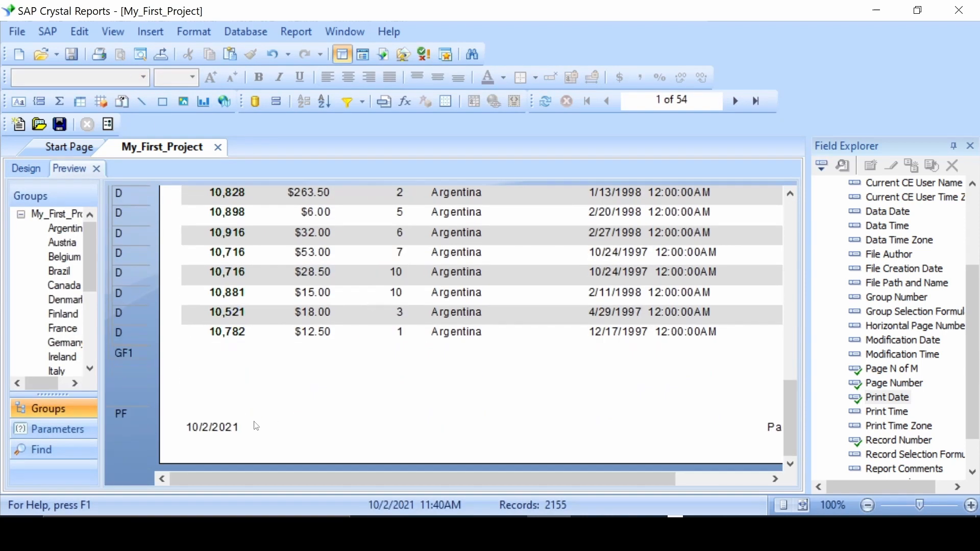
{"action": "left_click_drag", "start_coordinate": [226, 477], "coordinate": [341, 481]}
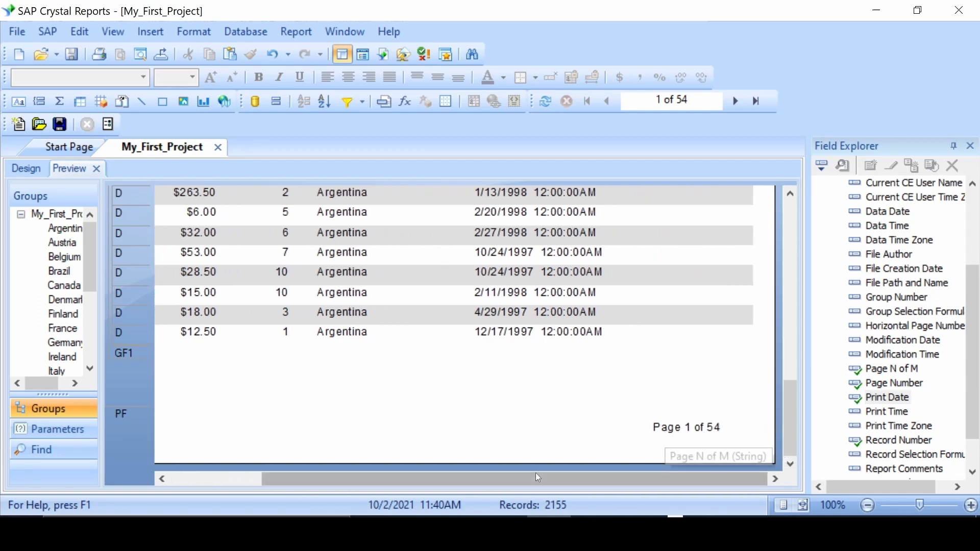
{"action": "left_click_drag", "start_coordinate": [535, 473], "coordinate": [443, 476]}
{"action": "scroll", "coordinate": [194, 337], "scroll_direction": "up", "scroll_amount": 10}
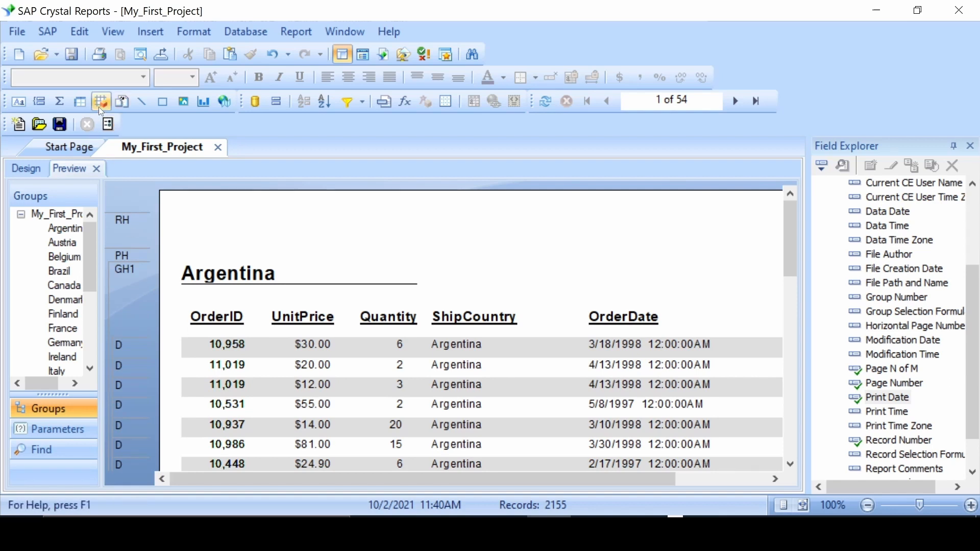
{"action": "left_click", "coordinate": [96, 169]}
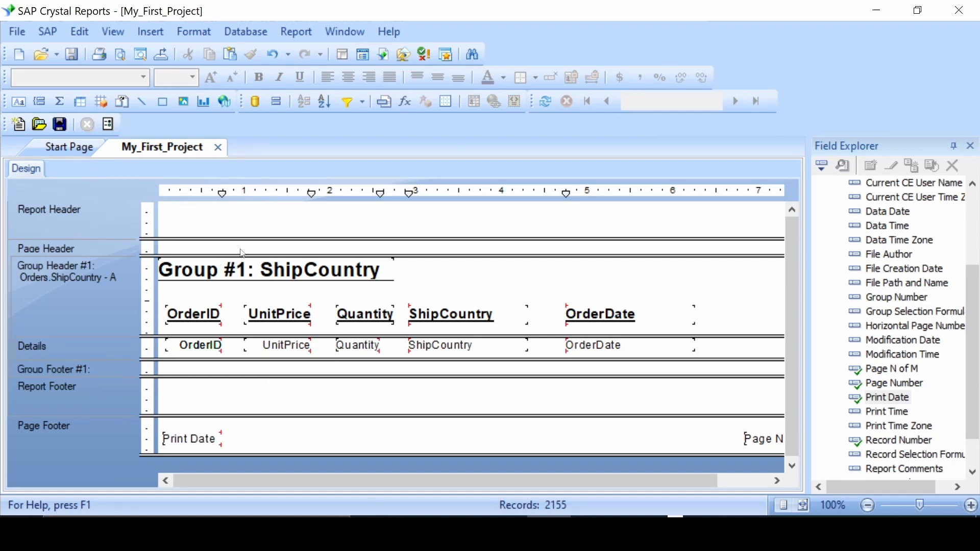
- Make the Report Header section slightly taller and insert a text object reading "Employee Report" in it
{"action": "left_click_drag", "start_coordinate": [206, 237], "coordinate": [205, 251]}
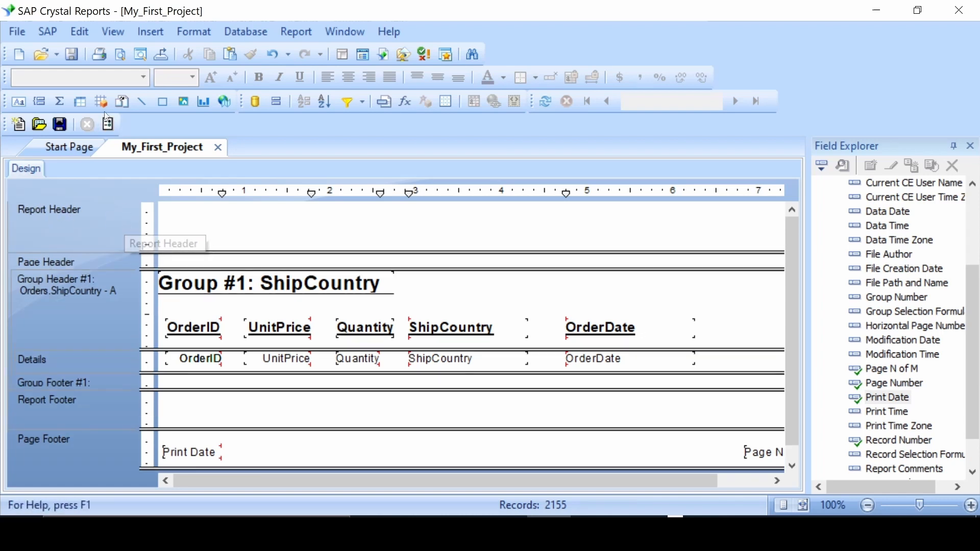
{"action": "left_click", "coordinate": [21, 105]}
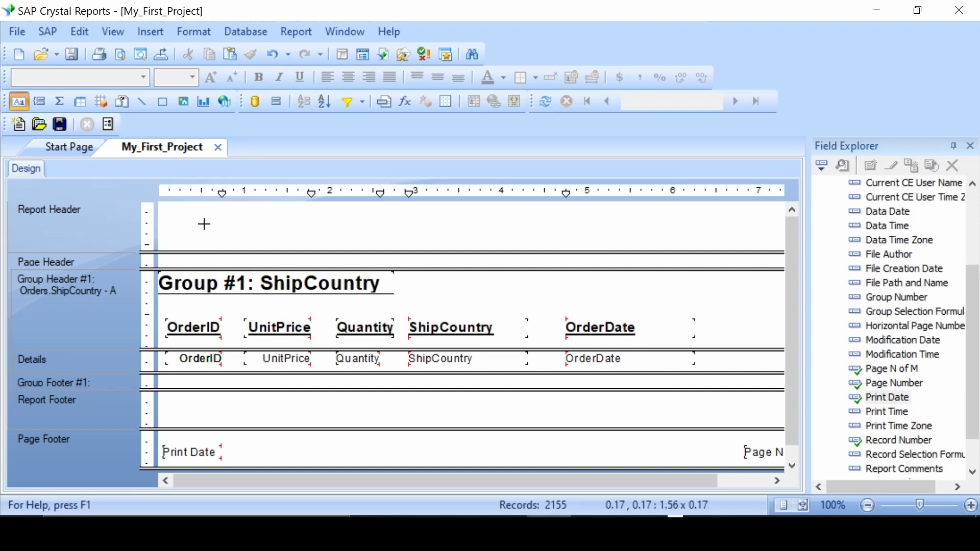
{"action": "left_click", "coordinate": [179, 214]}
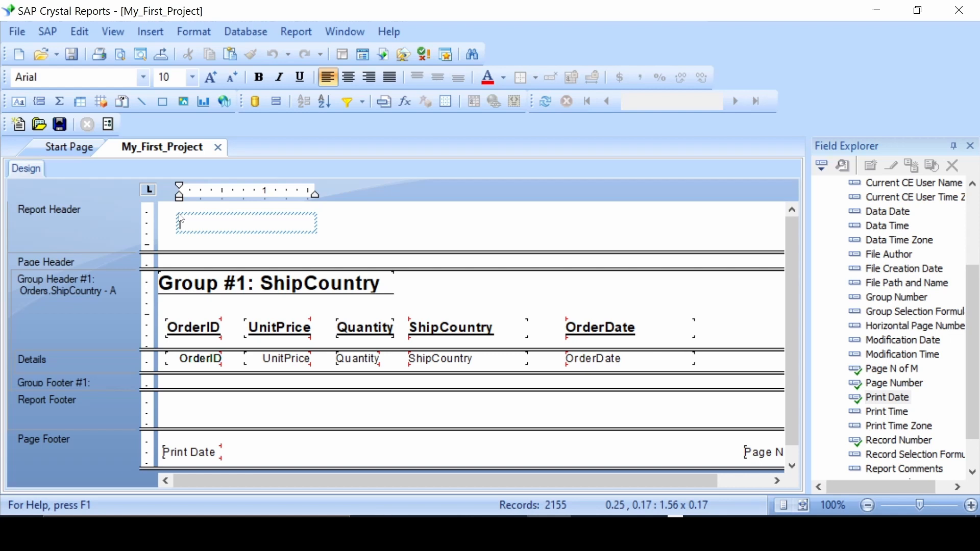
{"action": "type", "text": "Employee Report"}
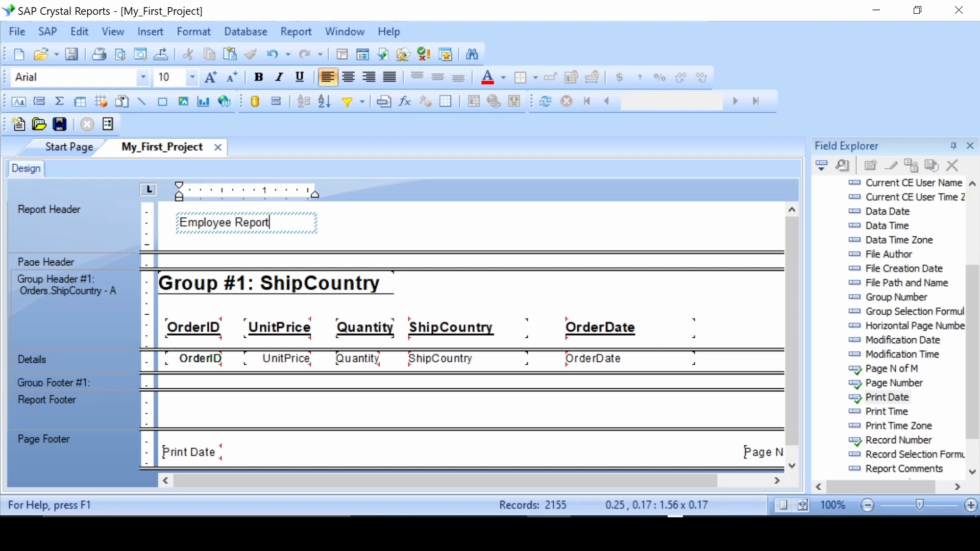
{"action": "left_click", "coordinate": [349, 221]}
- Set the font size of the Employee Report title text to 20
{"action": "left_click", "coordinate": [203, 223]}
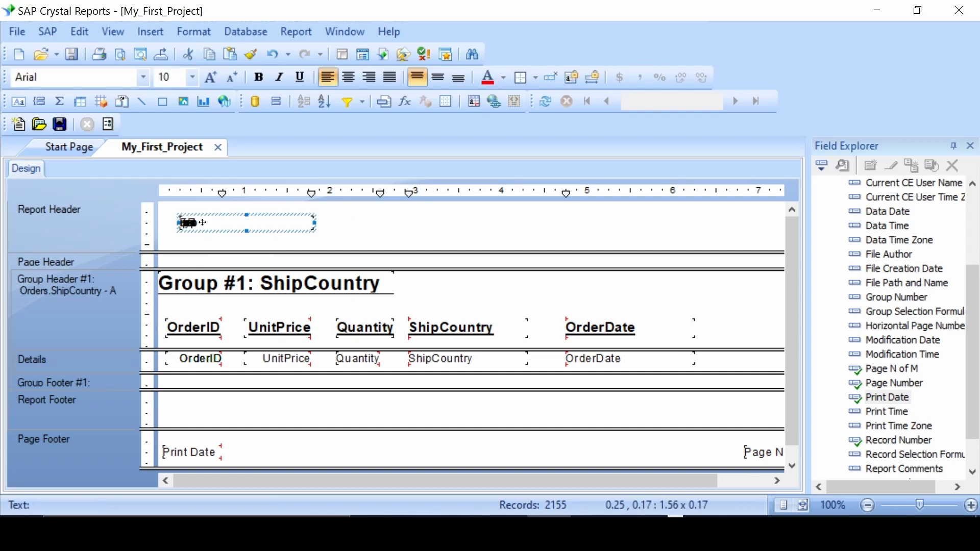
{"action": "left_click", "coordinate": [203, 223]}
{"action": "left_click_drag", "start_coordinate": [281, 223], "coordinate": [179, 222]}
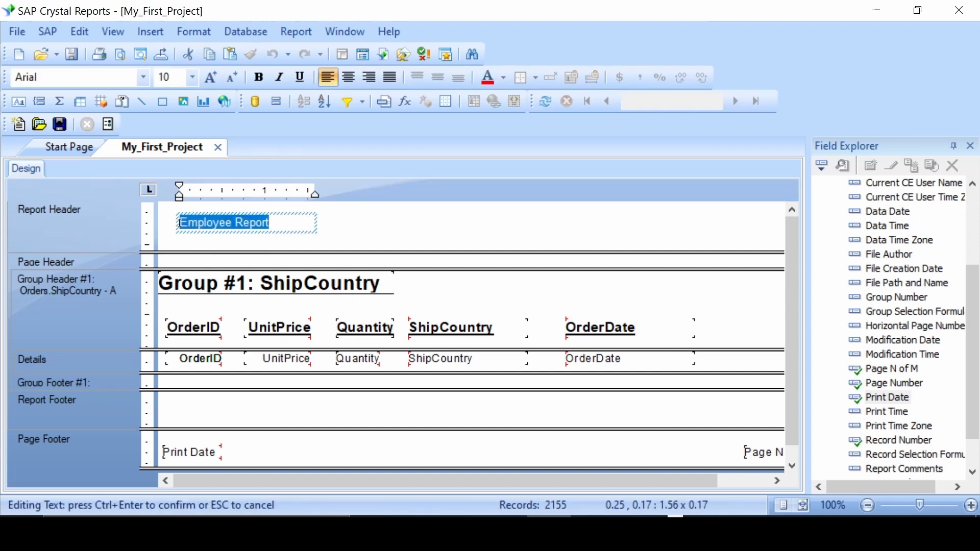
{"action": "left_click", "coordinate": [192, 77]}
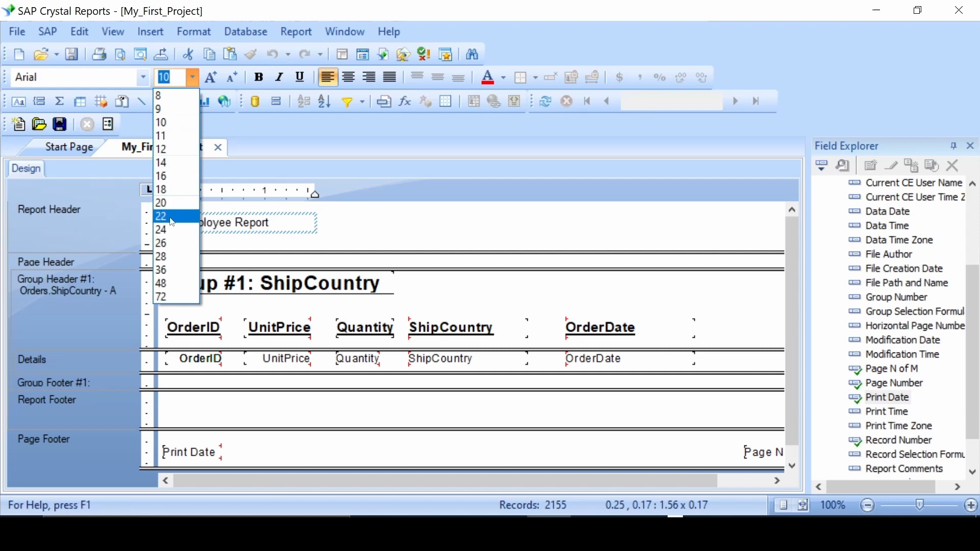
{"action": "left_click", "coordinate": [173, 203]}
{"action": "left_click", "coordinate": [377, 239]}
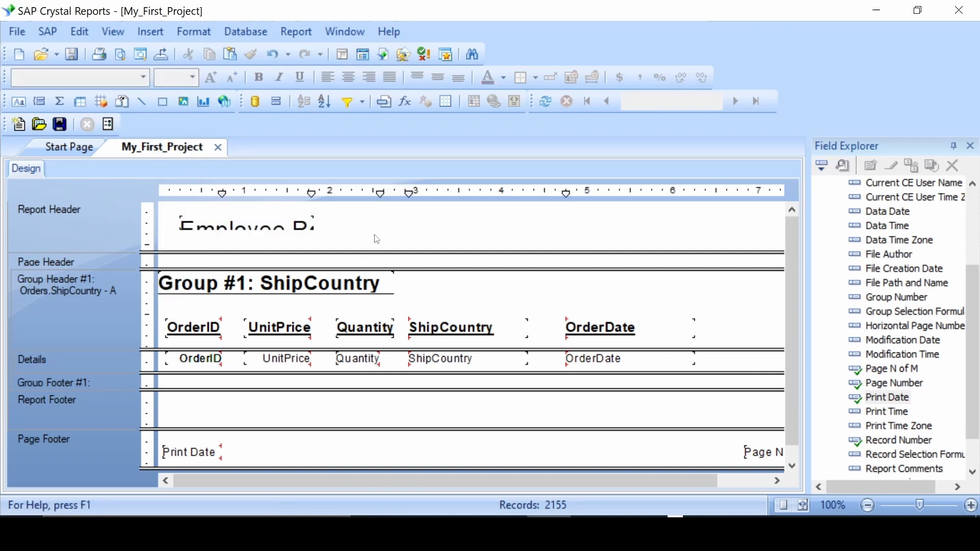
- Enlarge the title's text object to about 2.50 x 0.42 and position it at about 0.08, 0.08 in the Report Header
{"action": "left_click", "coordinate": [320, 225]}
{"action": "left_click_drag", "start_coordinate": [314, 223], "coordinate": [397, 223]}
{"action": "mouse_move", "coordinate": [288, 232]}
{"action": "left_mouse_down"}
{"action": "mouse_move", "coordinate": [289, 250]}
{"action": "mouse_move", "coordinate": [295, 240]}
{"action": "mouse_move", "coordinate": [284, 222]}
{"action": "left_mouse_up"}
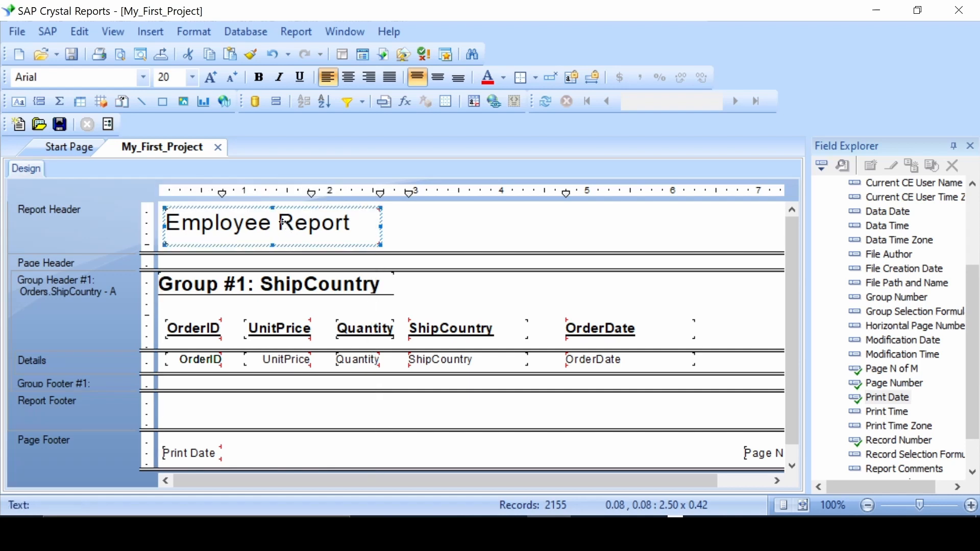
- Make the Employee Report title bold and italic with a font size of 24
{"action": "left_click", "coordinate": [259, 77]}
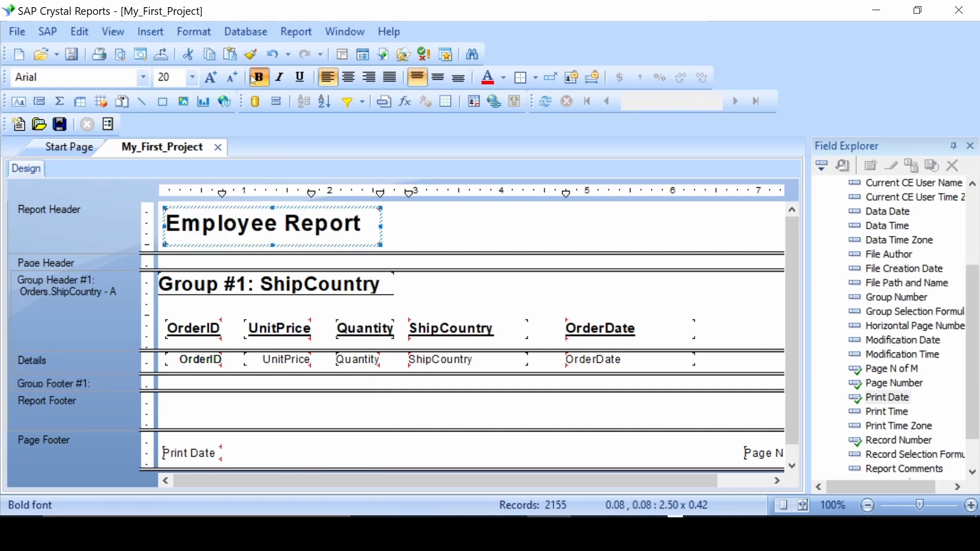
{"action": "left_click", "coordinate": [284, 80]}
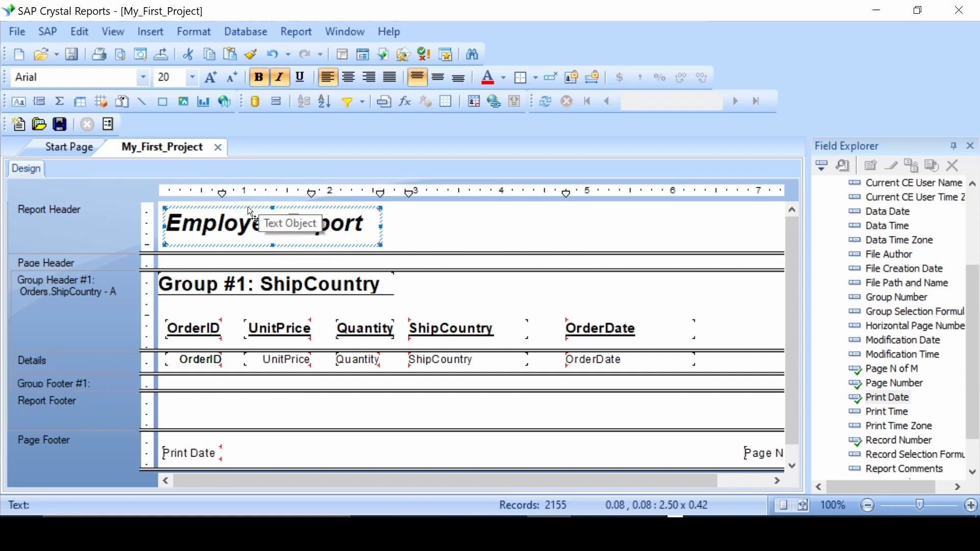
{"action": "left_click", "coordinate": [192, 77]}
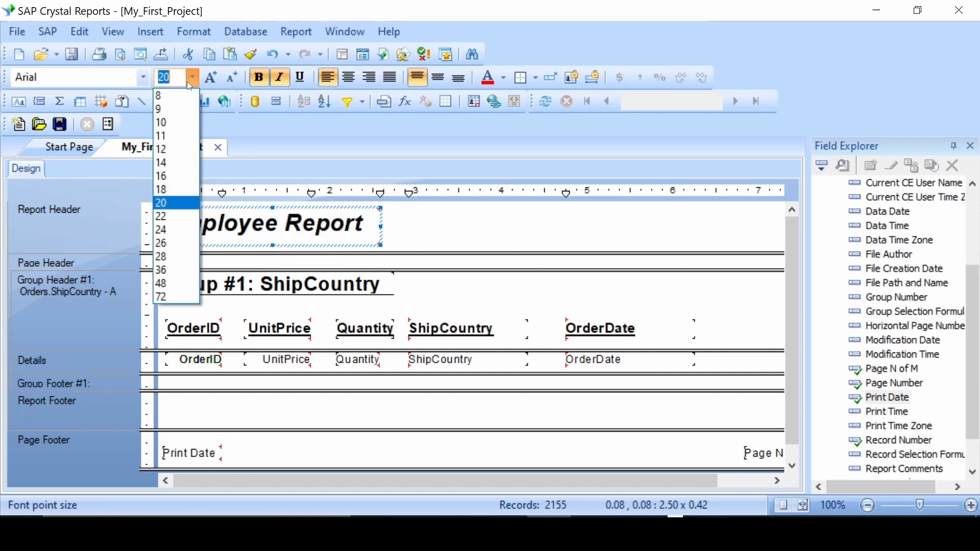
{"action": "left_click", "coordinate": [183, 237]}
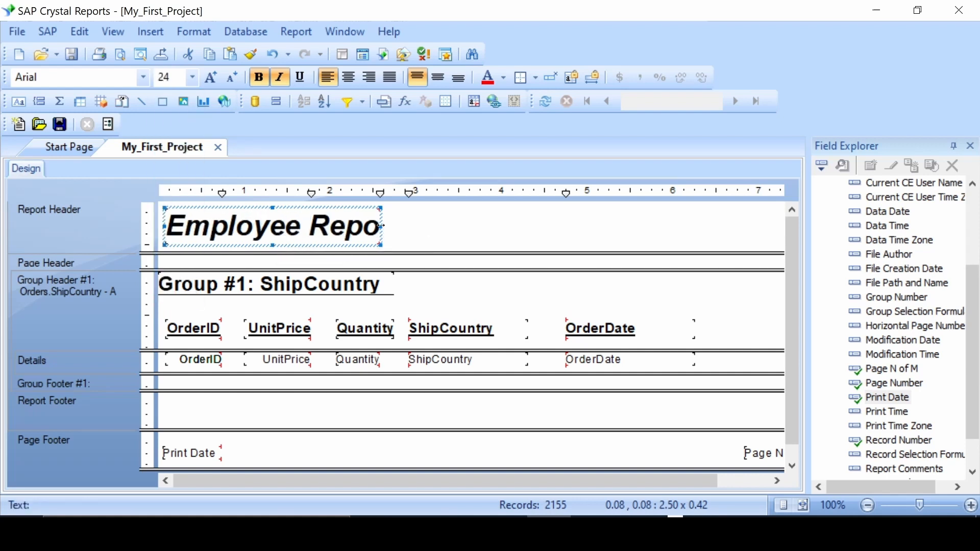
- Enlarge the title's text object to about 2.92 x 0.50 and make the Report Header section taller
{"action": "left_click_drag", "start_coordinate": [381, 225], "coordinate": [418, 226]}
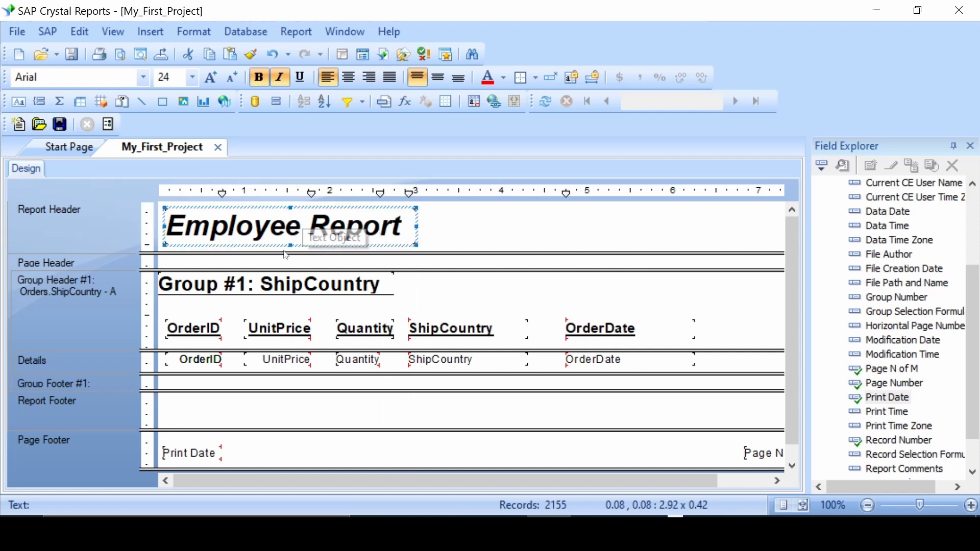
{"action": "left_click_drag", "start_coordinate": [287, 255], "coordinate": [286, 272]}
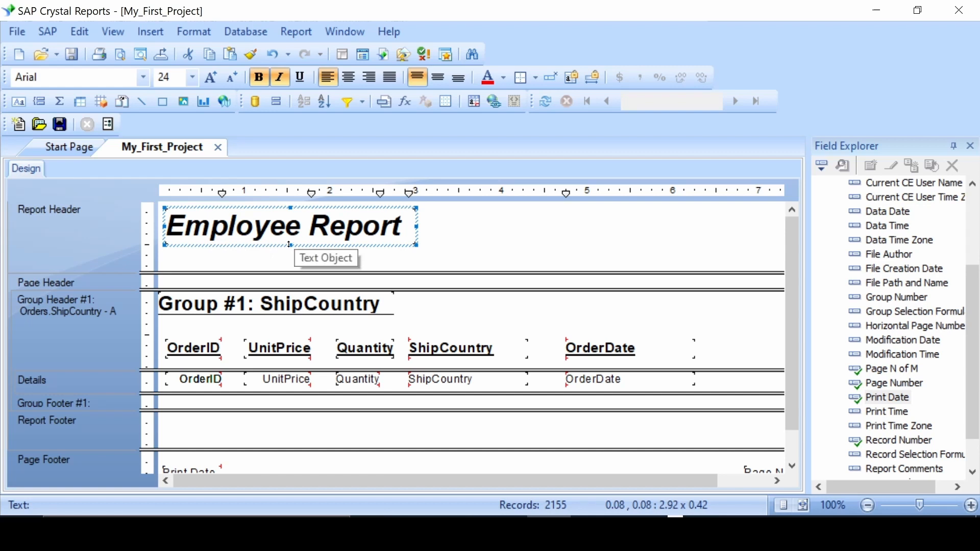
{"action": "left_click_drag", "start_coordinate": [289, 245], "coordinate": [290, 251]}
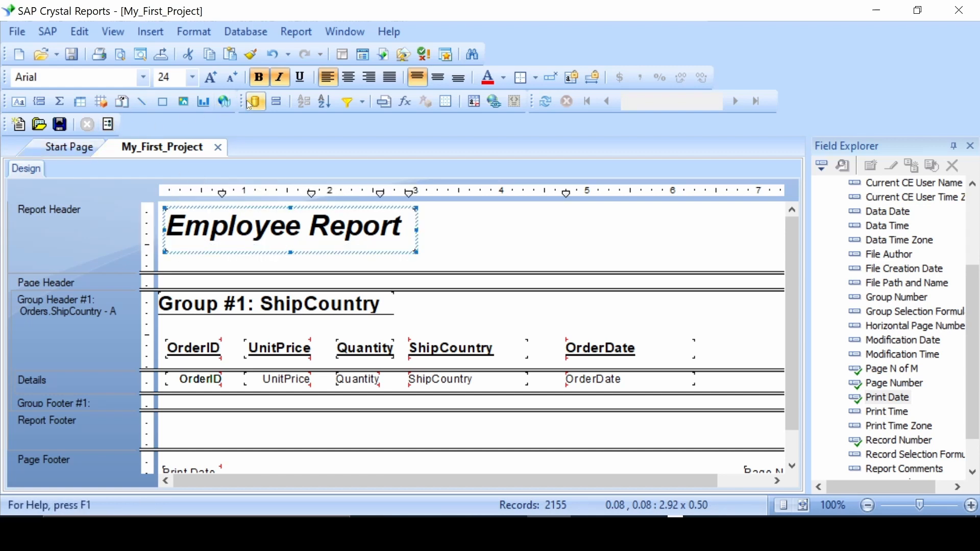
- Try blue, white and light gray (RGB 192, 192, 192) as the font color of the Employee Report title
{"action": "left_click", "coordinate": [503, 78]}
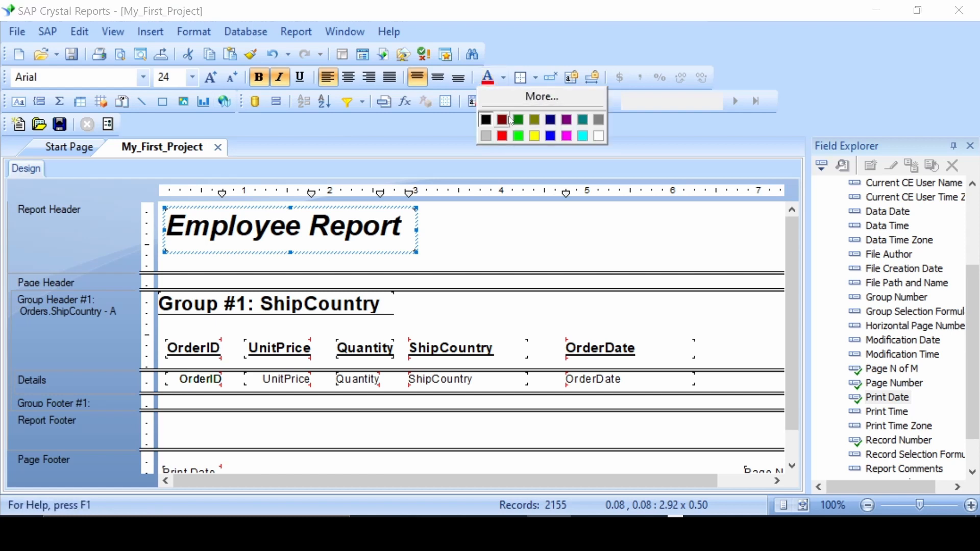
{"action": "left_click", "coordinate": [549, 135]}
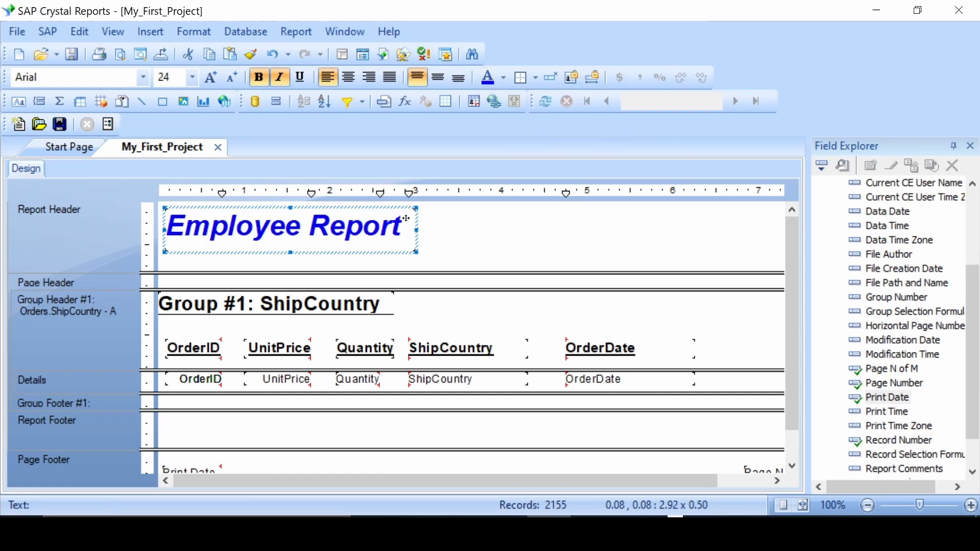
{"action": "left_click", "coordinate": [500, 81]}
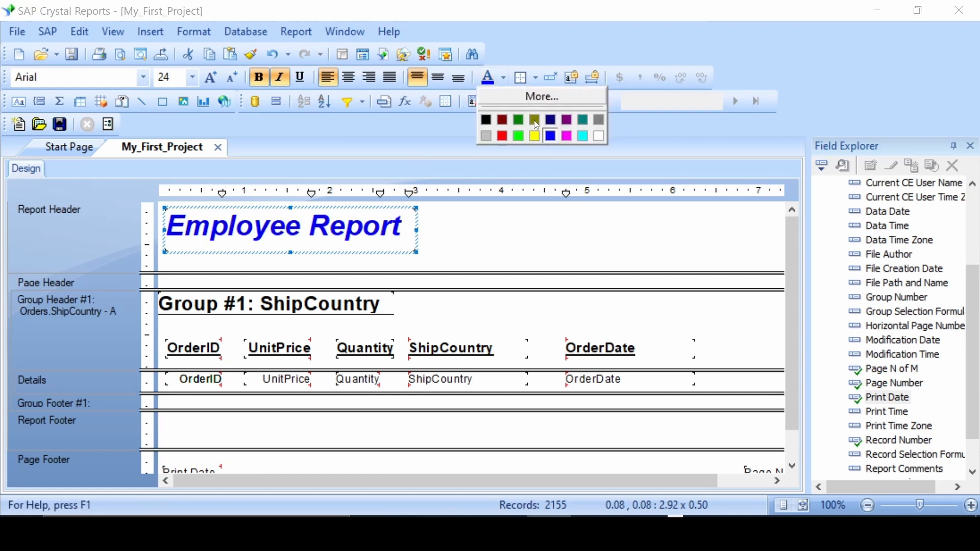
{"action": "left_click", "coordinate": [586, 136]}
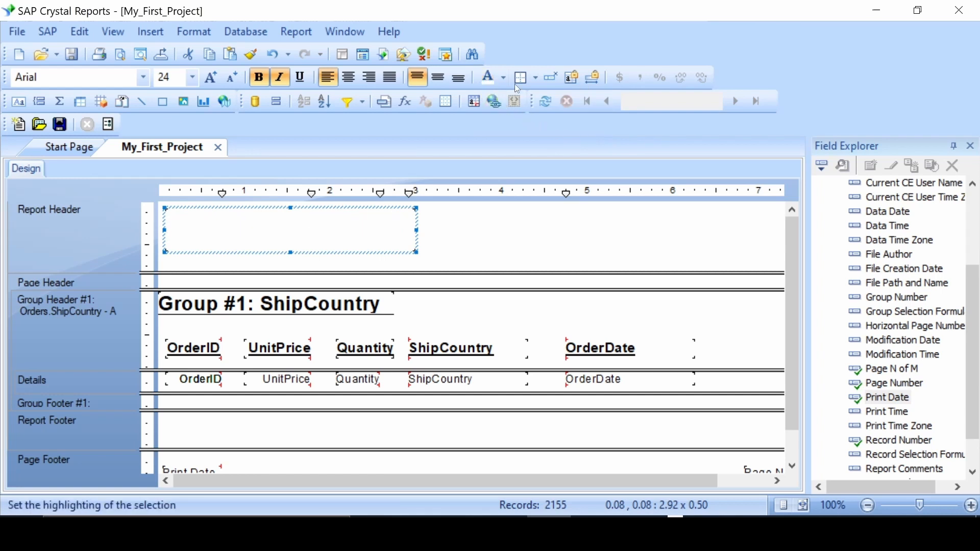
{"action": "left_click", "coordinate": [503, 78]}
{"action": "left_click", "coordinate": [565, 98]}
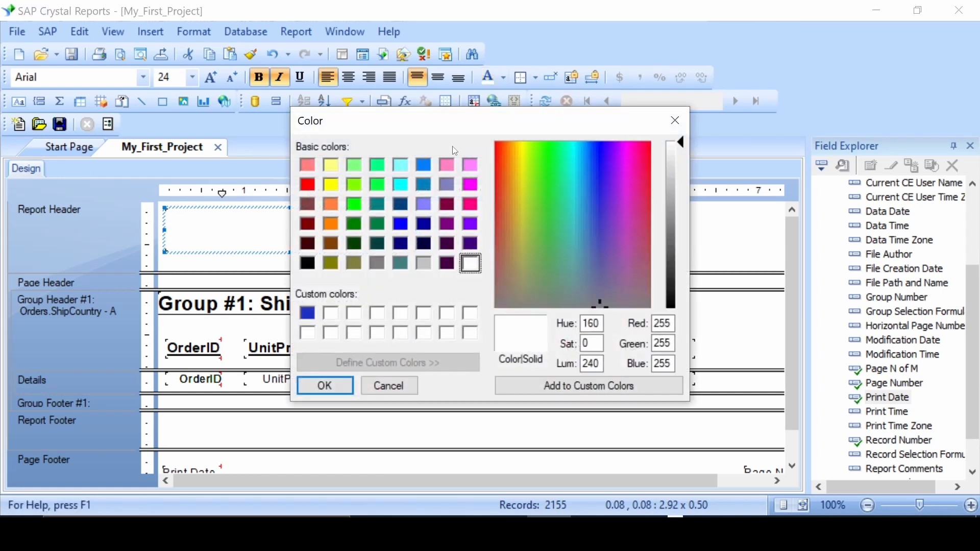
{"action": "left_click", "coordinate": [426, 263]}
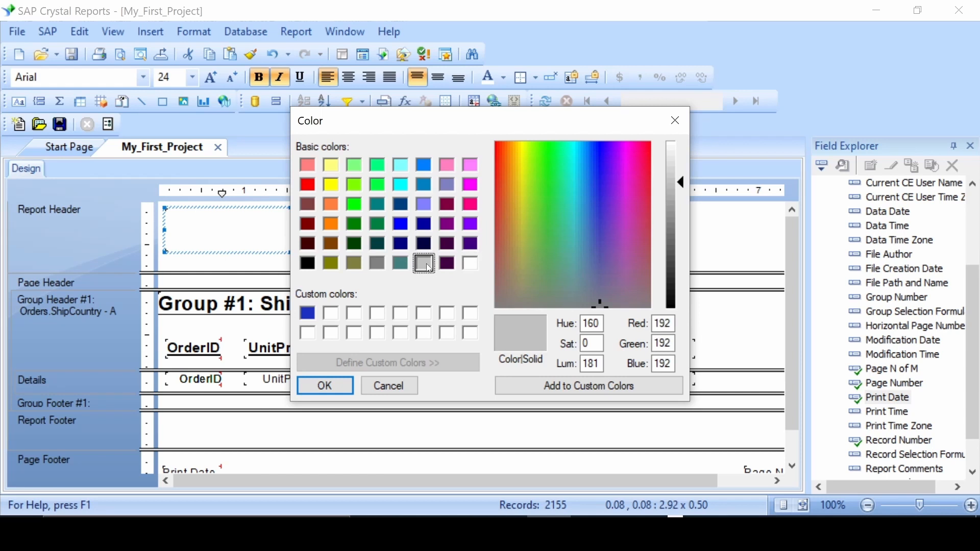
{"action": "left_click", "coordinate": [325, 386]}
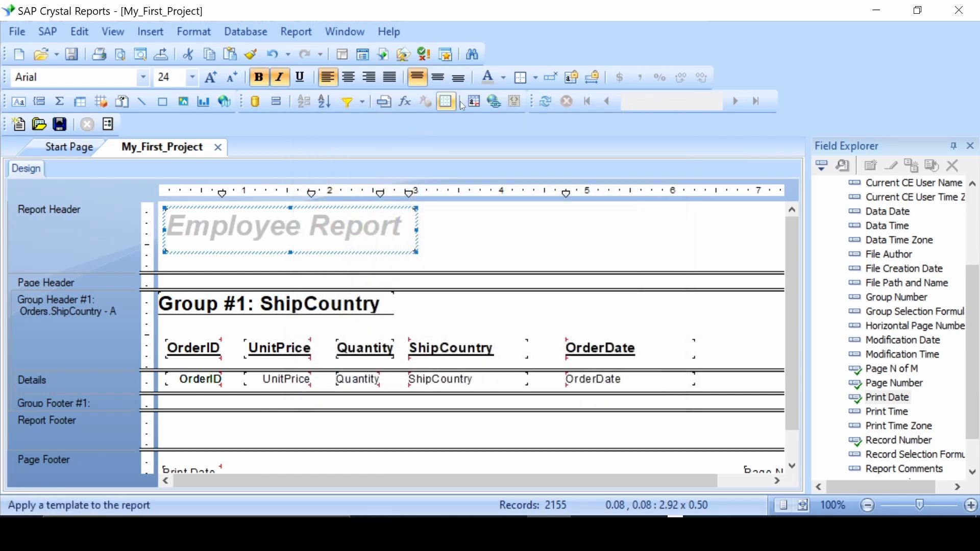
- Change the title's font color to the darker gray with RGB 128, 128, 128
{"action": "left_click", "coordinate": [503, 78]}
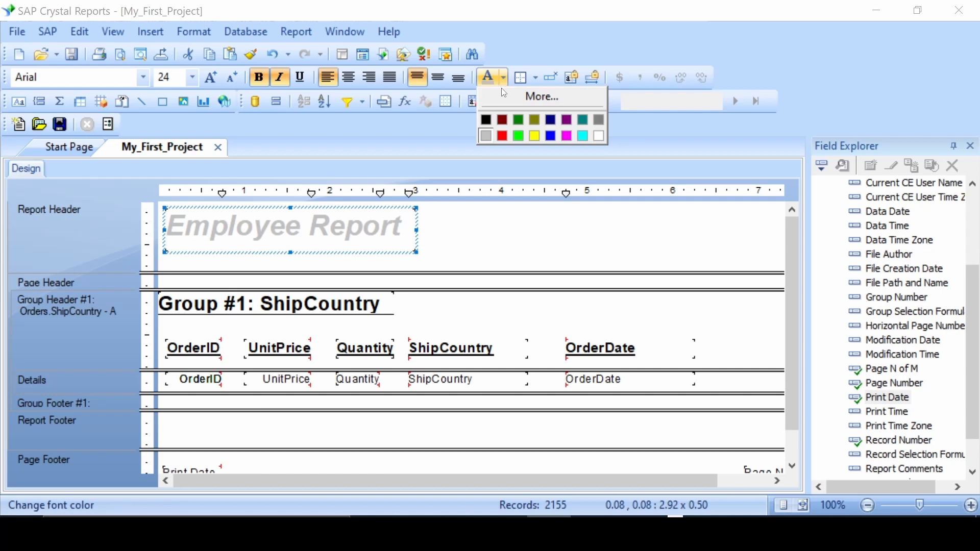
{"action": "left_click", "coordinate": [565, 99]}
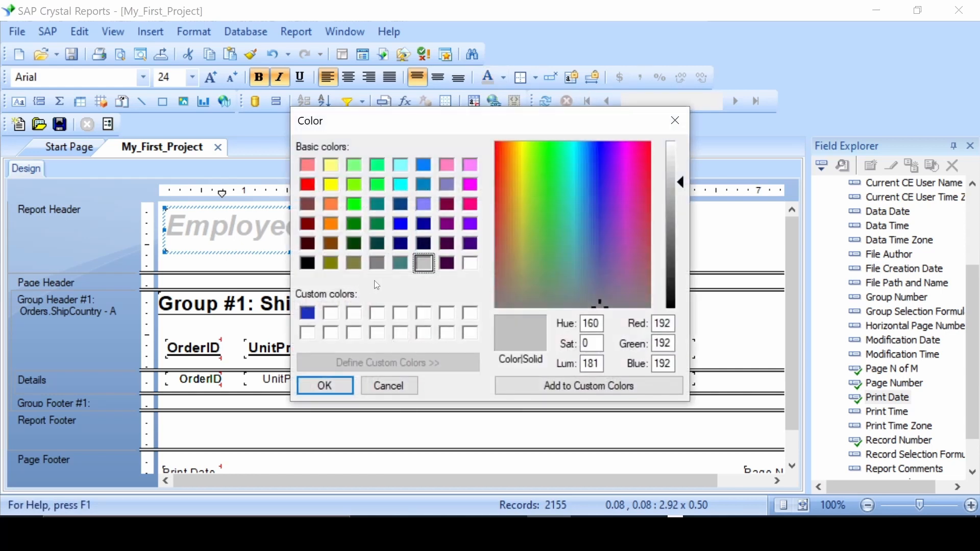
{"action": "left_click", "coordinate": [384, 264]}
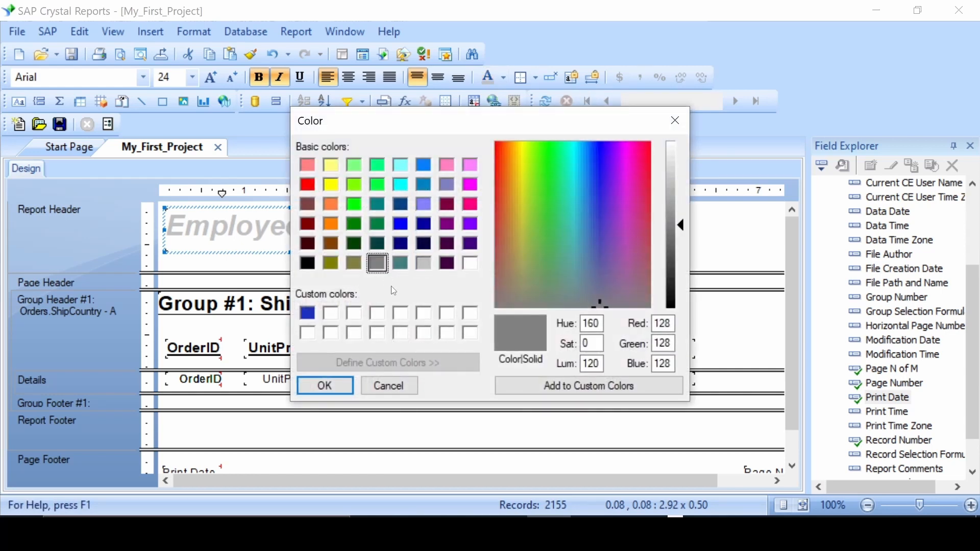
{"action": "left_click", "coordinate": [325, 386]}
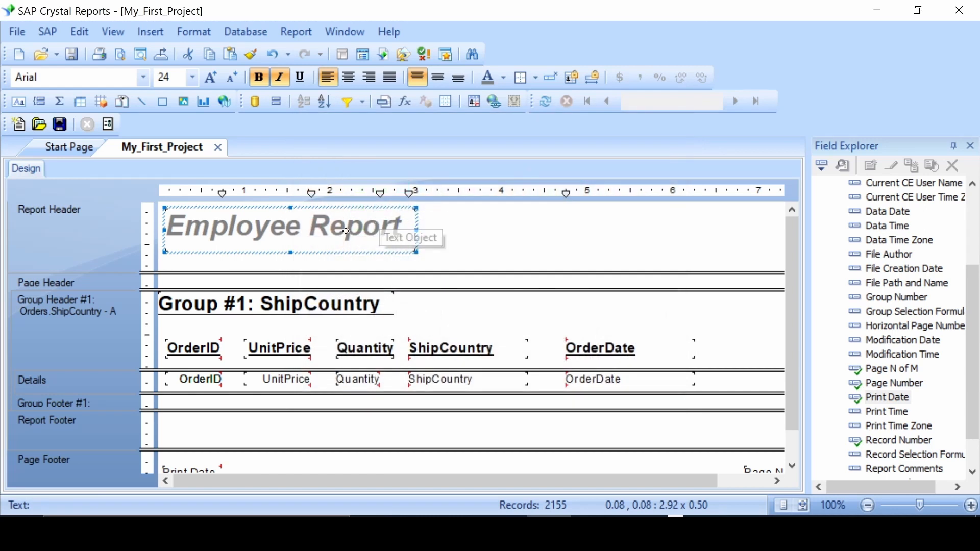
- Set the Employee Report title's font color to bright blue and deselect the text object
{"action": "left_click", "coordinate": [505, 80]}
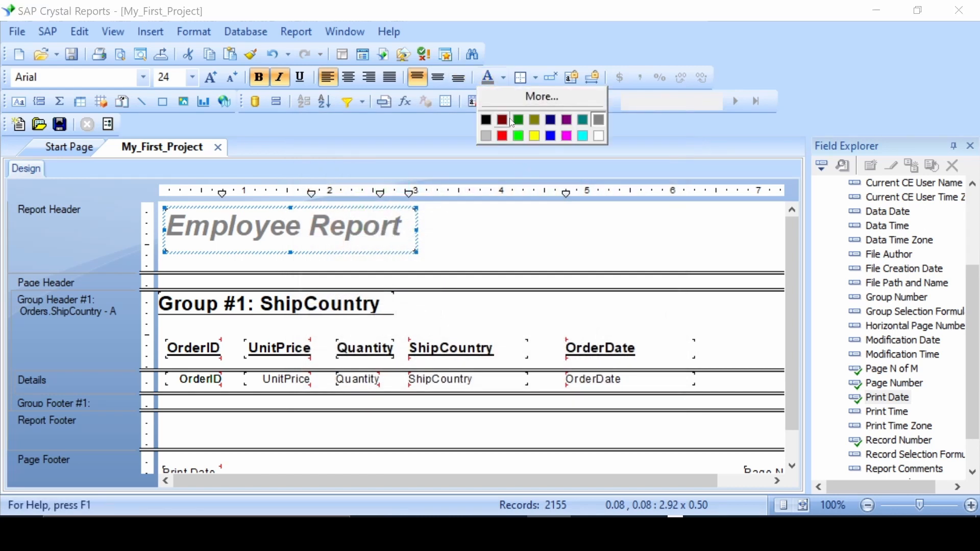
{"action": "left_click", "coordinate": [551, 135]}
{"action": "left_click", "coordinate": [458, 247]}
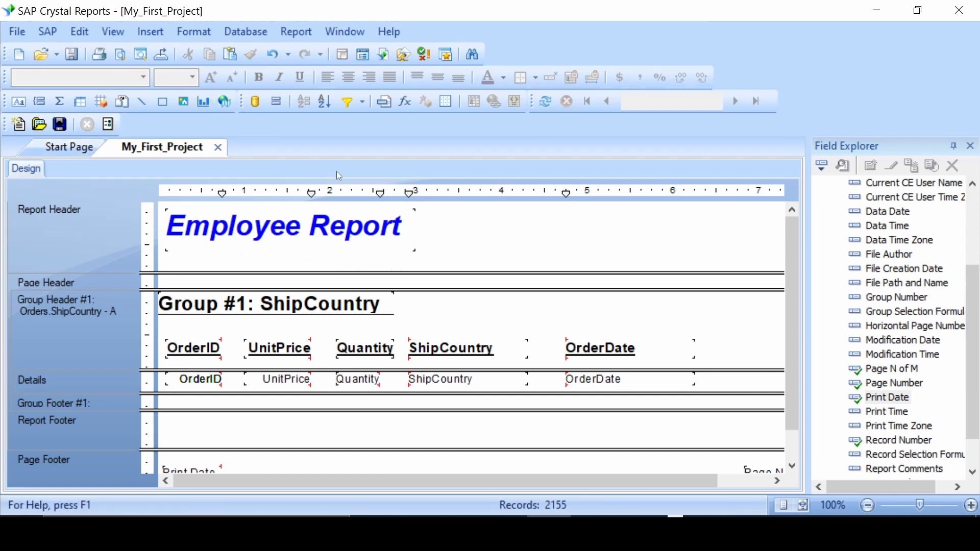
- Preview the report and examine the title above the first country group
{"action": "left_click", "coordinate": [124, 55]}
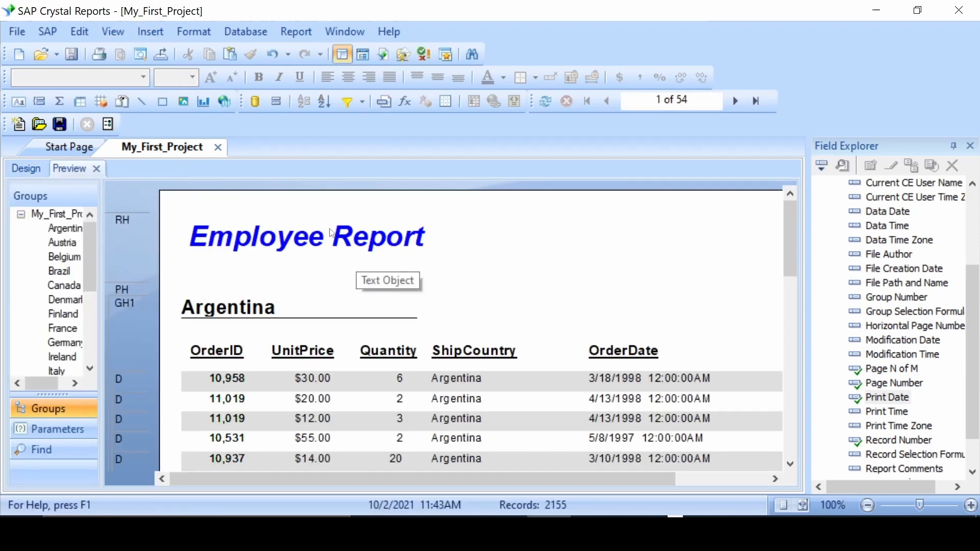
{"action": "scroll", "coordinate": [336, 239], "scroll_direction": "down", "scroll_amount": 2}
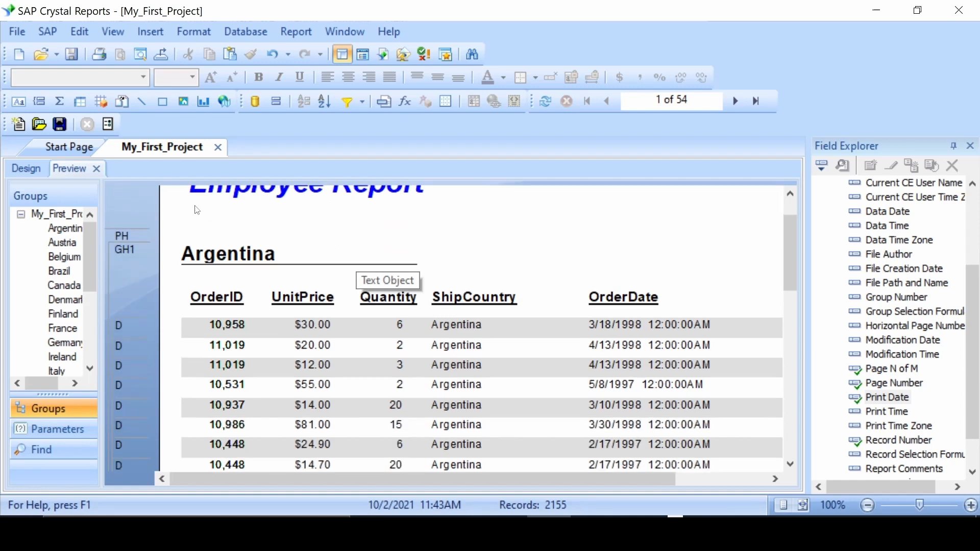
- Examine the title, row shading and footer on the first and second preview pages, and close the preview
{"action": "scroll", "coordinate": [344, 216], "scroll_direction": "up", "scroll_amount": 2}
{"action": "scroll", "coordinate": [466, 231], "scroll_direction": "down", "scroll_amount": 20}
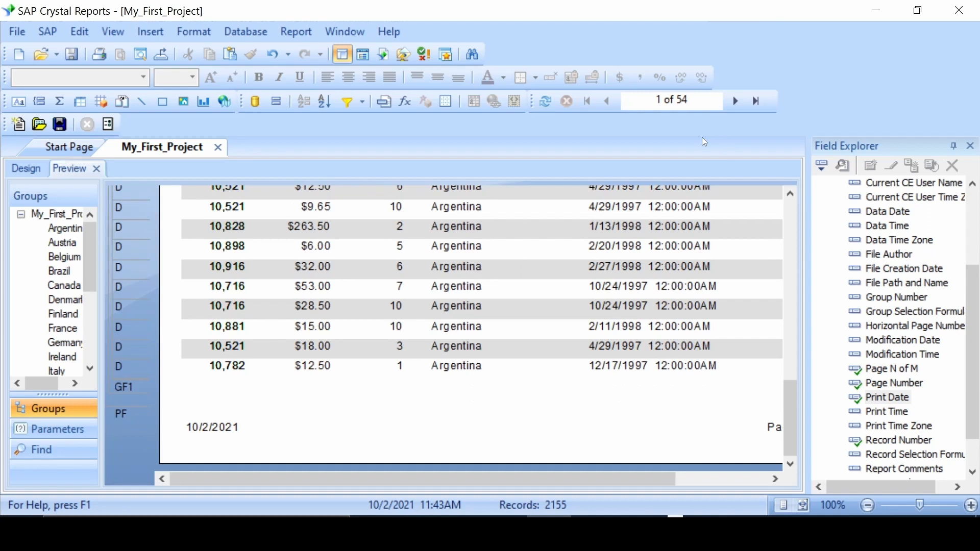
{"action": "left_click", "coordinate": [736, 100]}
{"action": "scroll", "coordinate": [433, 207], "scroll_direction": "up", "scroll_amount": 8}
{"action": "scroll", "coordinate": [429, 242], "scroll_direction": "up", "scroll_amount": 6}
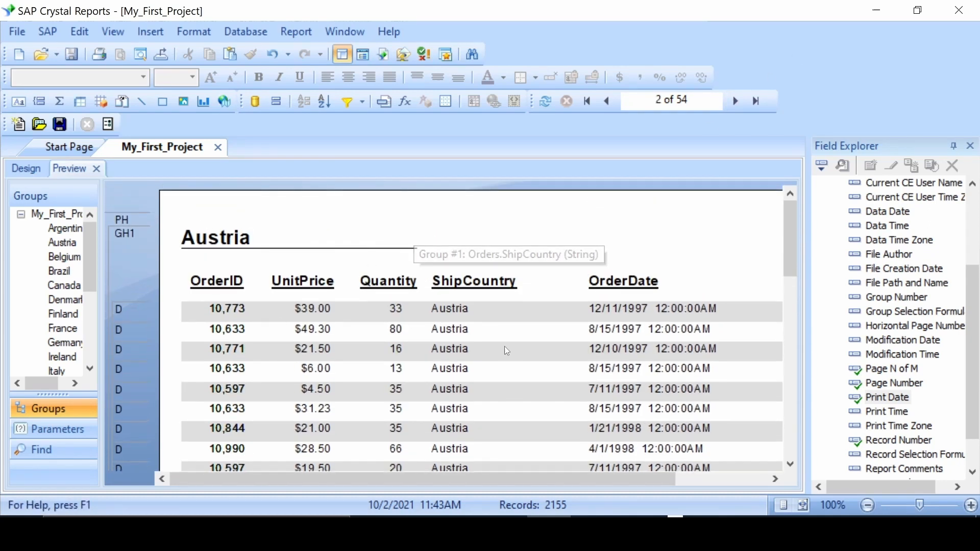
{"action": "scroll", "coordinate": [439, 255], "scroll_direction": "down", "scroll_amount": 10}
{"action": "scroll", "coordinate": [489, 281], "scroll_direction": "down", "scroll_amount": 1}
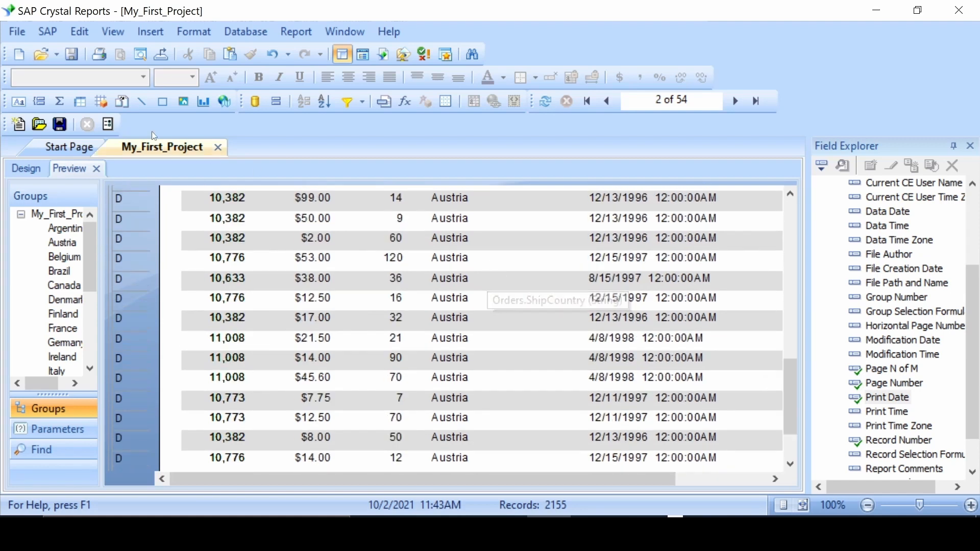
{"action": "left_click", "coordinate": [96, 168]}
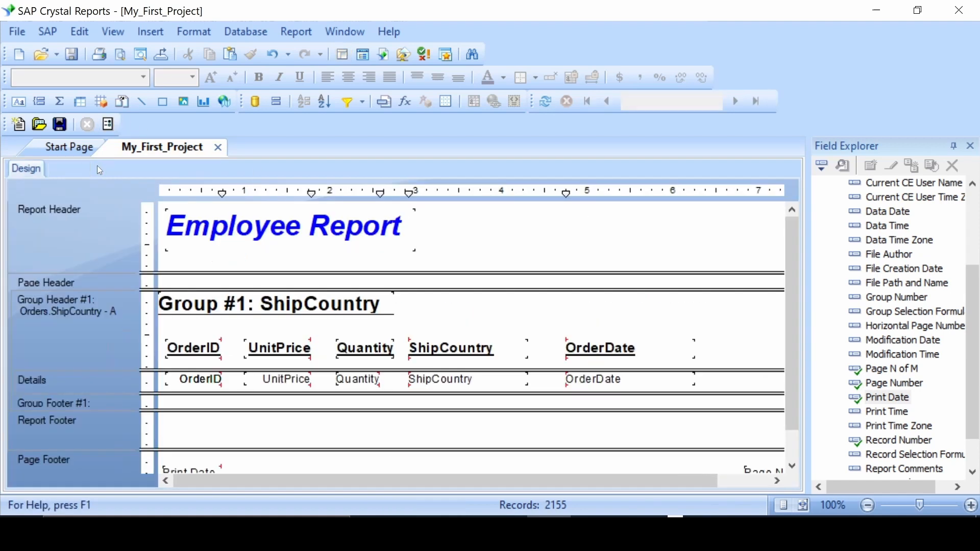
- Add a double bottom border line to the Employee Report title in the Report Header
{"action": "left_click", "coordinate": [246, 231]}
{"action": "left_click", "coordinate": [201, 33]}
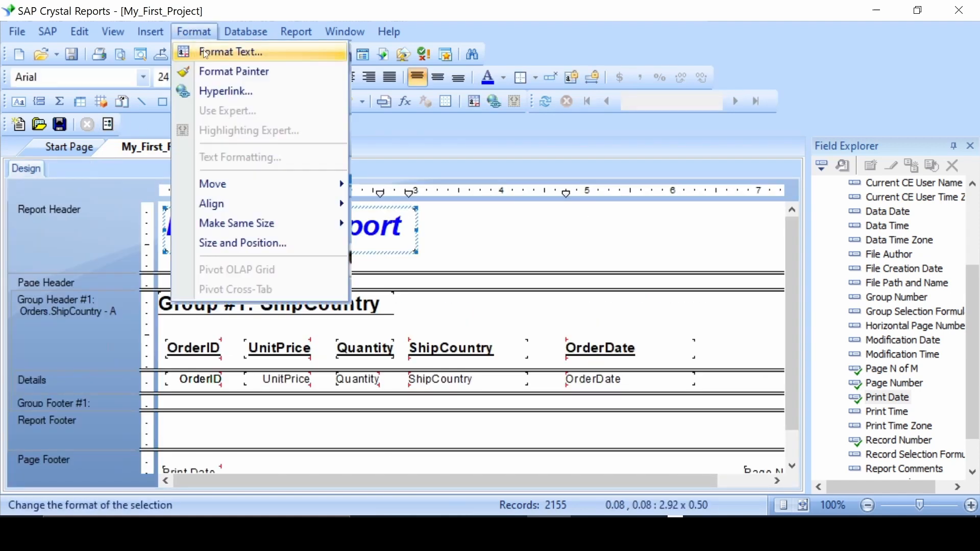
{"action": "left_click", "coordinate": [206, 52]}
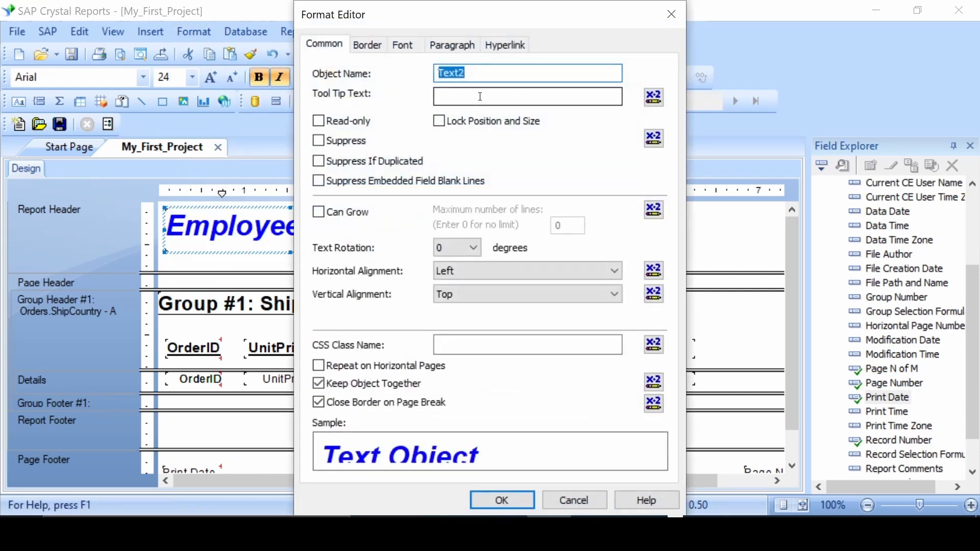
{"action": "left_click", "coordinate": [367, 45]}
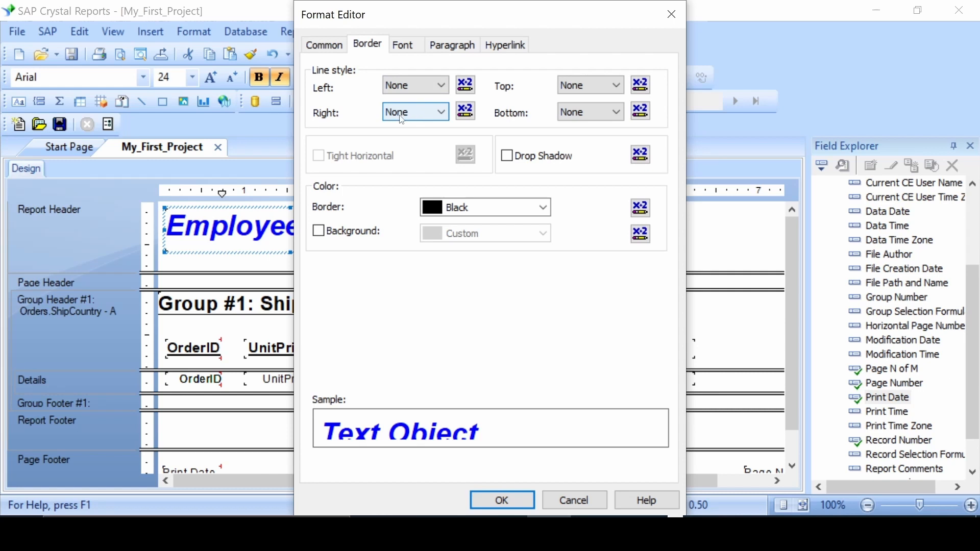
{"action": "left_click", "coordinate": [432, 89]}
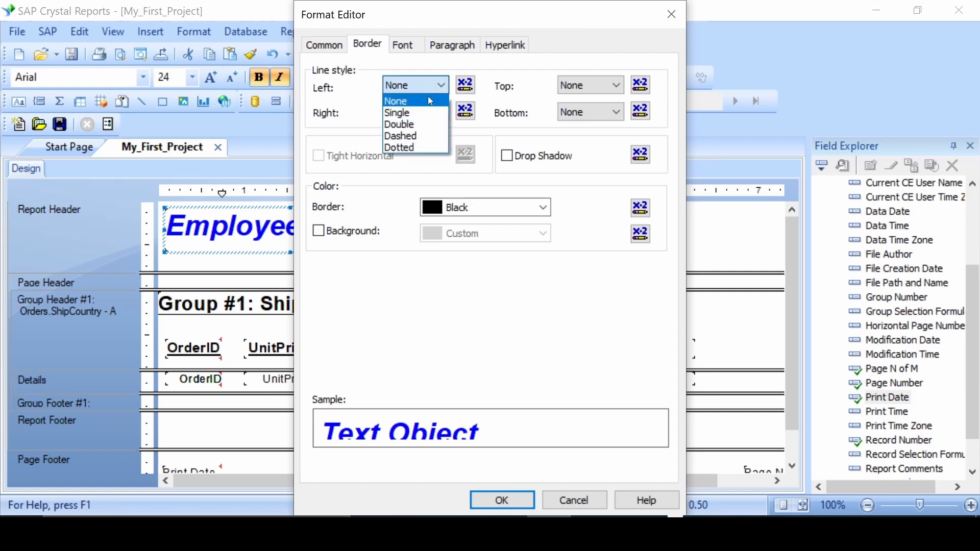
{"action": "left_click", "coordinate": [575, 109]}
{"action": "left_click", "coordinate": [577, 112]}
{"action": "left_click", "coordinate": [586, 149]}
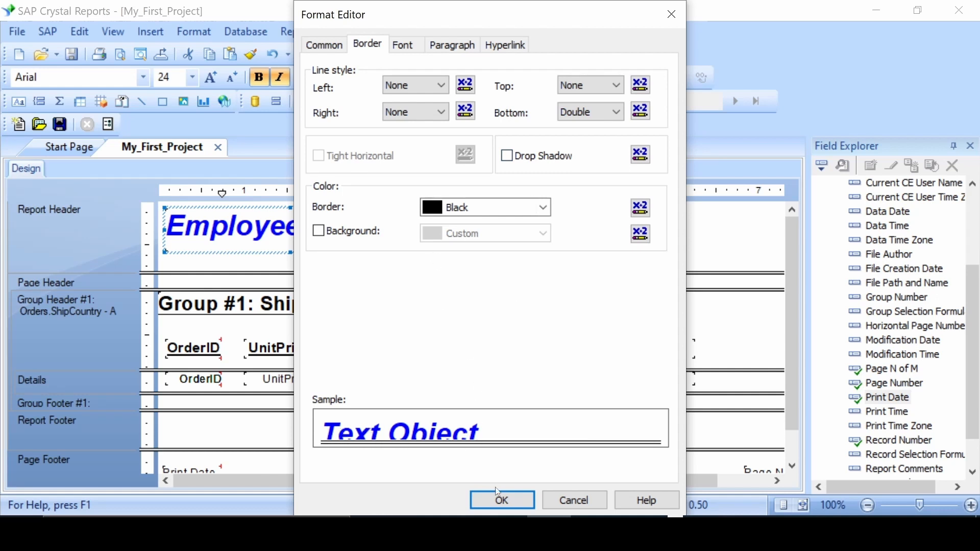
{"action": "left_click", "coordinate": [503, 500]}
{"action": "left_click", "coordinate": [462, 243]}
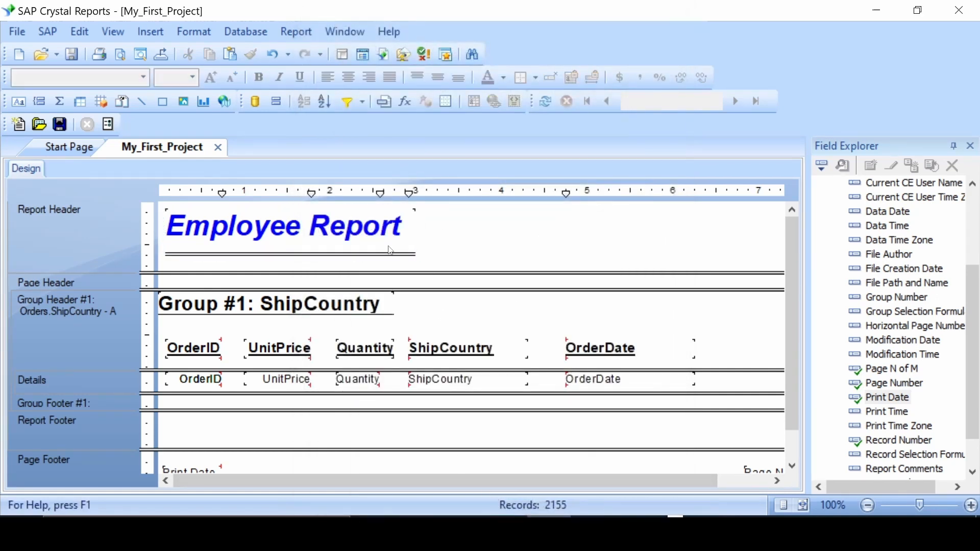
- Adjust the title text object's height to about 0.47 in so the double line sits closer beneath the text
{"action": "left_click", "coordinate": [292, 256]}
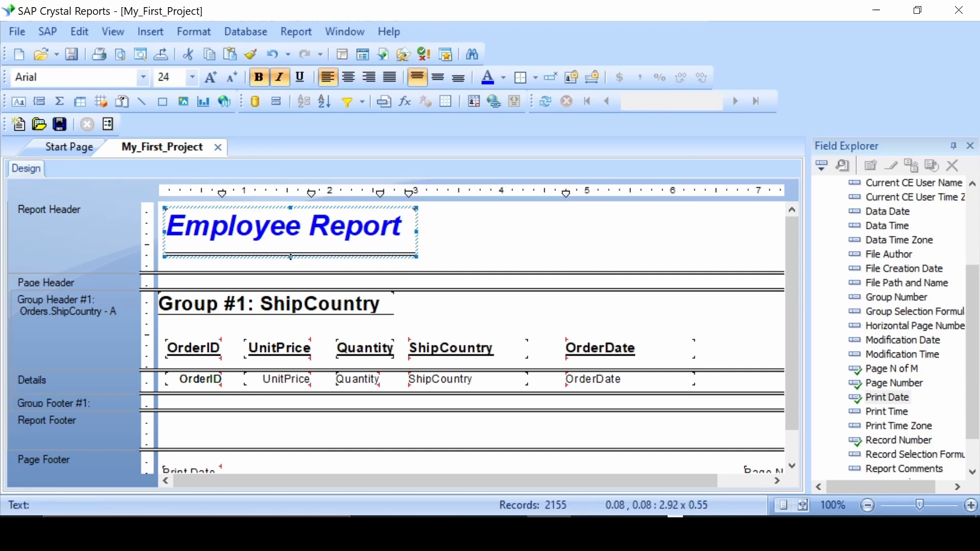
{"action": "left_click_drag", "start_coordinate": [293, 256], "coordinate": [292, 243]}
{"action": "left_click", "coordinate": [316, 263]}
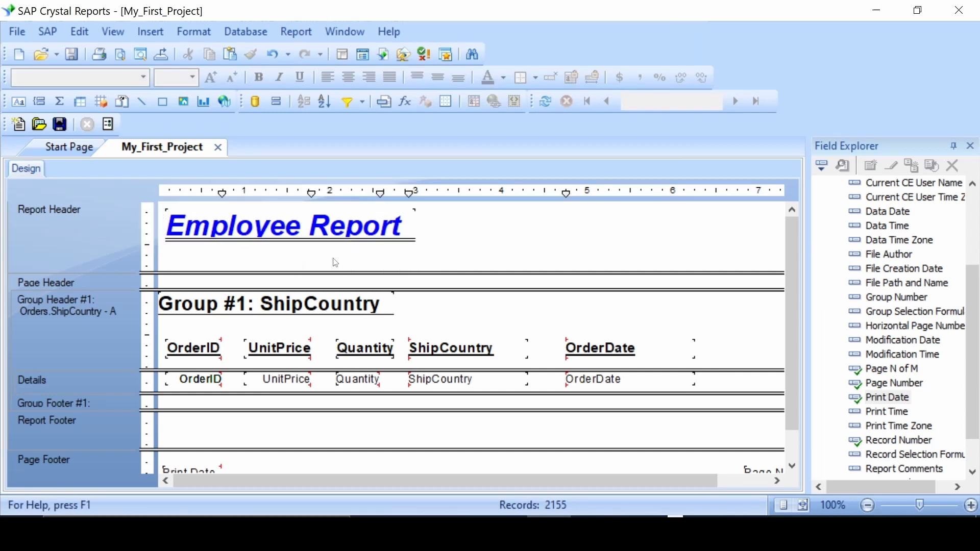
{"action": "left_click", "coordinate": [297, 235]}
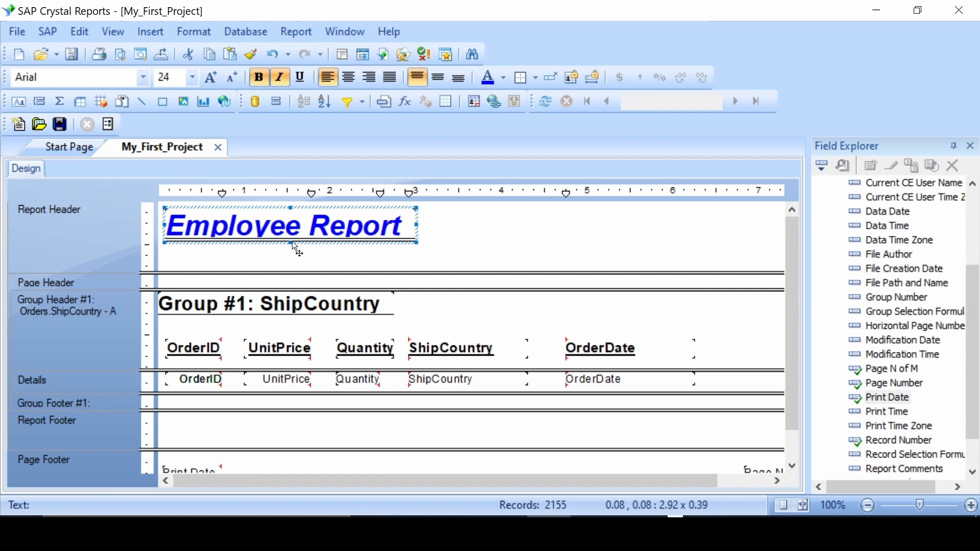
{"action": "left_click_drag", "start_coordinate": [292, 243], "coordinate": [290, 251]}
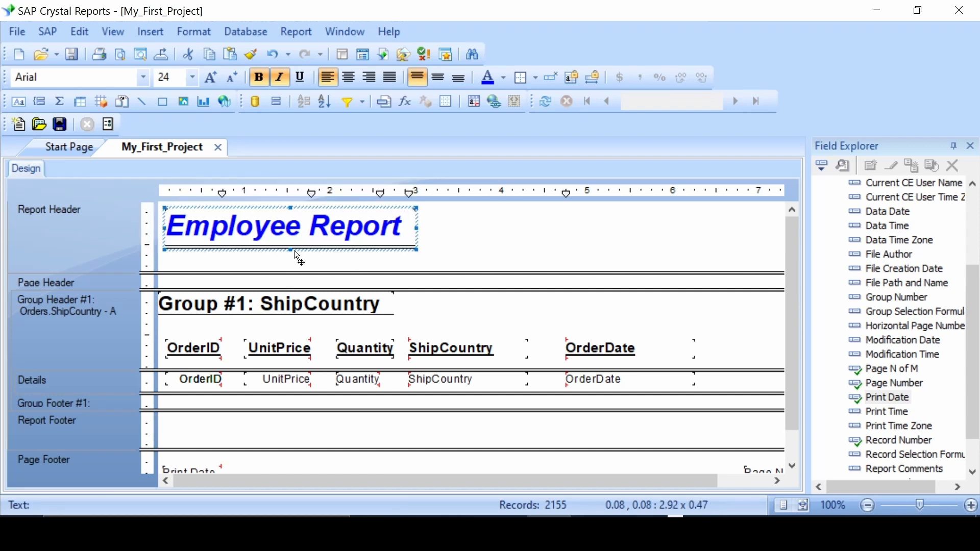
{"action": "left_click", "coordinate": [469, 244]}
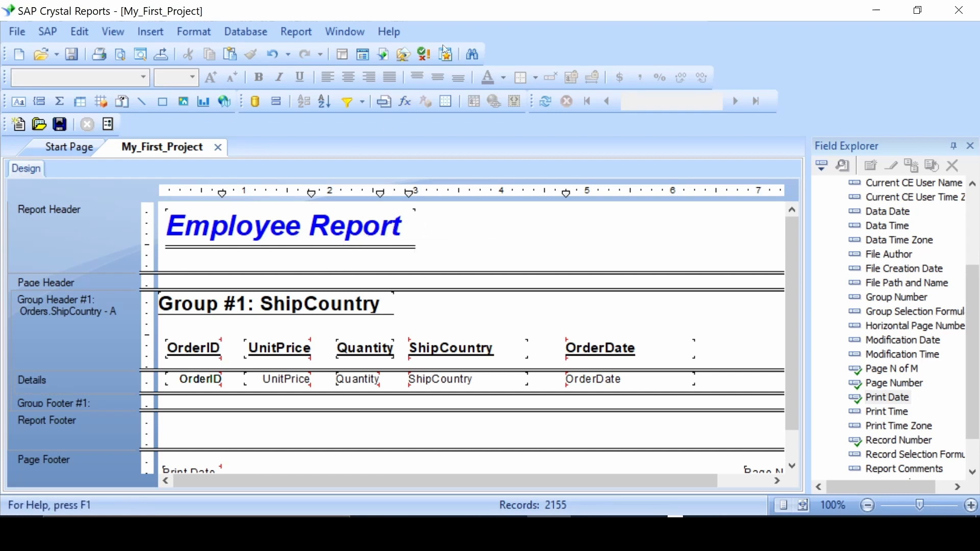
- Preview the report to check the double line under the title, and return to the design view
{"action": "left_click", "coordinate": [119, 54]}
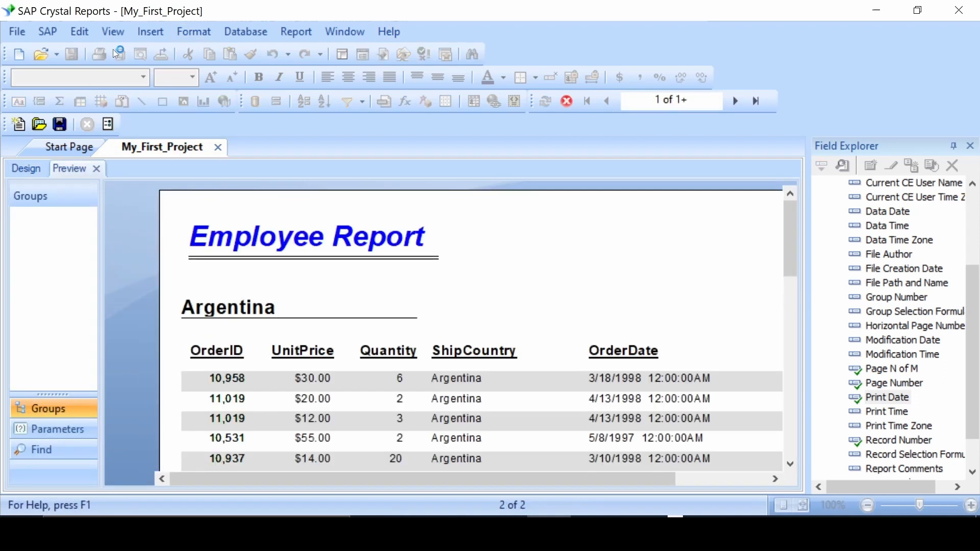
{"action": "scroll", "coordinate": [573, 245], "scroll_direction": "down", "scroll_amount": 10}
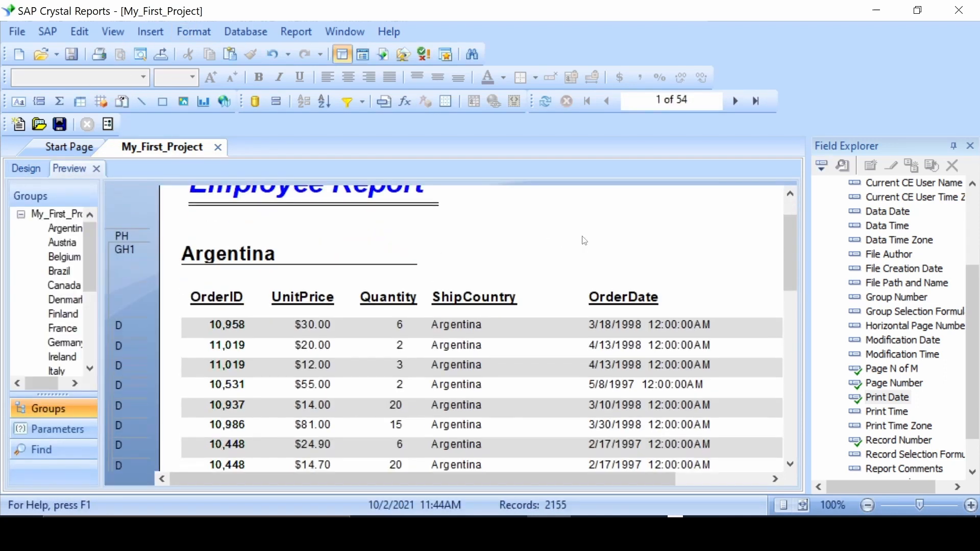
{"action": "scroll", "coordinate": [351, 252], "scroll_direction": "up", "scroll_amount": 10}
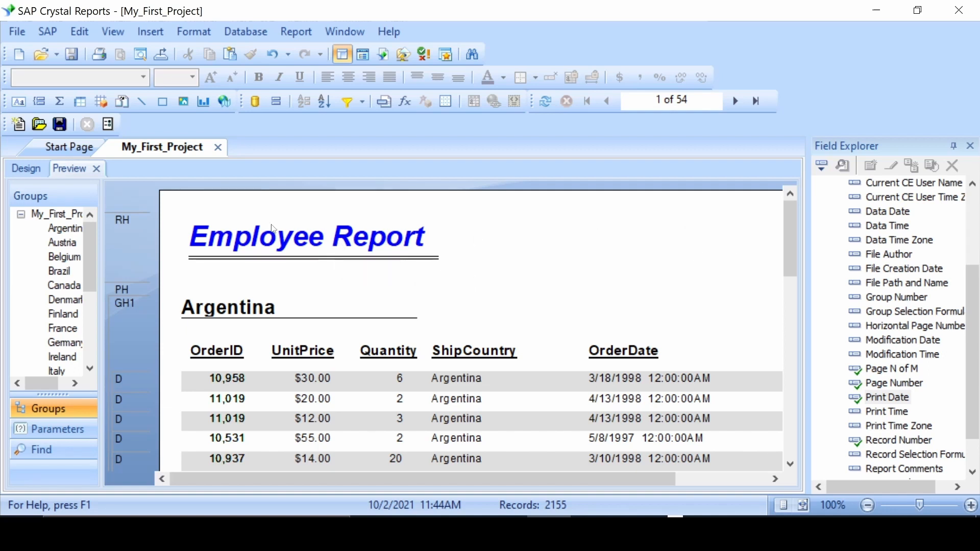
{"action": "left_click", "coordinate": [95, 168]}
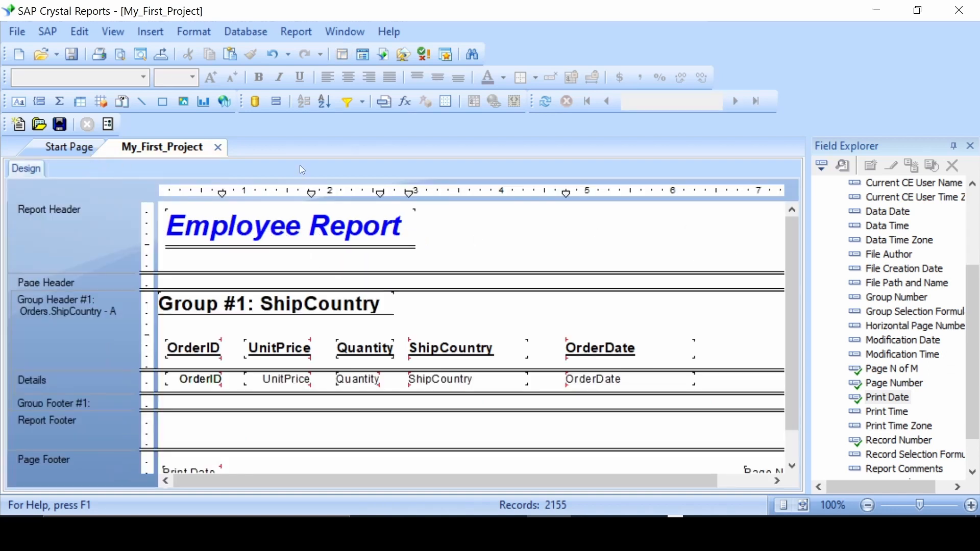
- Insert the picture L (3) from the Downloads folder into the Report Header, beside the Employee Report title
{"action": "left_click", "coordinate": [154, 34]}
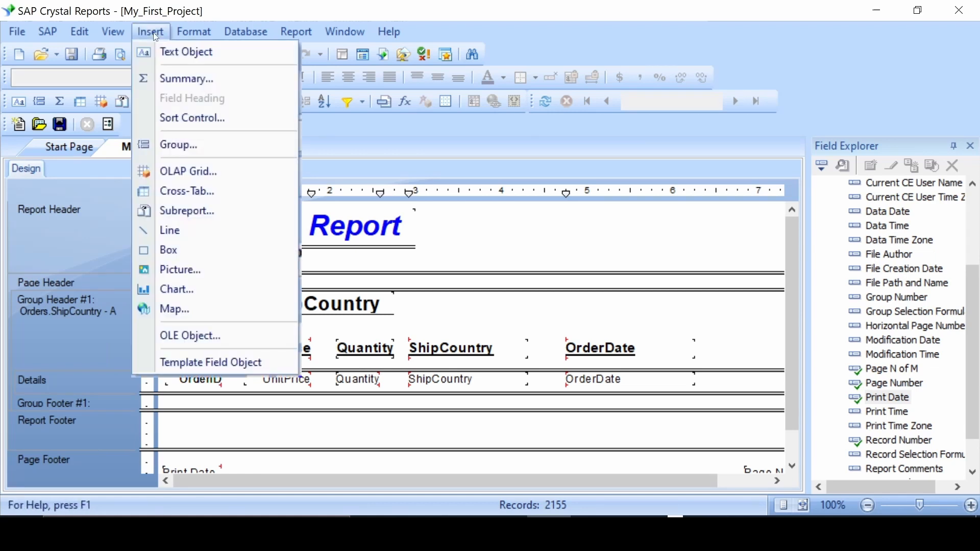
{"action": "left_click", "coordinate": [193, 273]}
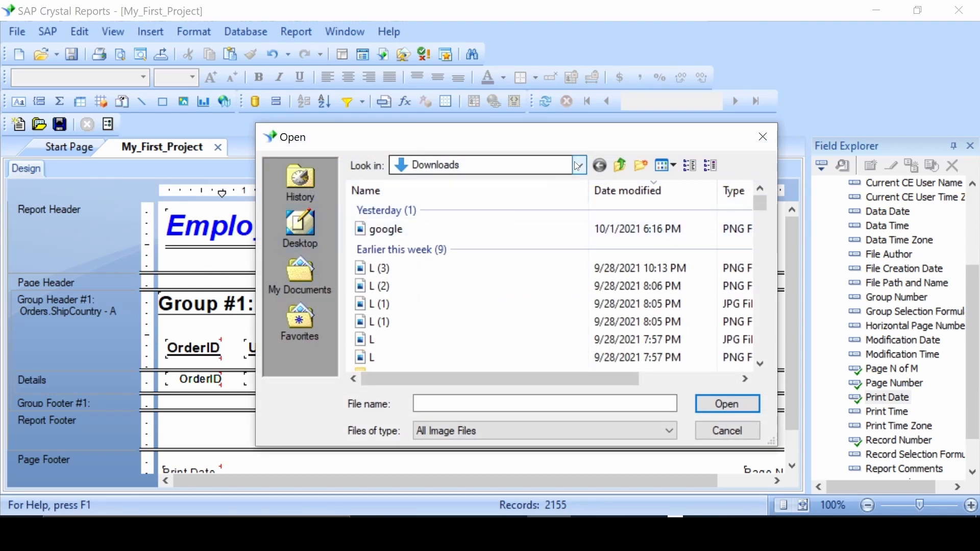
{"action": "left_click", "coordinate": [416, 267]}
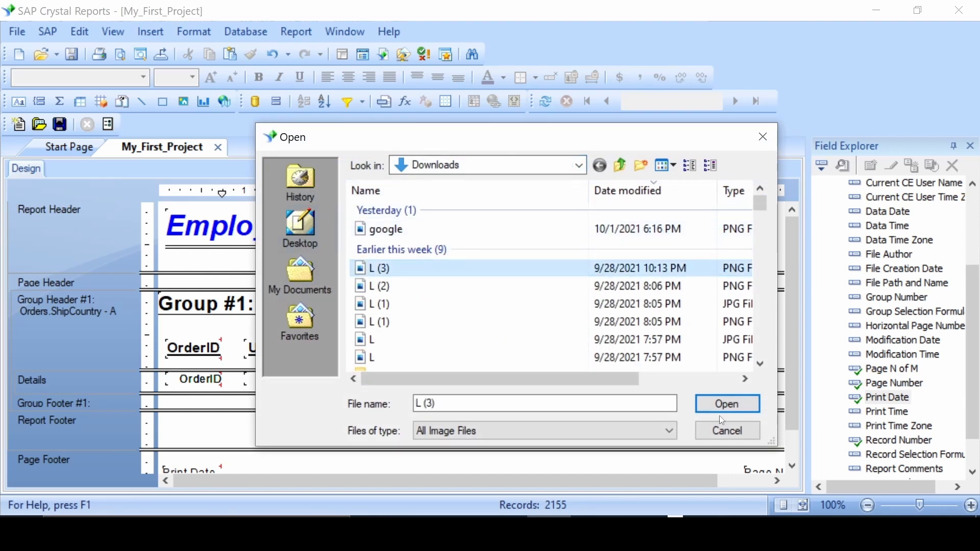
{"action": "left_click", "coordinate": [729, 404]}
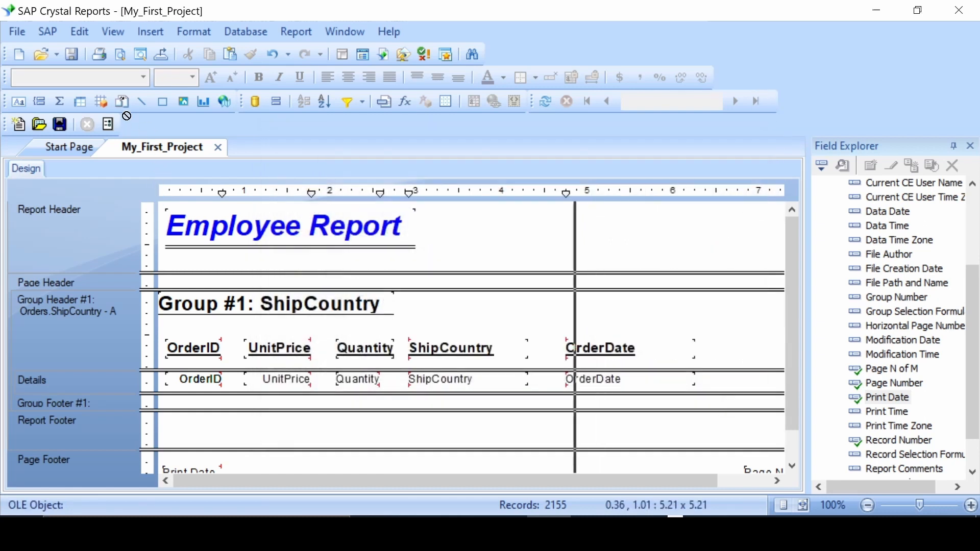
{"action": "left_click", "coordinate": [500, 213]}
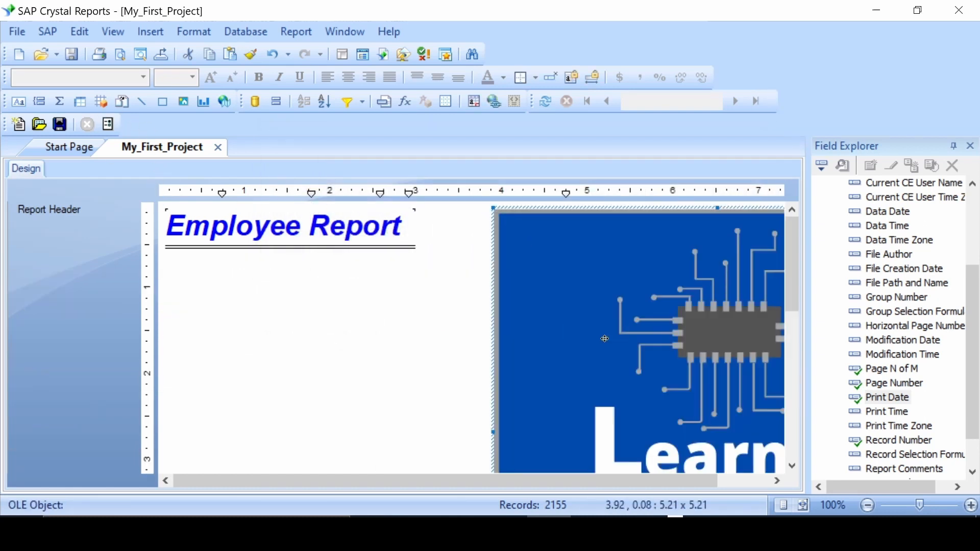
- Shrink the logo picture to about 3.13 x 3.75 in and move it left to about the 4.25 in position
{"action": "scroll", "coordinate": [605, 338], "scroll_direction": "down", "scroll_amount": 6}
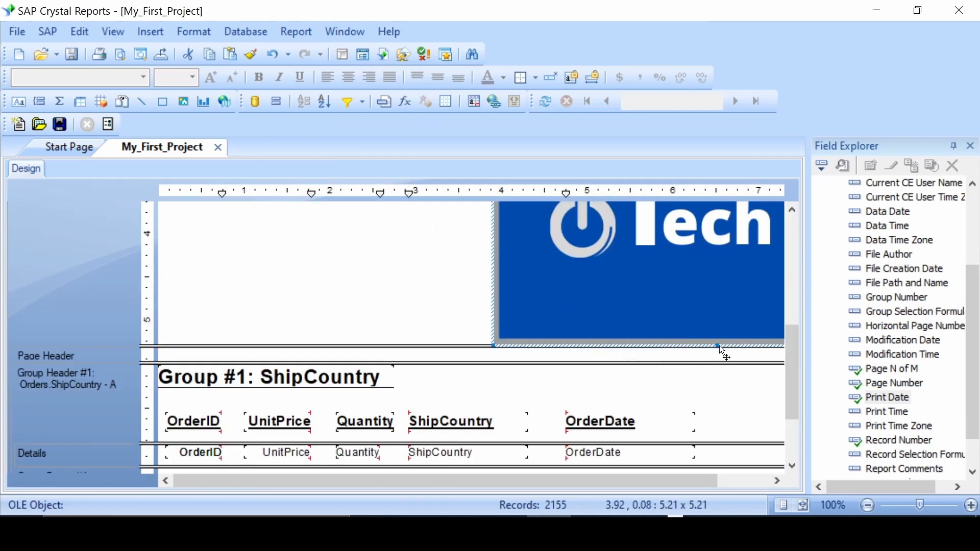
{"action": "left_click_drag", "start_coordinate": [719, 345], "coordinate": [719, 221]}
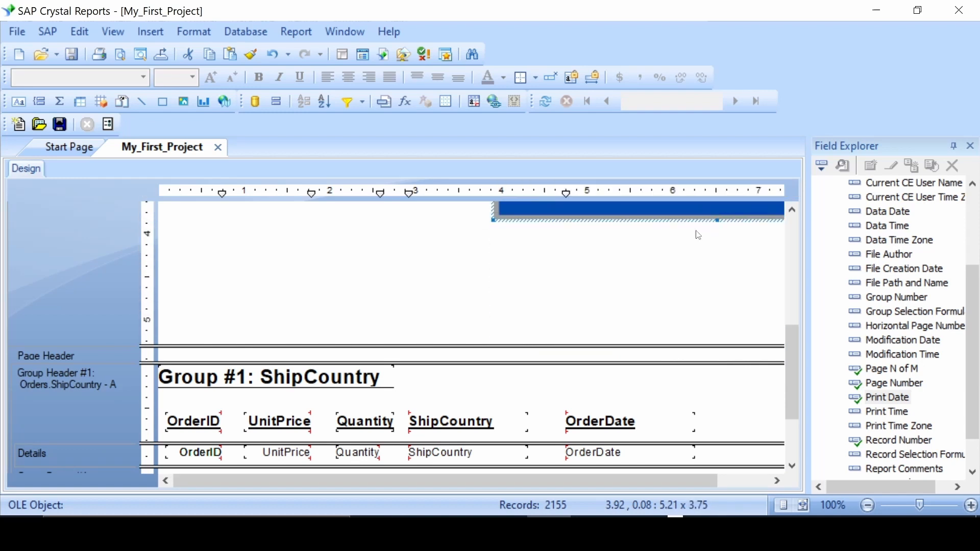
{"action": "scroll", "coordinate": [699, 235], "scroll_direction": "up", "scroll_amount": 5}
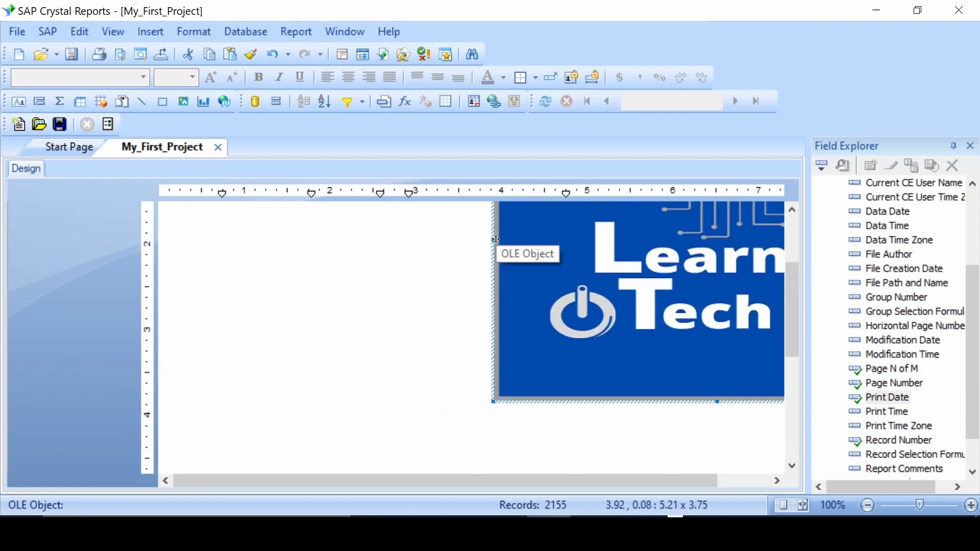
{"action": "left_click_drag", "start_coordinate": [494, 238], "coordinate": [673, 239]}
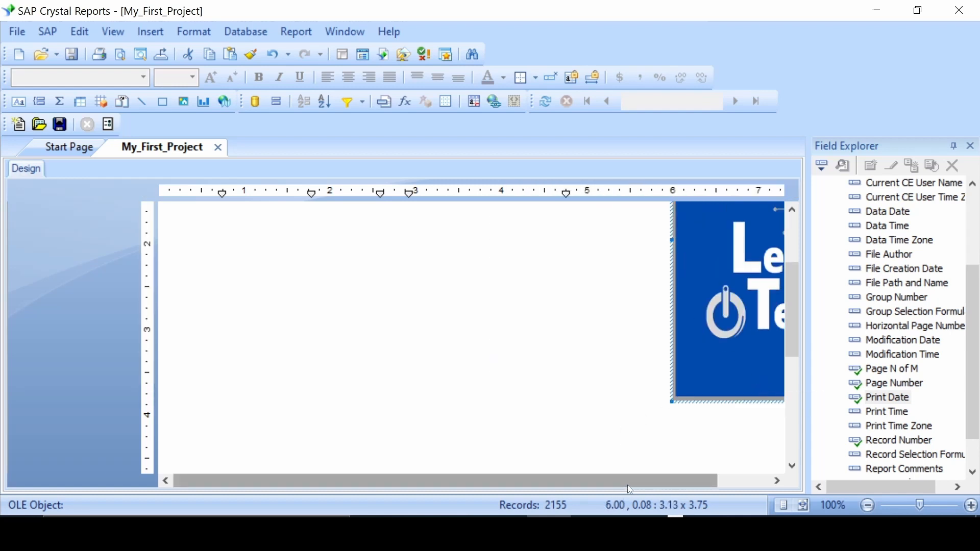
{"action": "left_click_drag", "start_coordinate": [627, 484], "coordinate": [705, 481]}
{"action": "left_click_drag", "start_coordinate": [762, 330], "coordinate": [625, 331]}
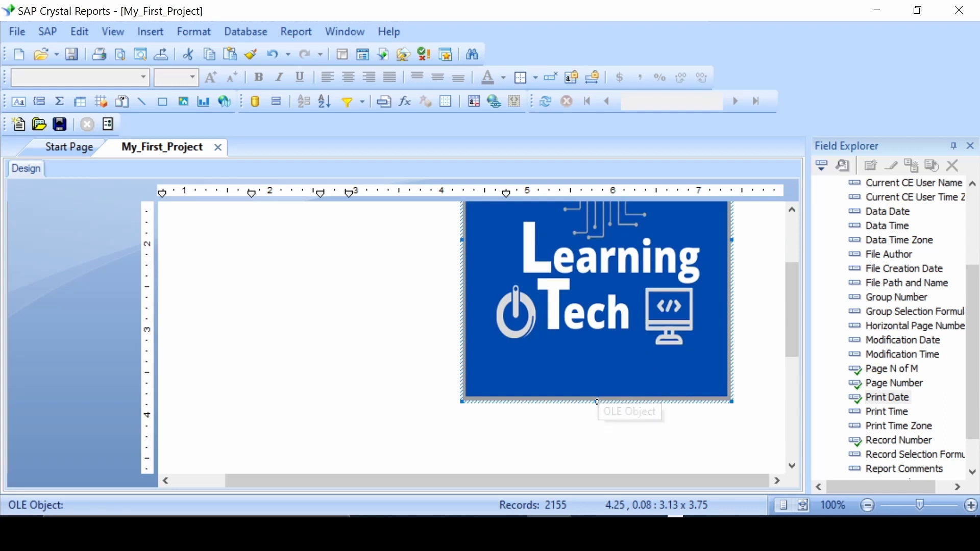
- Reduce the logo picture to about 1.13 x 1.17 in, keeping its right edge in place
{"action": "left_click_drag", "start_coordinate": [598, 400], "coordinate": [600, 294]}
{"action": "scroll", "coordinate": [626, 335], "scroll_direction": "up", "scroll_amount": 5}
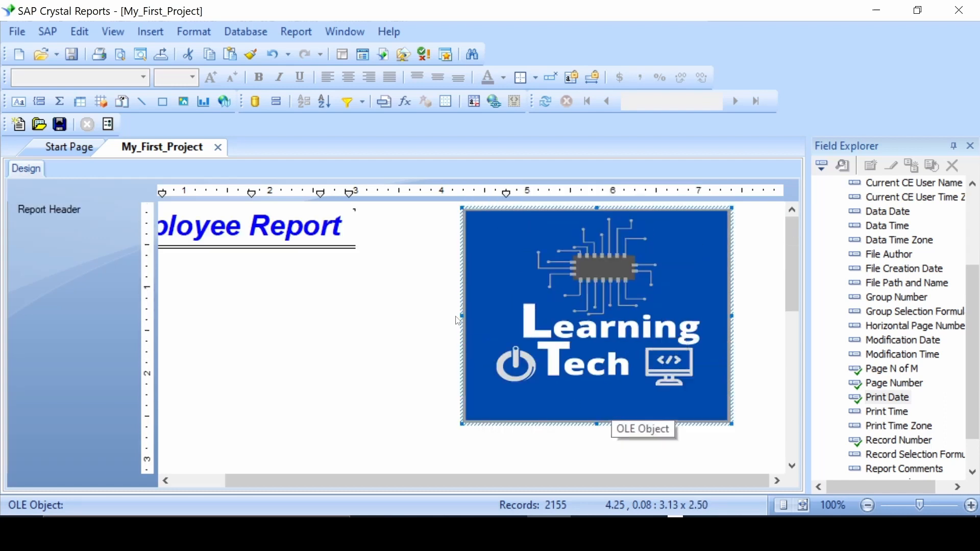
{"action": "left_click_drag", "start_coordinate": [463, 316], "coordinate": [591, 311]}
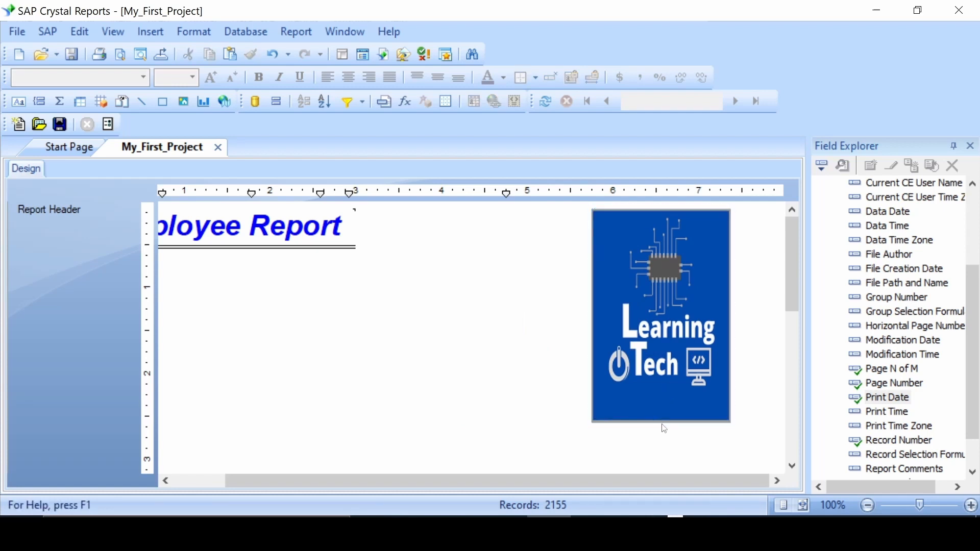
{"action": "left_click_drag", "start_coordinate": [662, 424], "coordinate": [662, 310]}
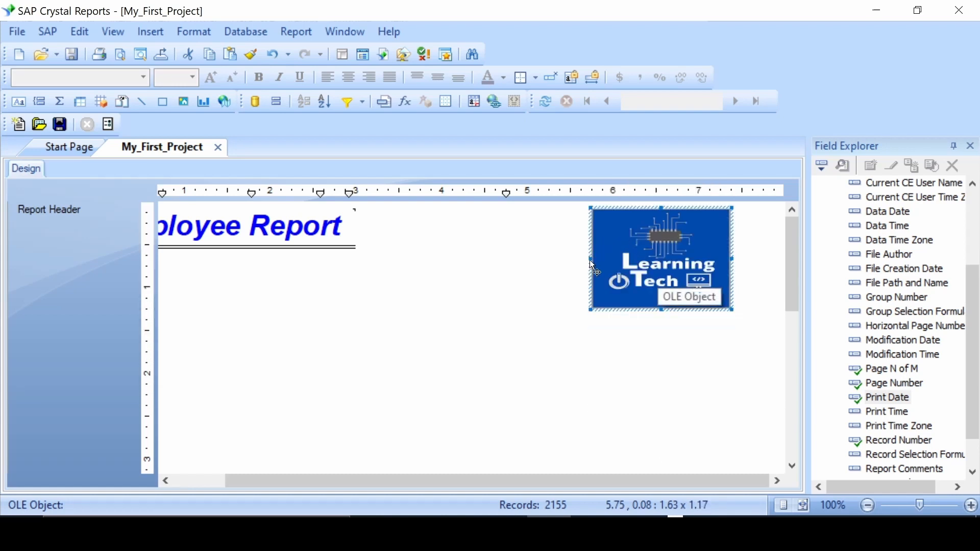
{"action": "left_click_drag", "start_coordinate": [592, 259], "coordinate": [636, 255]}
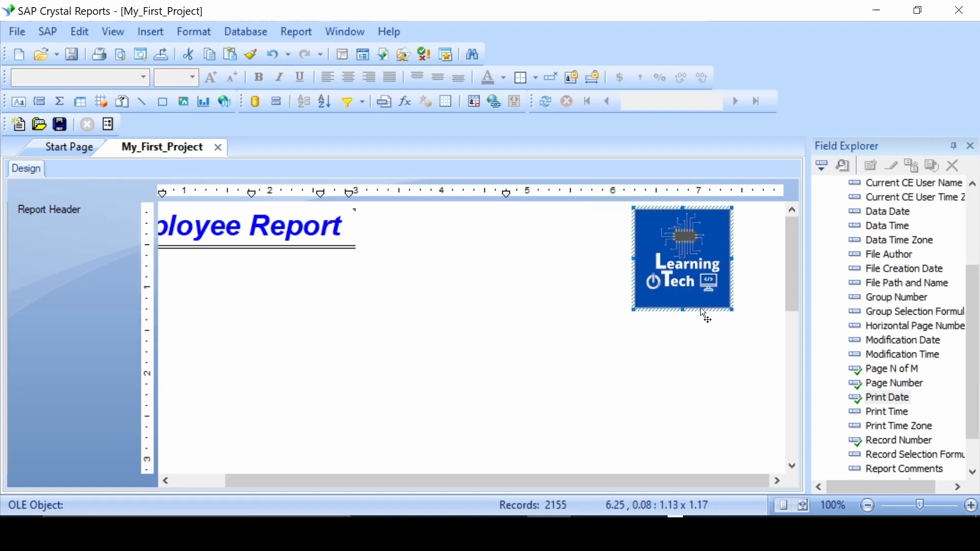
- Move the logo to the upper right of the Report Header, at about 6.75, 0.00 in
{"action": "left_click", "coordinate": [684, 312]}
{"action": "left_click", "coordinate": [681, 304]}
{"action": "left_click_drag", "start_coordinate": [682, 276], "coordinate": [728, 281]}
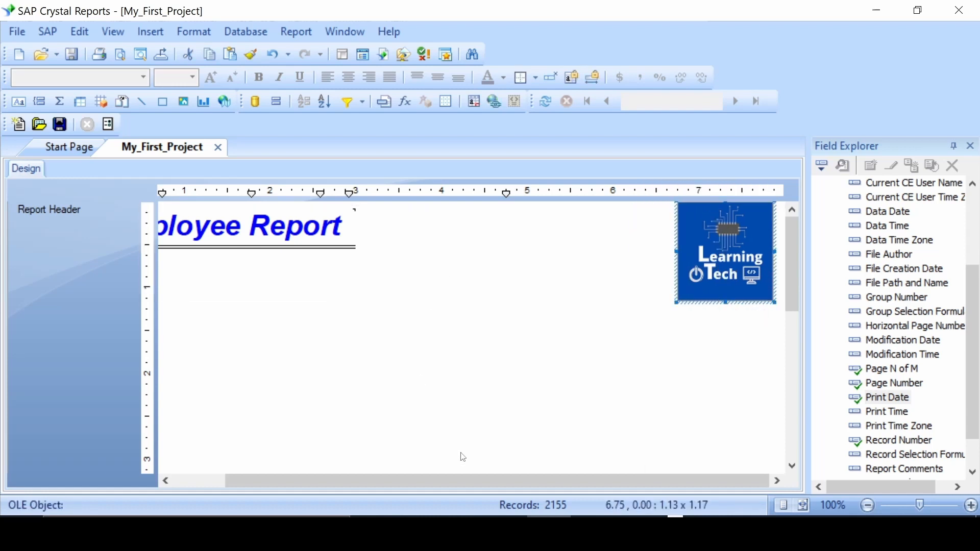
- Shorten the Report Header section to about 1.3 in tall so it ends just below the logo
{"action": "scroll", "coordinate": [521, 403], "scroll_direction": "down", "scroll_amount": 6}
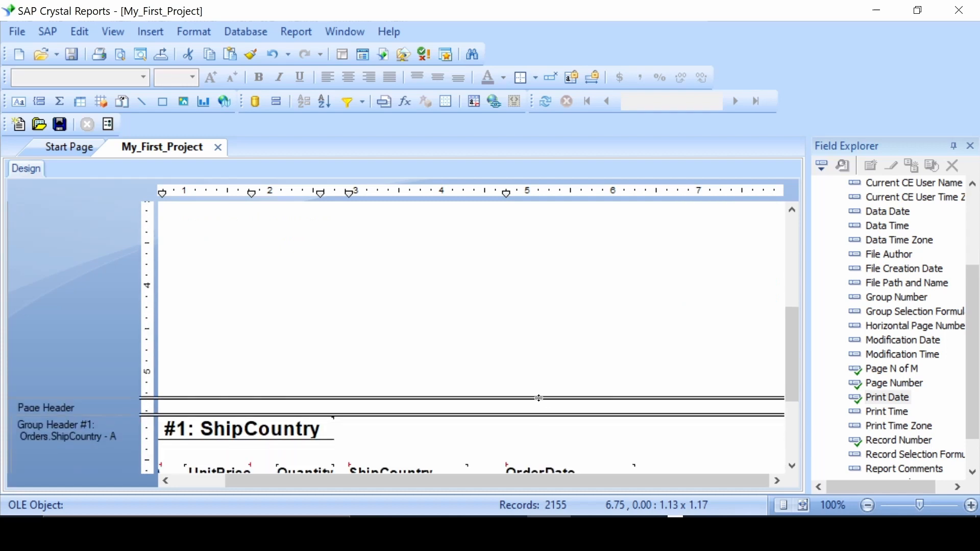
{"action": "left_click_drag", "start_coordinate": [536, 291], "coordinate": [529, 249]}
{"action": "scroll", "coordinate": [541, 311], "scroll_direction": "up", "scroll_amount": 4}
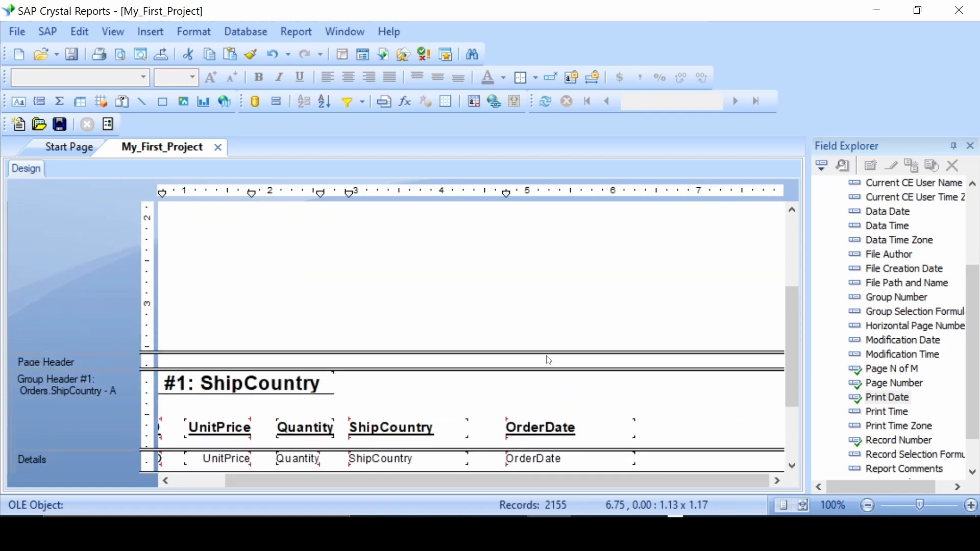
{"action": "left_click_drag", "start_coordinate": [546, 353], "coordinate": [545, 247]}
{"action": "scroll", "coordinate": [549, 306], "scroll_direction": "up", "scroll_amount": 2}
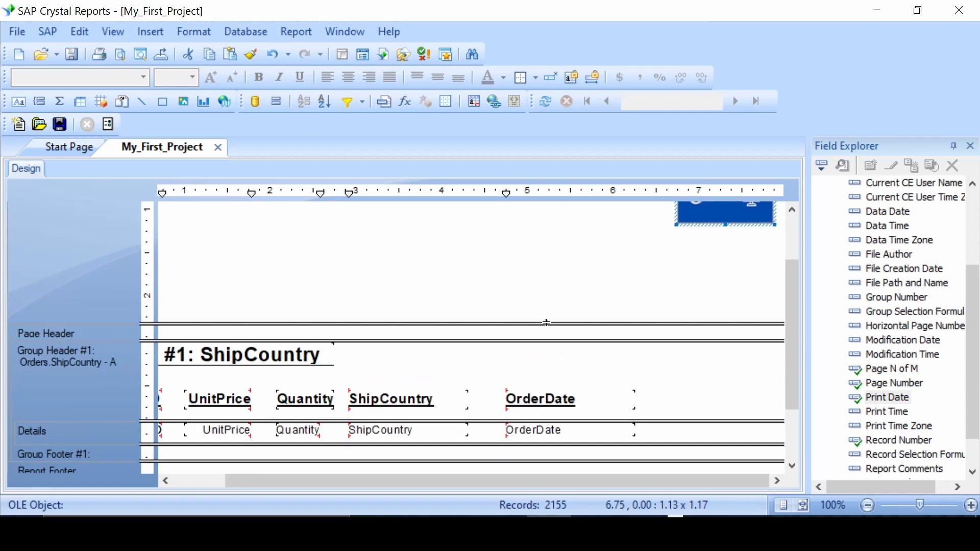
{"action": "left_click_drag", "start_coordinate": [546, 323], "coordinate": [545, 238]}
{"action": "scroll", "coordinate": [555, 303], "scroll_direction": "up", "scroll_amount": 3}
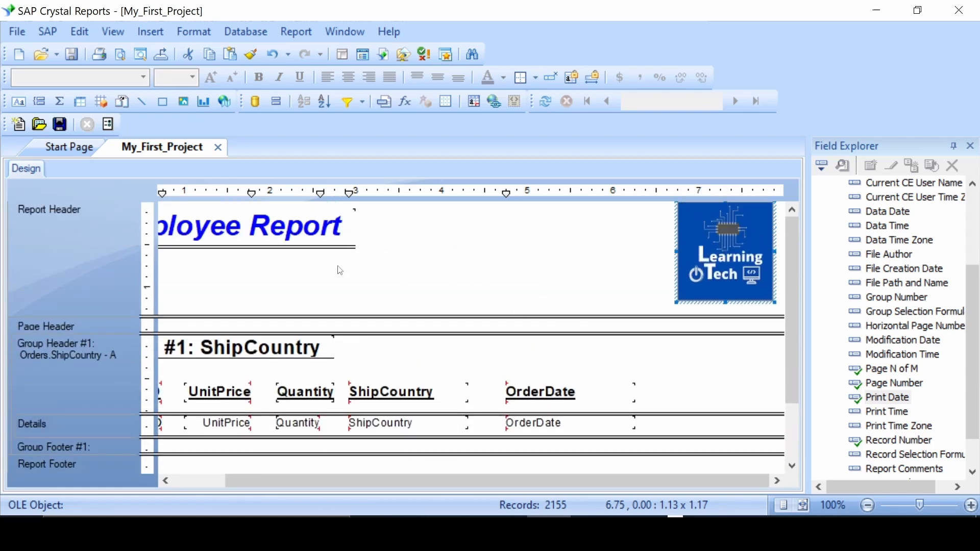
- Preview the report and narrow the Field Explorer until the full page width with the logo fits on screen
{"action": "left_click_drag", "start_coordinate": [522, 480], "coordinate": [470, 480]}
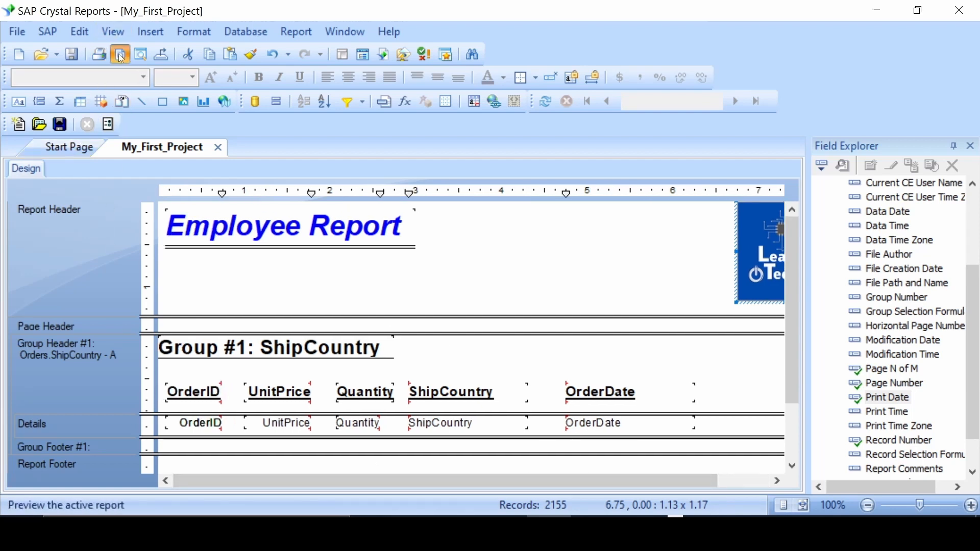
{"action": "left_click", "coordinate": [342, 54]}
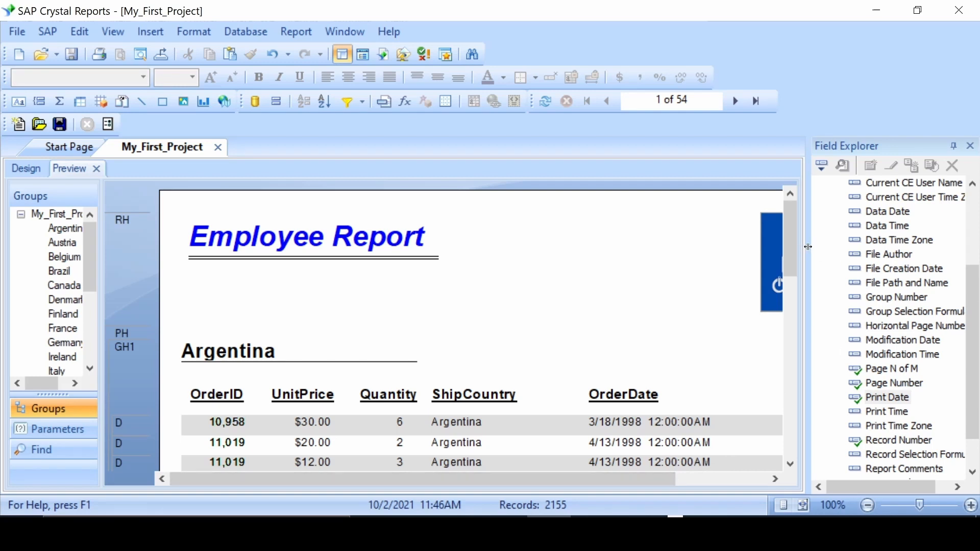
{"action": "left_click_drag", "start_coordinate": [805, 246], "coordinate": [881, 248]}
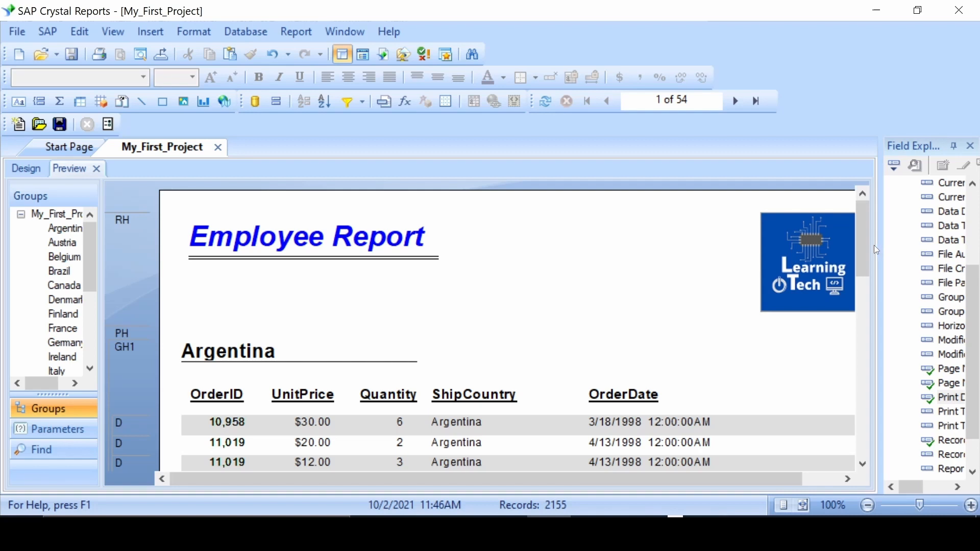
{"action": "left_click_drag", "start_coordinate": [881, 245], "coordinate": [913, 247]}
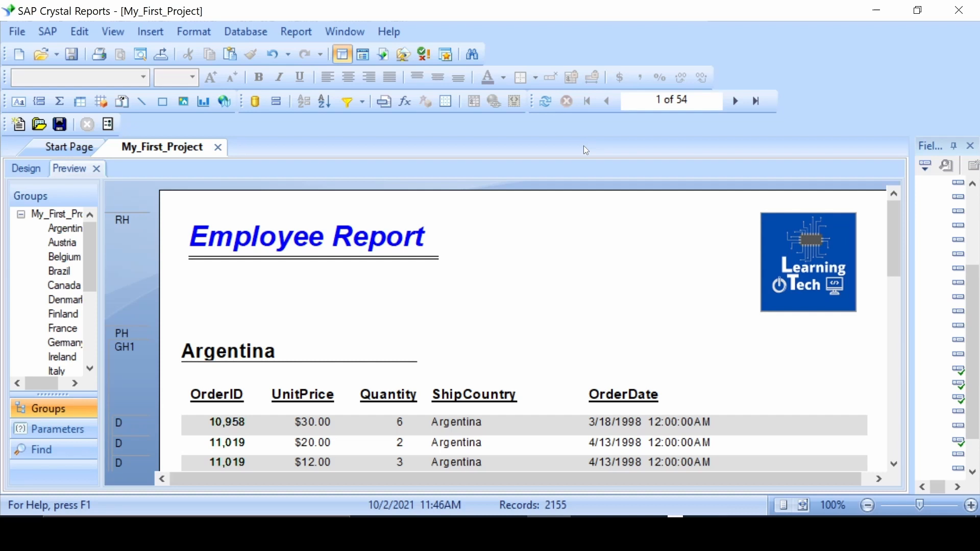
- Review the first previewed page down to its page footer and close the preview
{"action": "scroll", "coordinate": [565, 247], "scroll_direction": "down", "scroll_amount": 6}
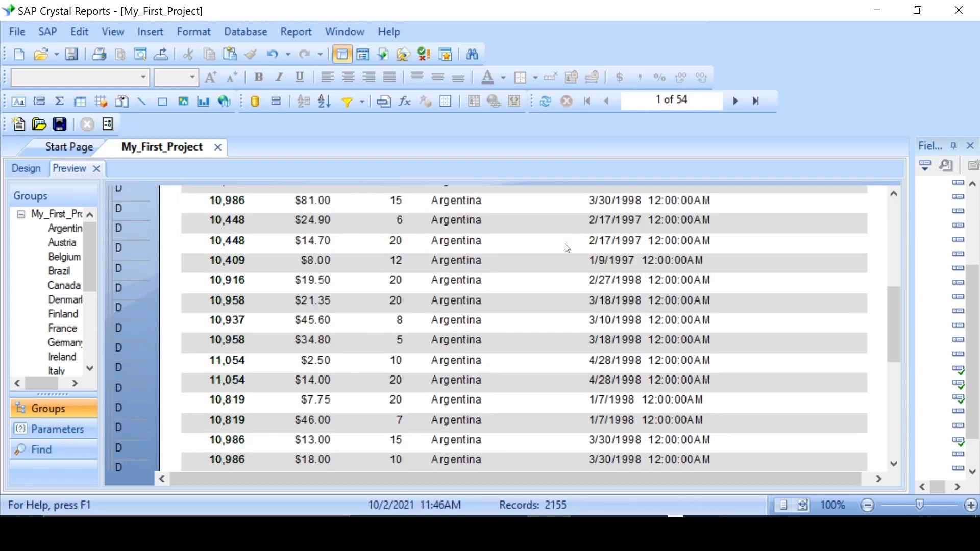
{"action": "scroll", "coordinate": [565, 248], "scroll_direction": "down", "scroll_amount": 8}
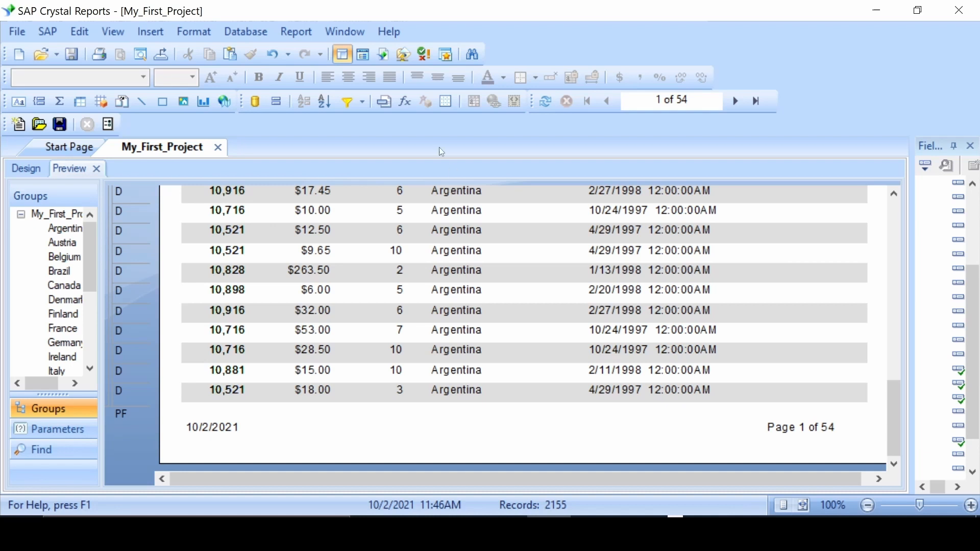
{"action": "left_click", "coordinate": [96, 169]}
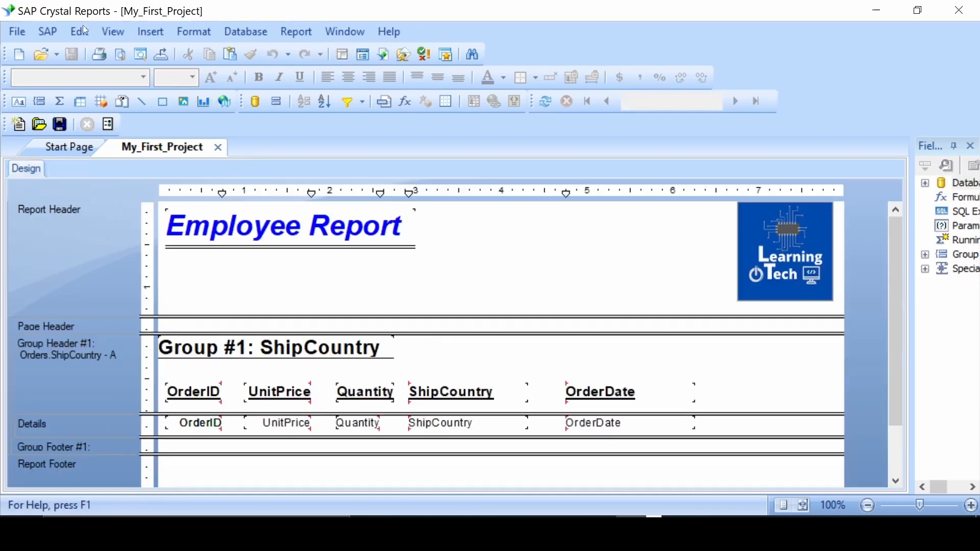
- Preview the report again, inspect the OrderDate values down the first page, and close the preview
{"action": "left_click", "coordinate": [120, 55]}
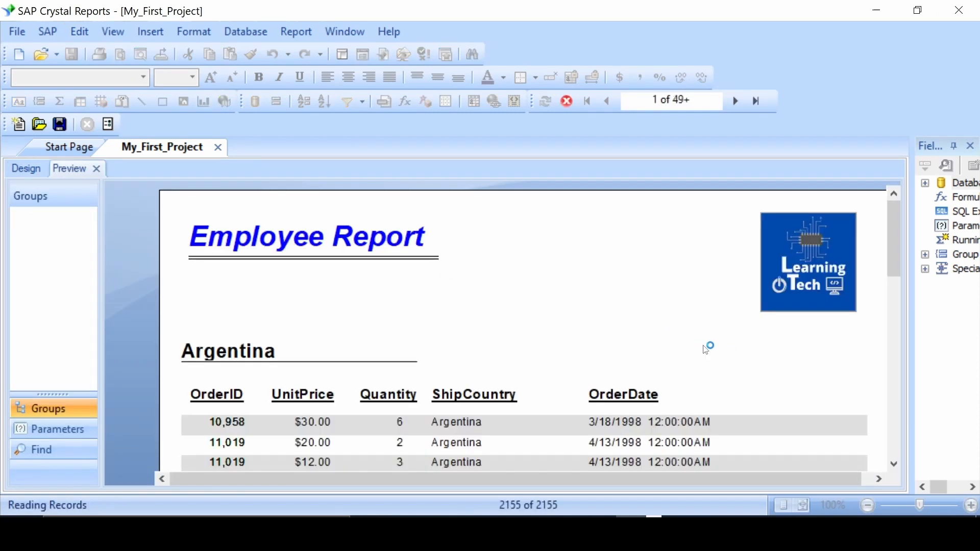
{"action": "scroll", "coordinate": [713, 363], "scroll_direction": "down", "scroll_amount": 5}
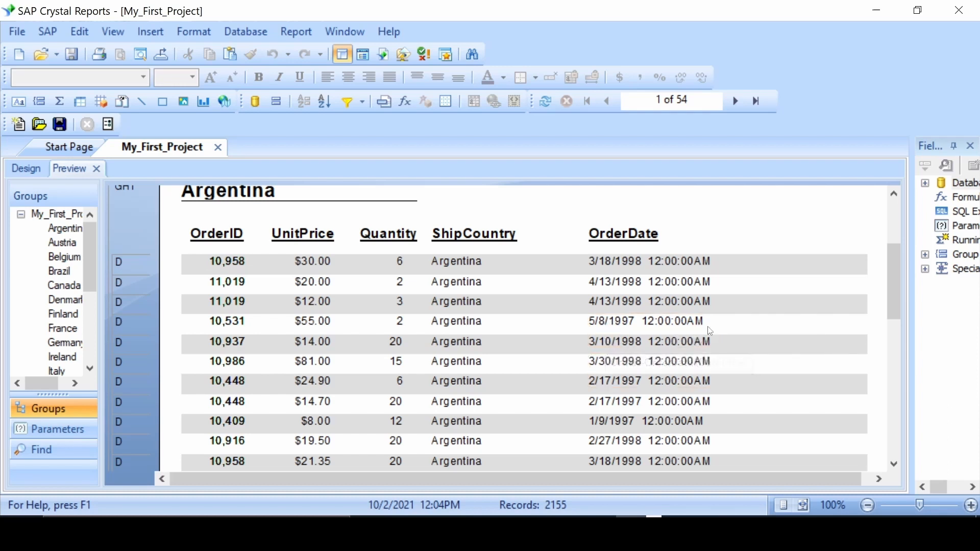
{"action": "scroll", "coordinate": [662, 341], "scroll_direction": "down", "scroll_amount": 1}
{"action": "scroll", "coordinate": [662, 341], "scroll_direction": "down", "scroll_amount": 5}
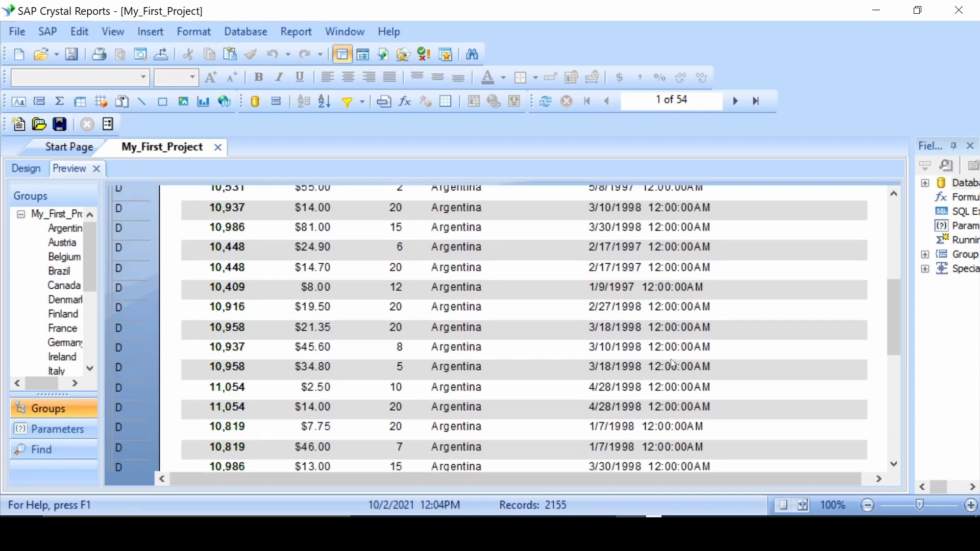
{"action": "scroll", "coordinate": [607, 368], "scroll_direction": "down", "scroll_amount": 2}
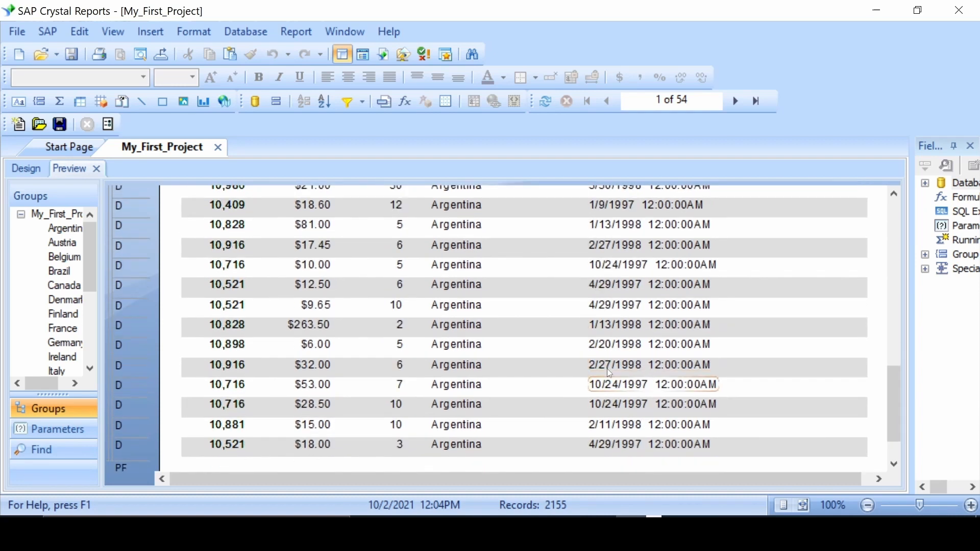
{"action": "scroll", "coordinate": [532, 343], "scroll_direction": "up", "scroll_amount": 10}
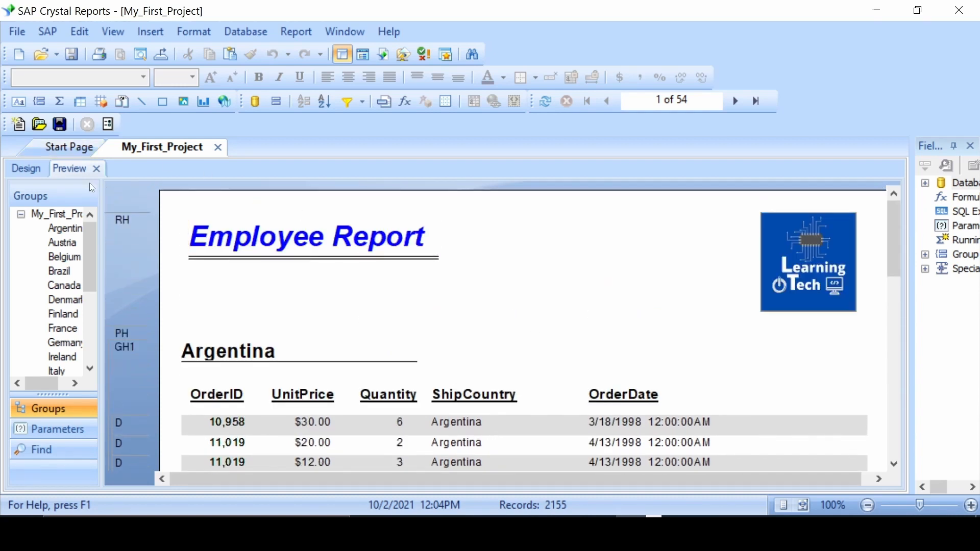
{"action": "left_click", "coordinate": [96, 169]}
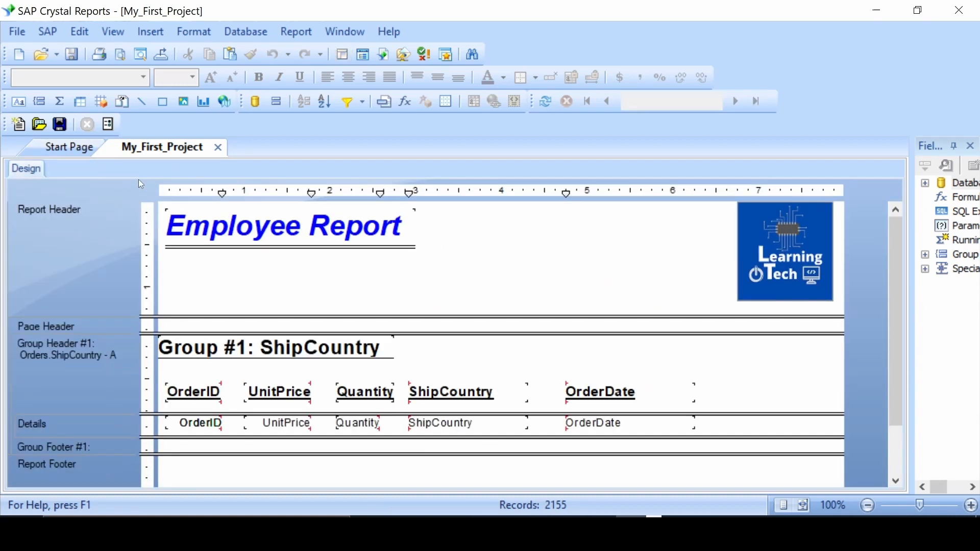
- Give the OrderDate field in the Details section a custom date style with day format 01 and month format 03
{"action": "right_click", "coordinate": [603, 426]}
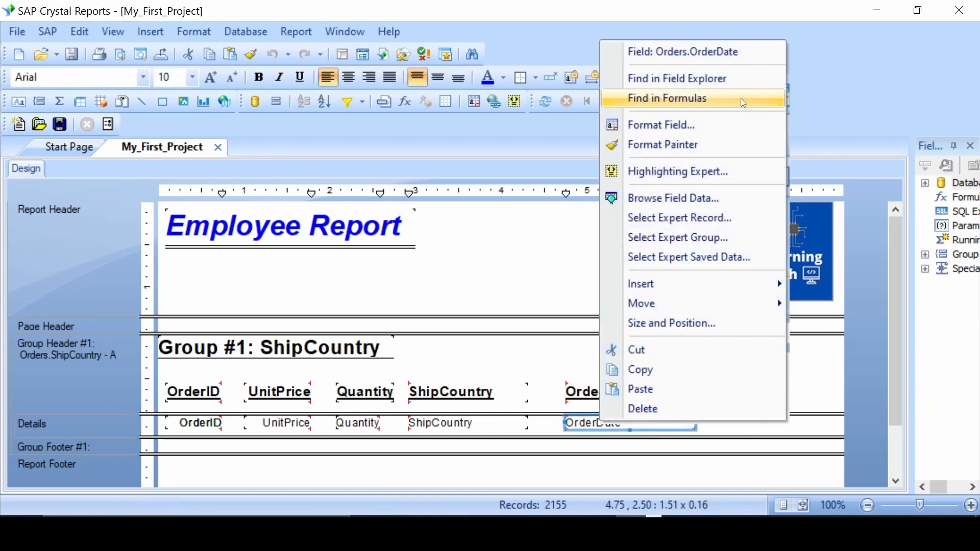
{"action": "left_click", "coordinate": [692, 128]}
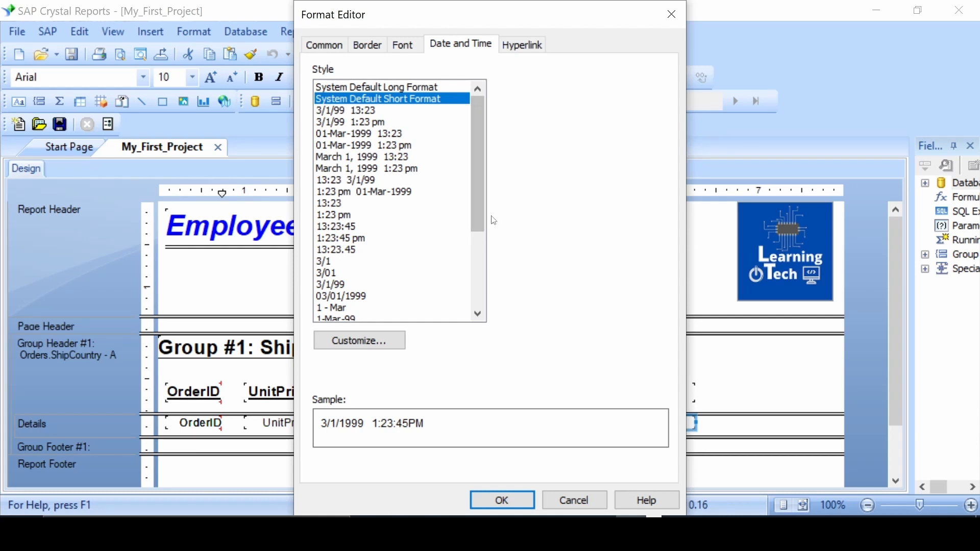
{"action": "left_click", "coordinate": [370, 341]}
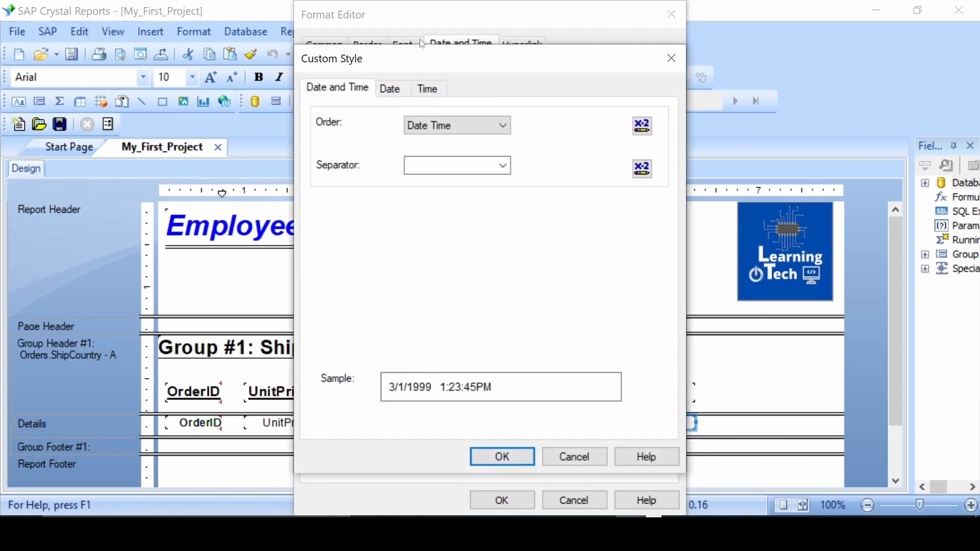
{"action": "left_click", "coordinate": [392, 90]}
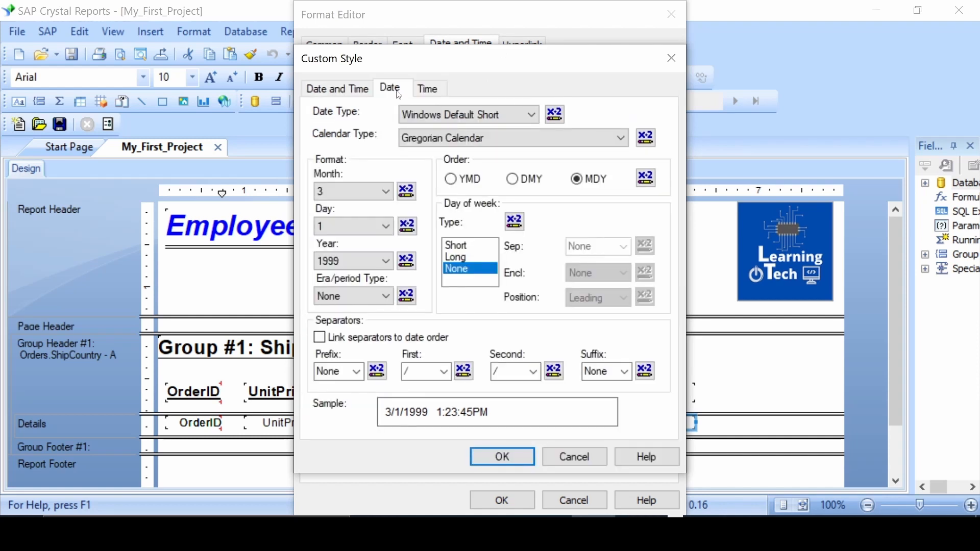
{"action": "left_click", "coordinate": [377, 225]}
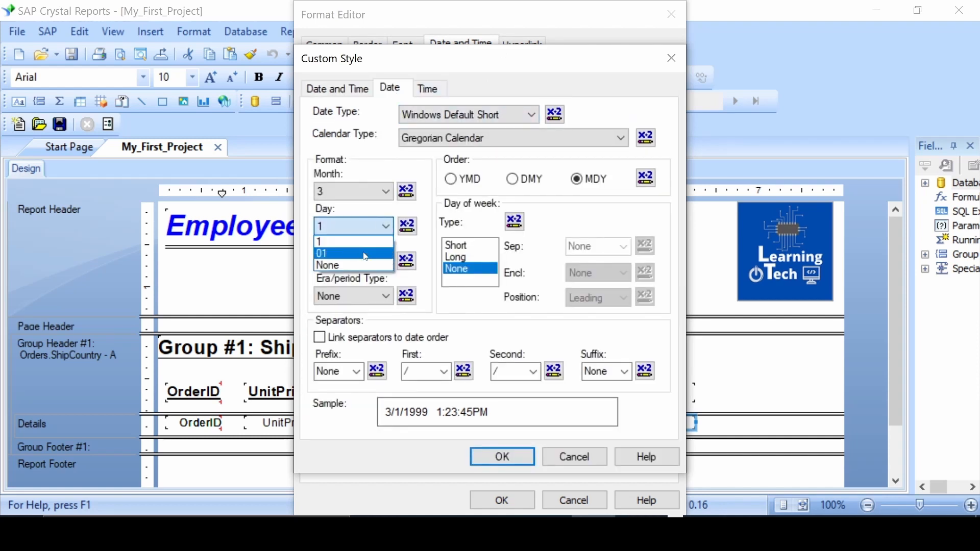
{"action": "left_click", "coordinate": [365, 254]}
{"action": "left_click", "coordinate": [377, 190]}
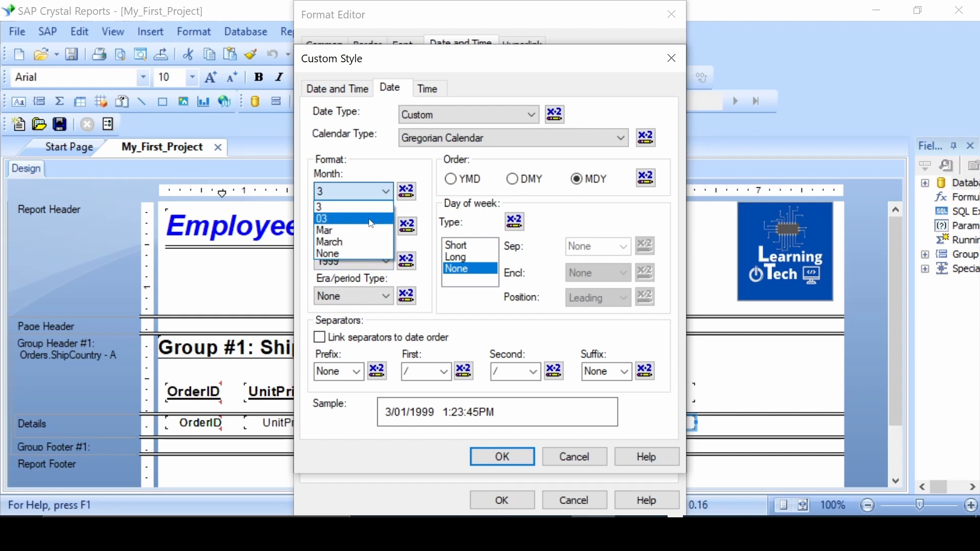
{"action": "left_click", "coordinate": [371, 219]}
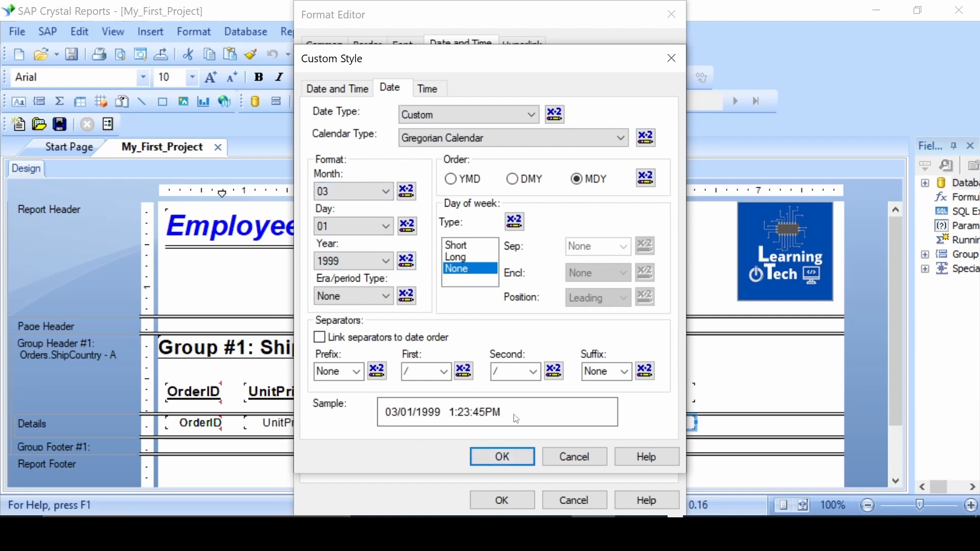
{"action": "left_click", "coordinate": [494, 457]}
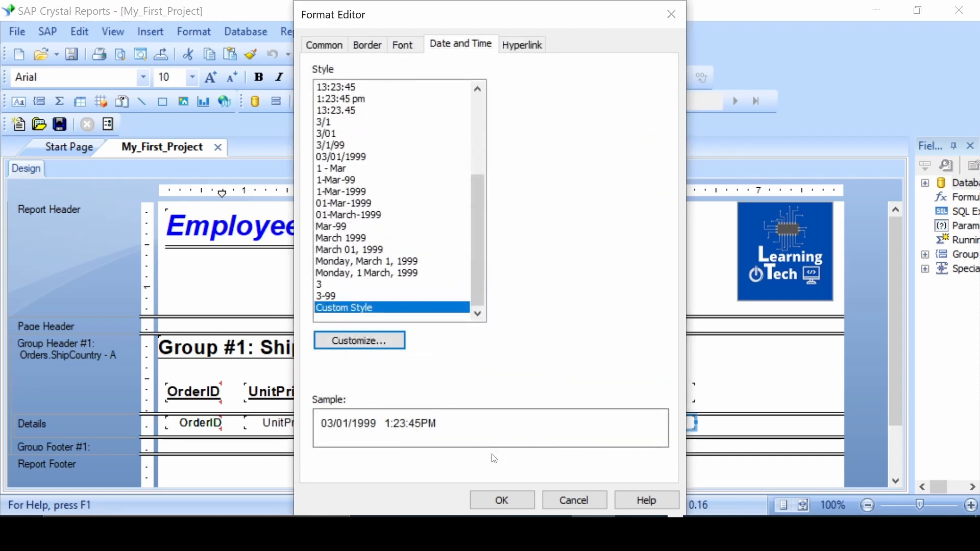
{"action": "left_click", "coordinate": [496, 494]}
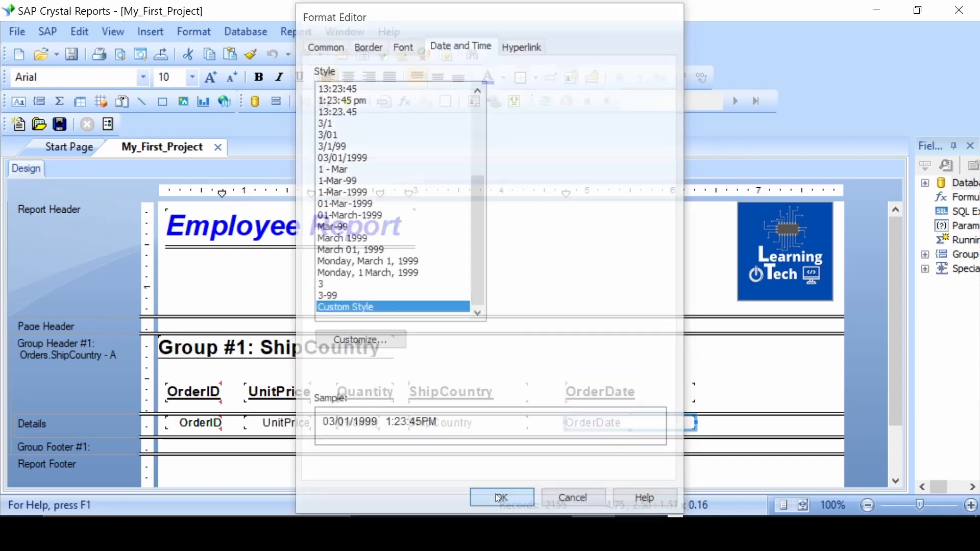
- Check the reformatted OrderDate values throughout the first page of the report preview and return to the design
{"action": "left_click", "coordinate": [119, 54]}
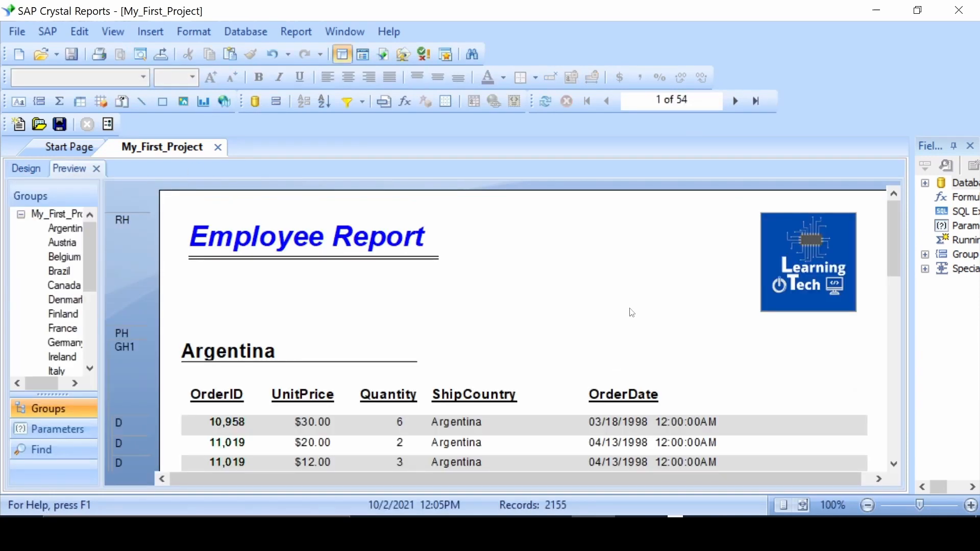
{"action": "scroll", "coordinate": [632, 313], "scroll_direction": "down", "scroll_amount": 3}
{"action": "scroll", "coordinate": [632, 313], "scroll_direction": "down", "scroll_amount": 10}
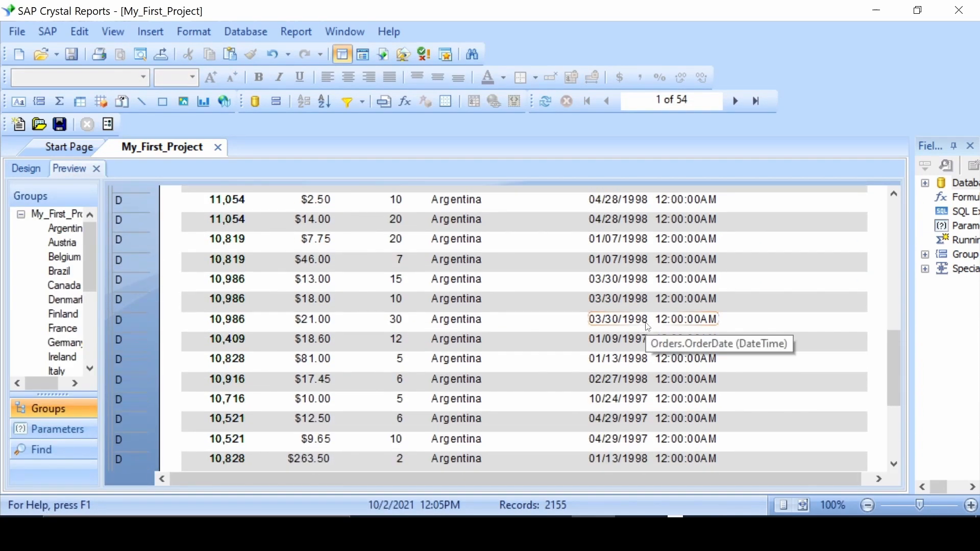
{"action": "scroll", "coordinate": [655, 408], "scroll_direction": "down", "scroll_amount": 1}
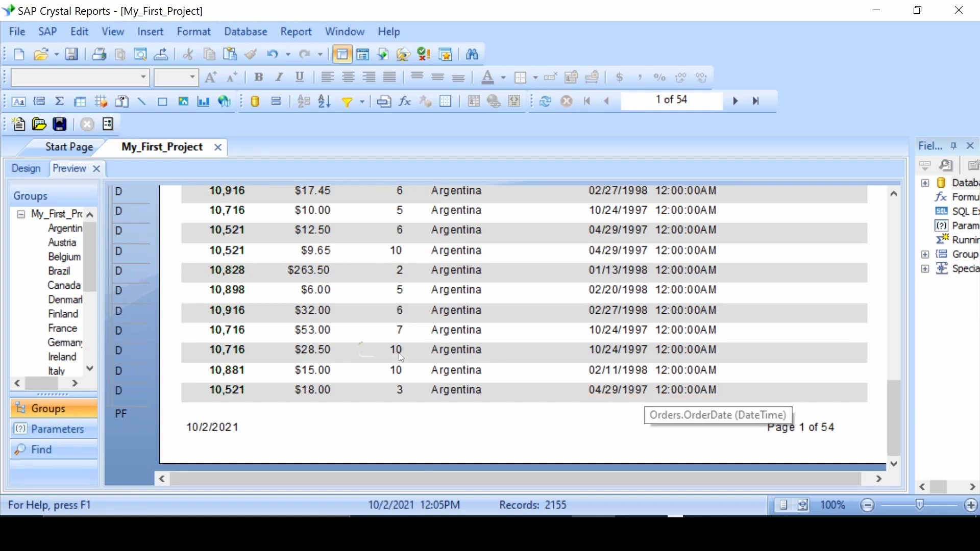
{"action": "scroll", "coordinate": [230, 319], "scroll_direction": "up", "scroll_amount": 12}
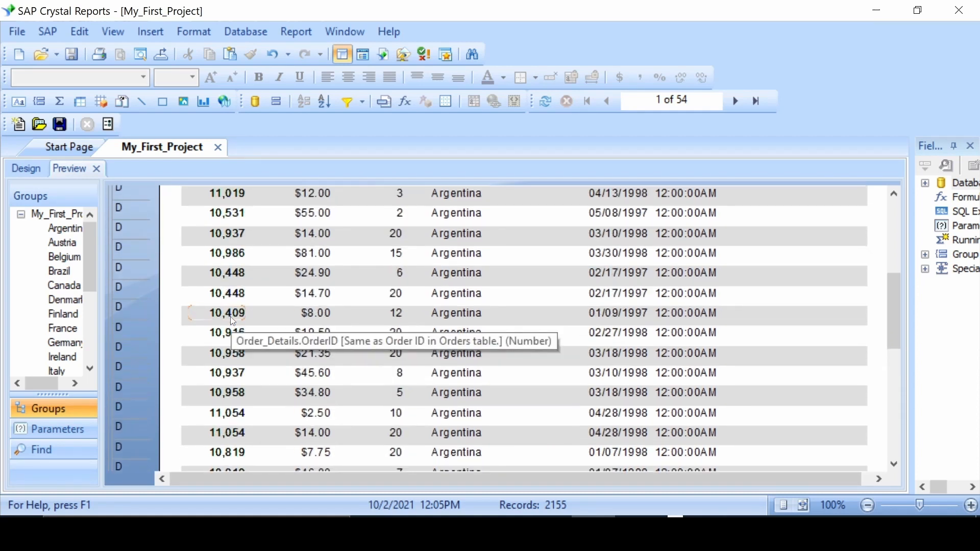
{"action": "scroll", "coordinate": [231, 316], "scroll_direction": "up", "scroll_amount": 3}
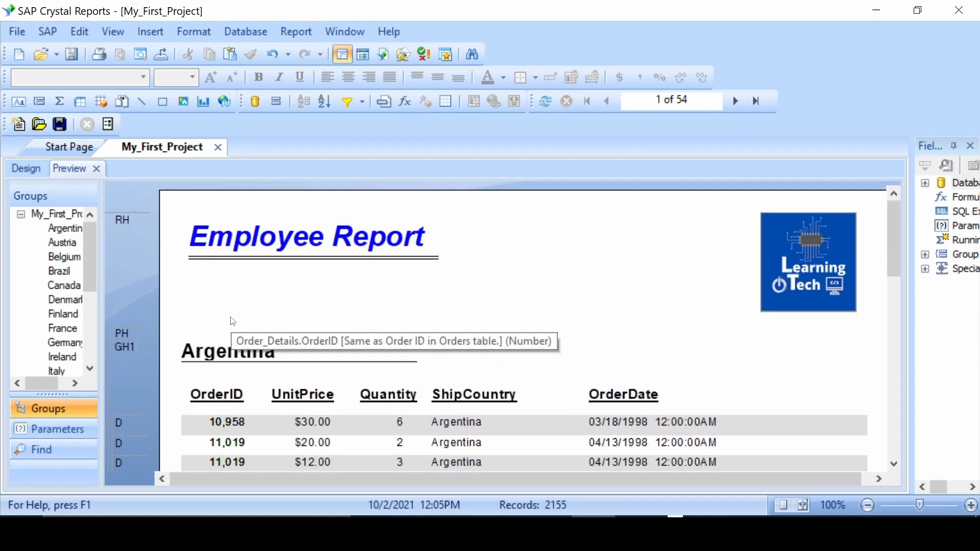
{"action": "left_click", "coordinate": [96, 169]}
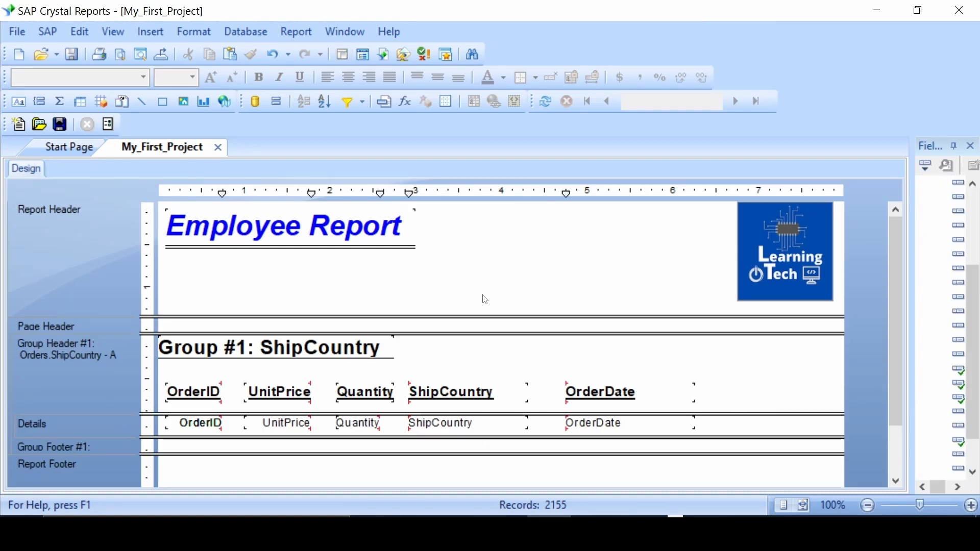
- Save the My_First_Project report under its existing name
{"action": "left_click", "coordinate": [20, 32]}
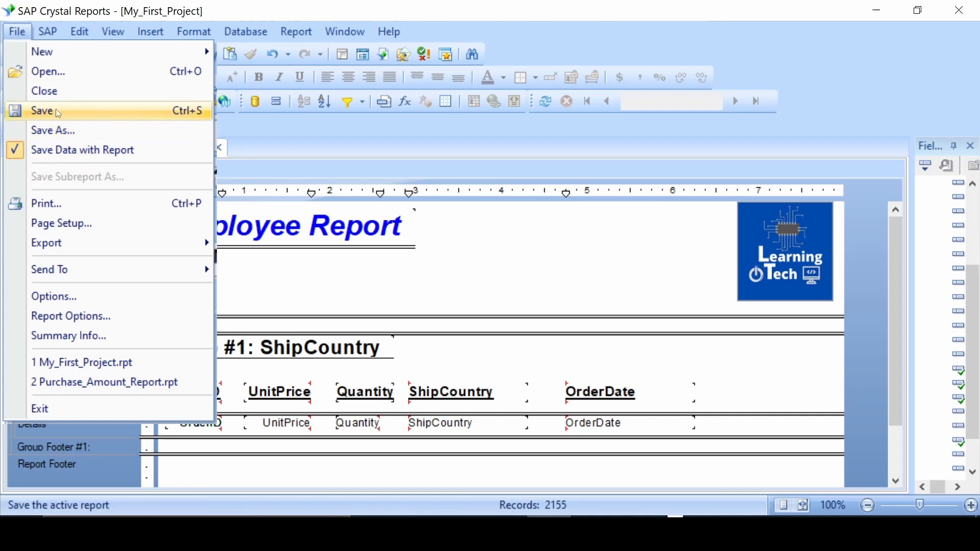
{"action": "mouse_move", "coordinate": [150, 32]}
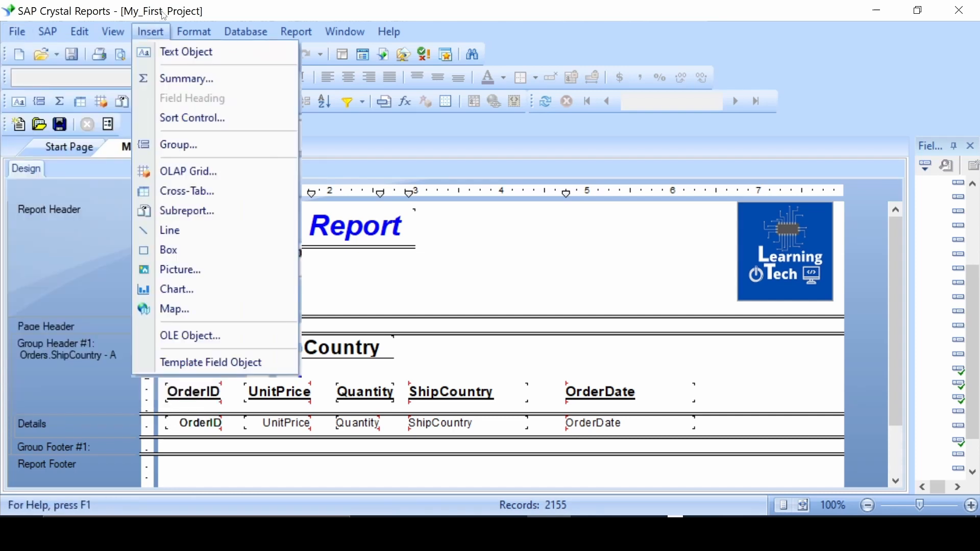
{"action": "mouse_move", "coordinate": [17, 32]}
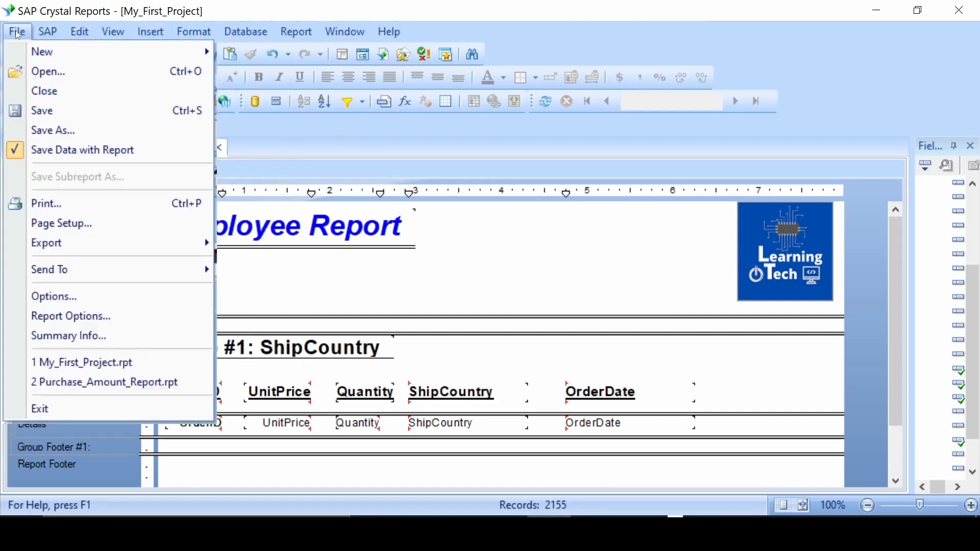
{"action": "left_click", "coordinate": [35, 112]}
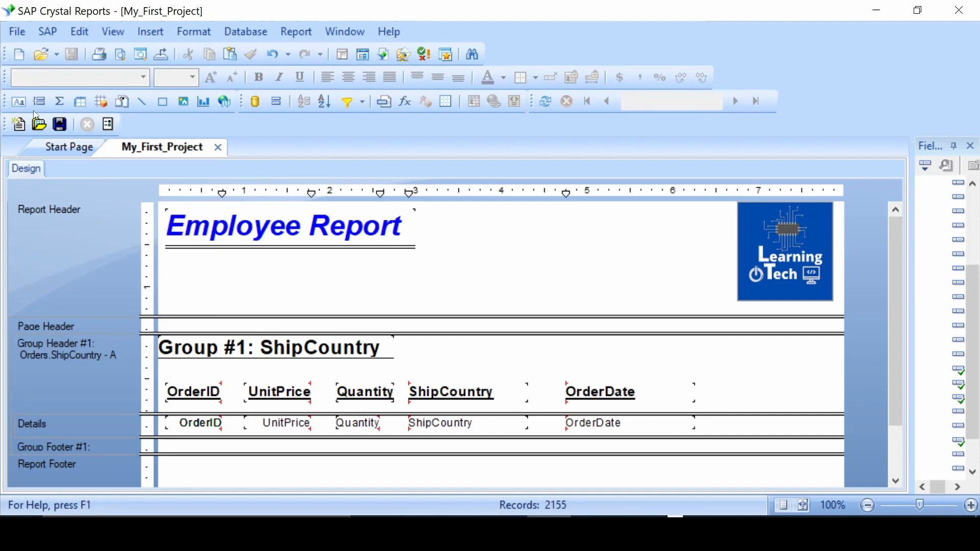